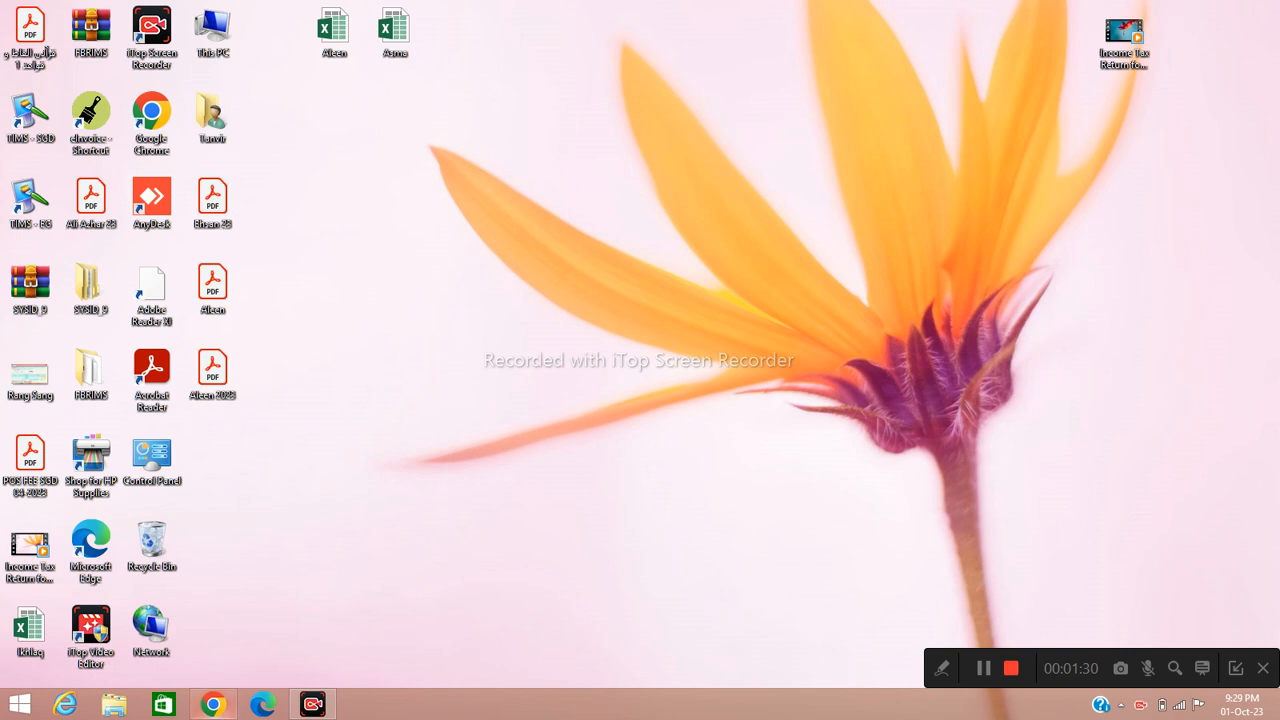
- Search Google for 'iris' in Chrome and open the IRIS 2.0 site on fbr.gov.pk
left_click(212, 704)
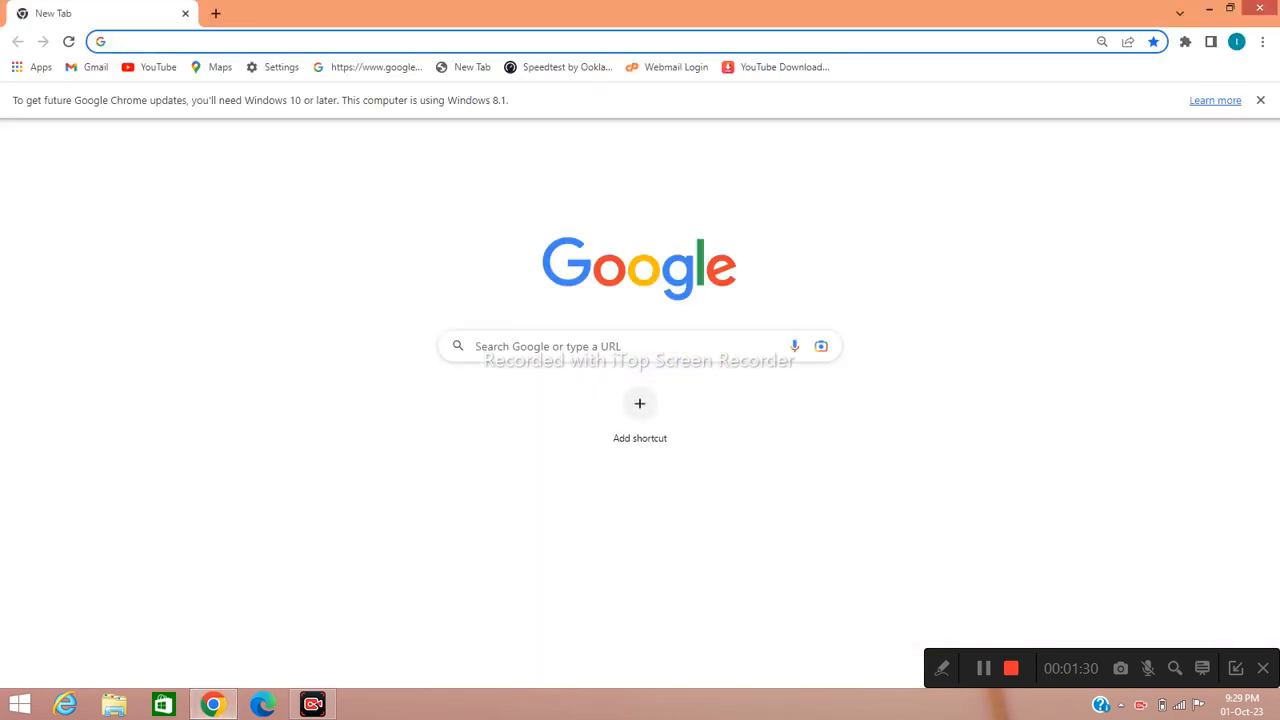
left_click(608, 346)
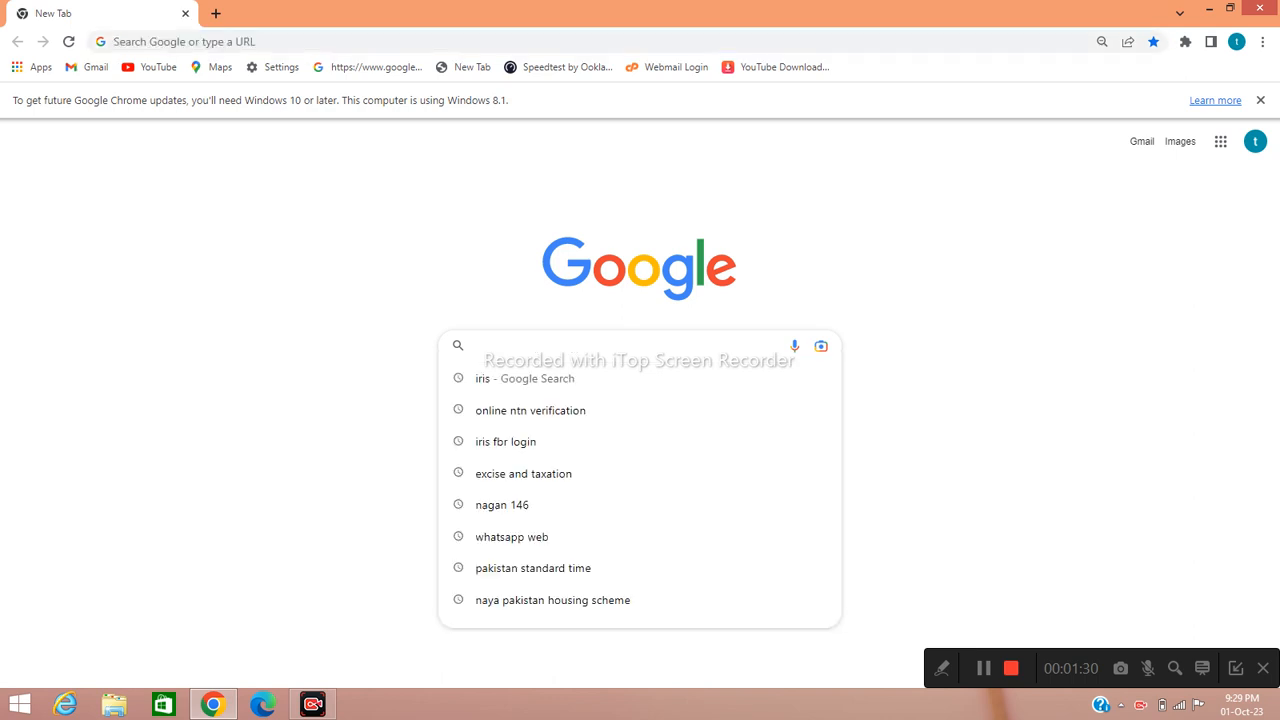
type("ir")
type("is")
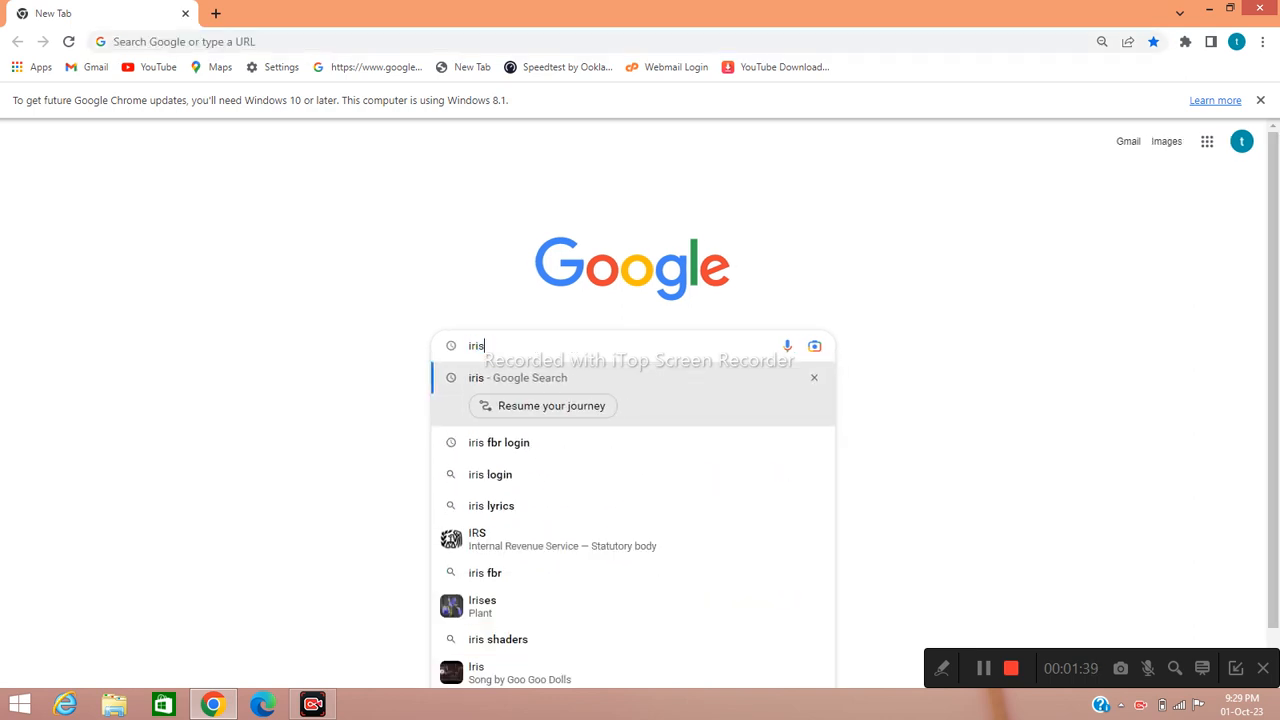
key("Return")
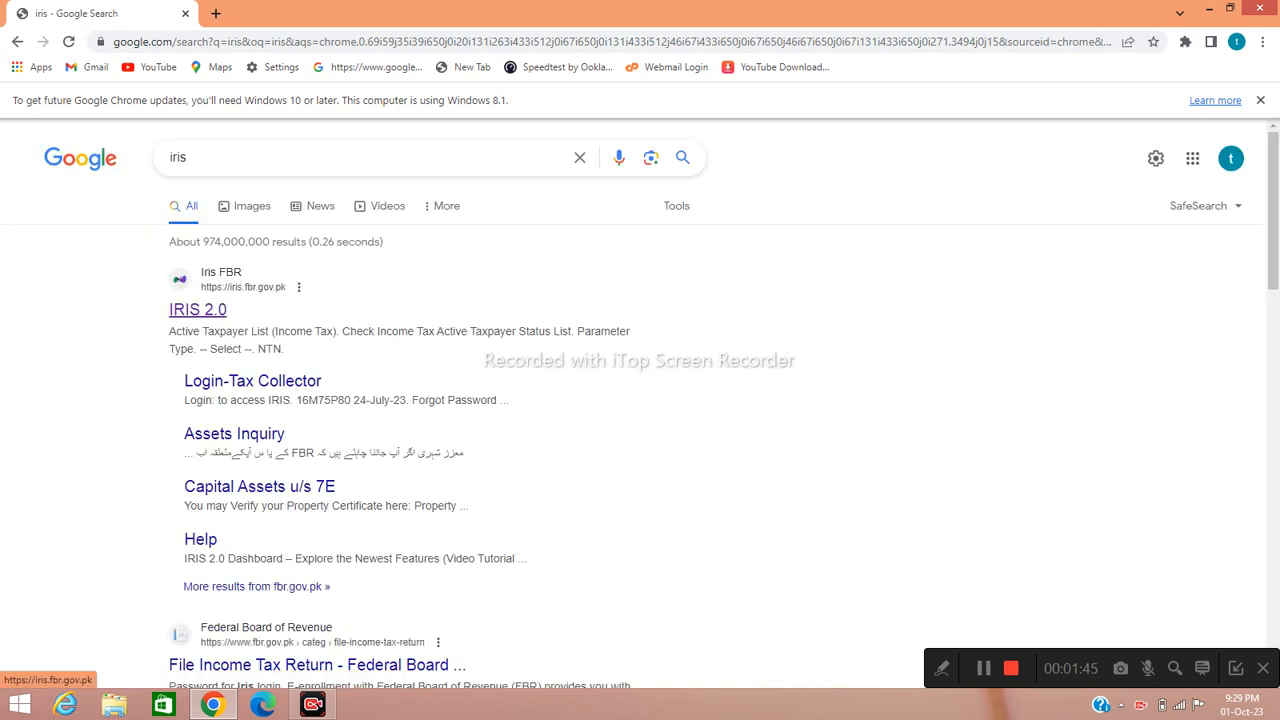
left_click(198, 309)
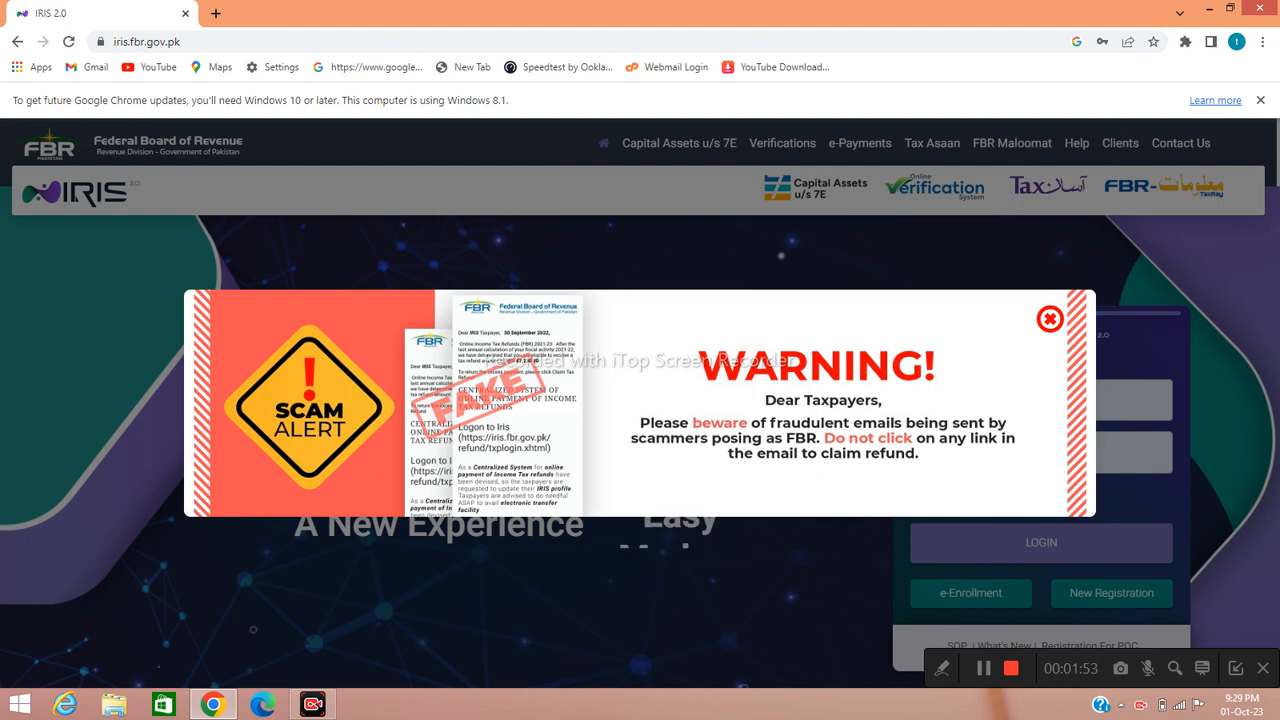
- Dismiss the scam alert and log in with the taxpayer's registration number and password
left_click(1050, 319)
left_click(1044, 399)
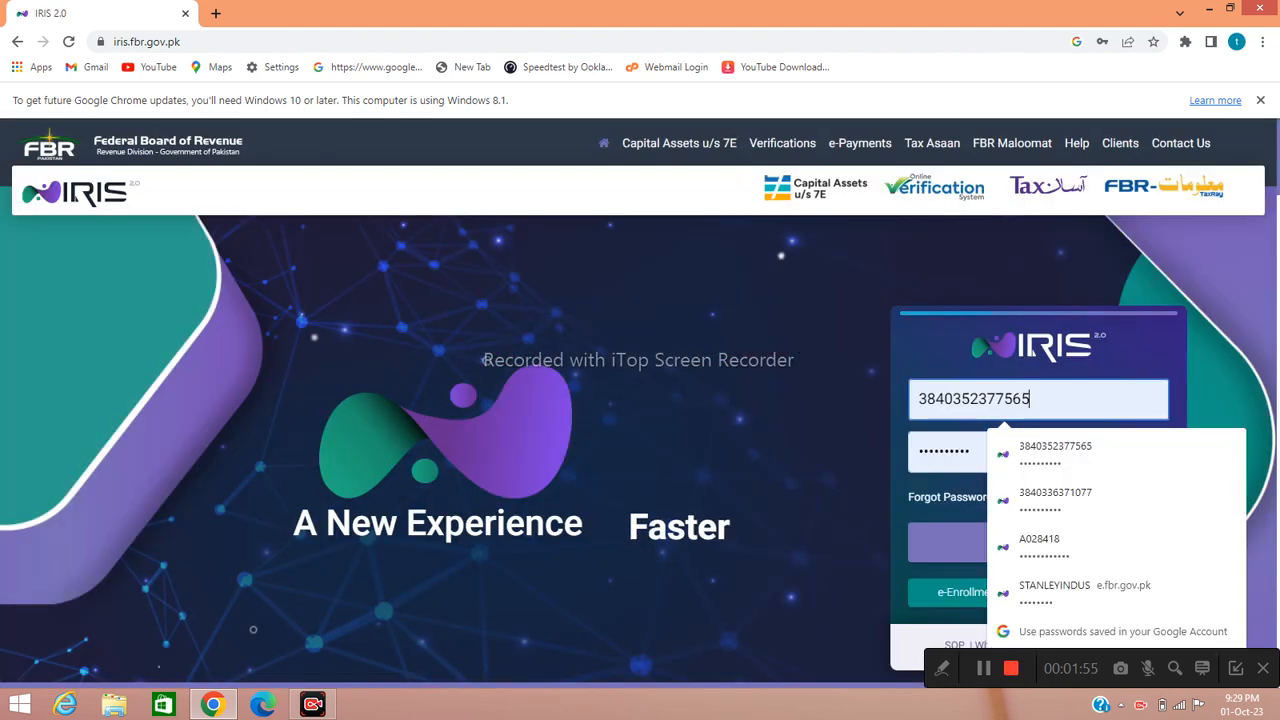
key("BackSpace")
key("BackSpace")
key("BackSpace")
key("BackSpace")
key("BackSpace")
key("BackSpace")
key("BackSpace")
key("BackSpace")
key("BackSpace")
key("BackSpace")
key("BackSpace")
key("BackSpace")
key("BackSpace")
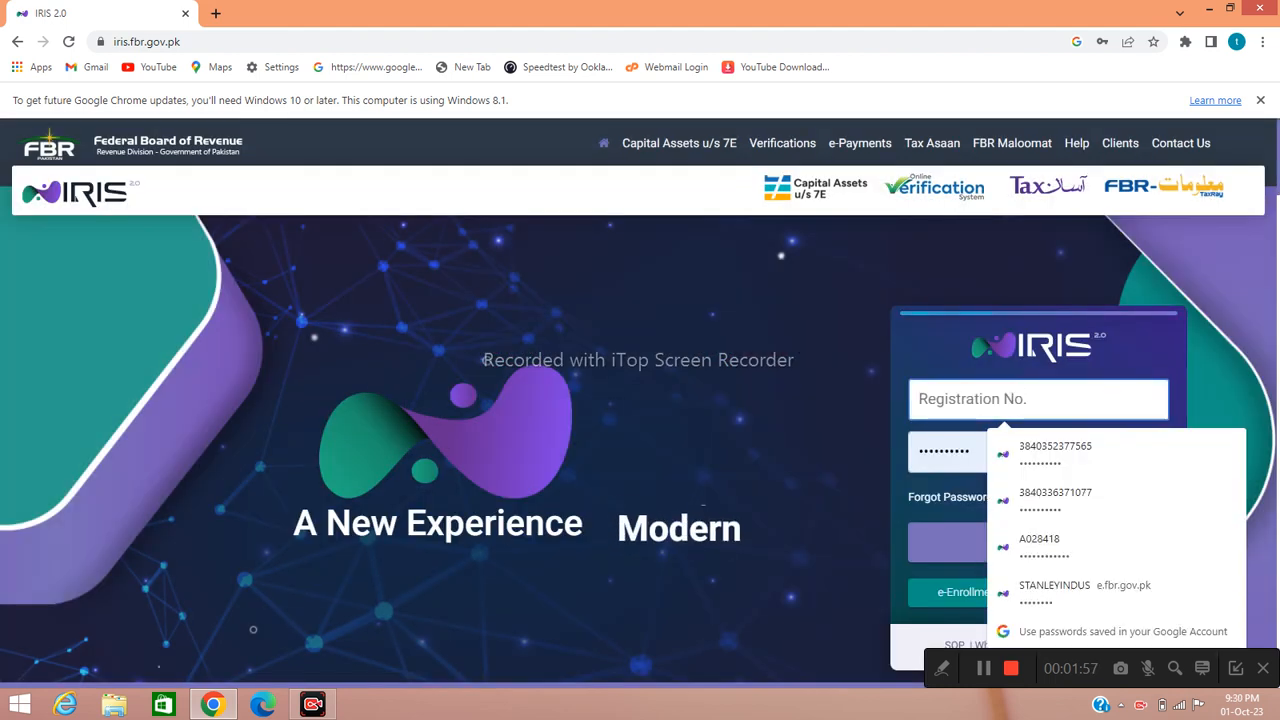
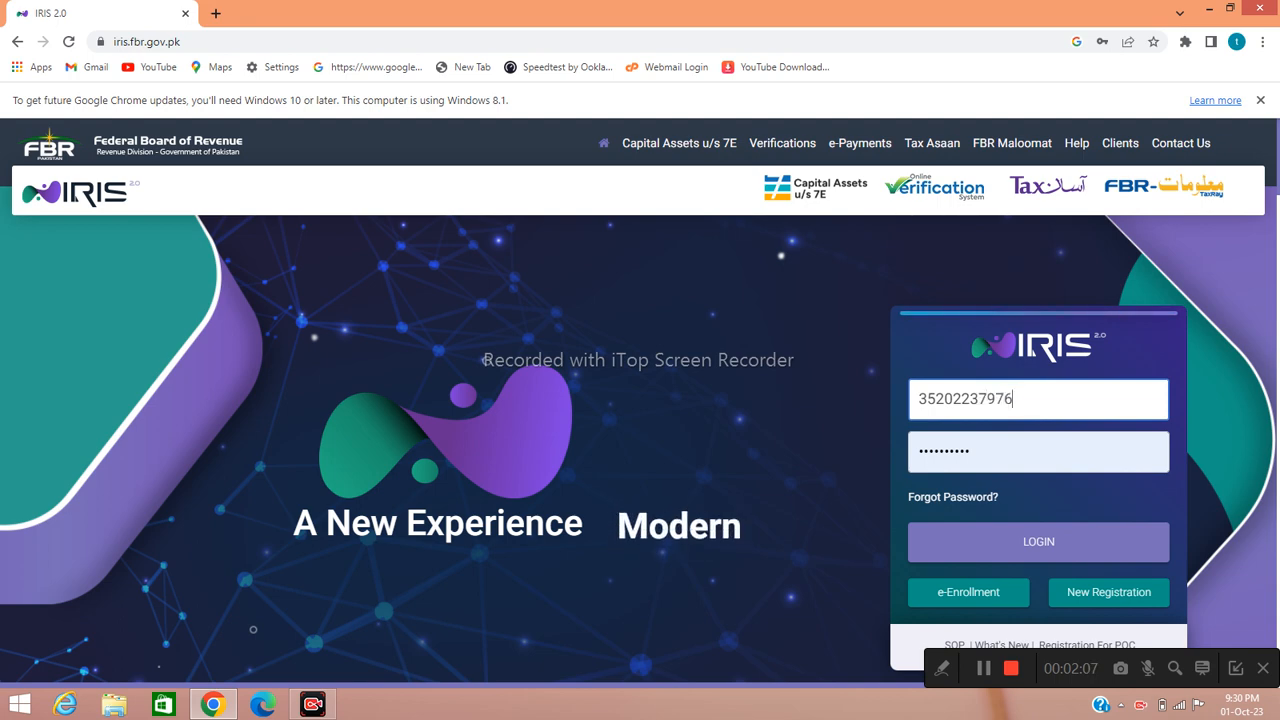
key("Tab")
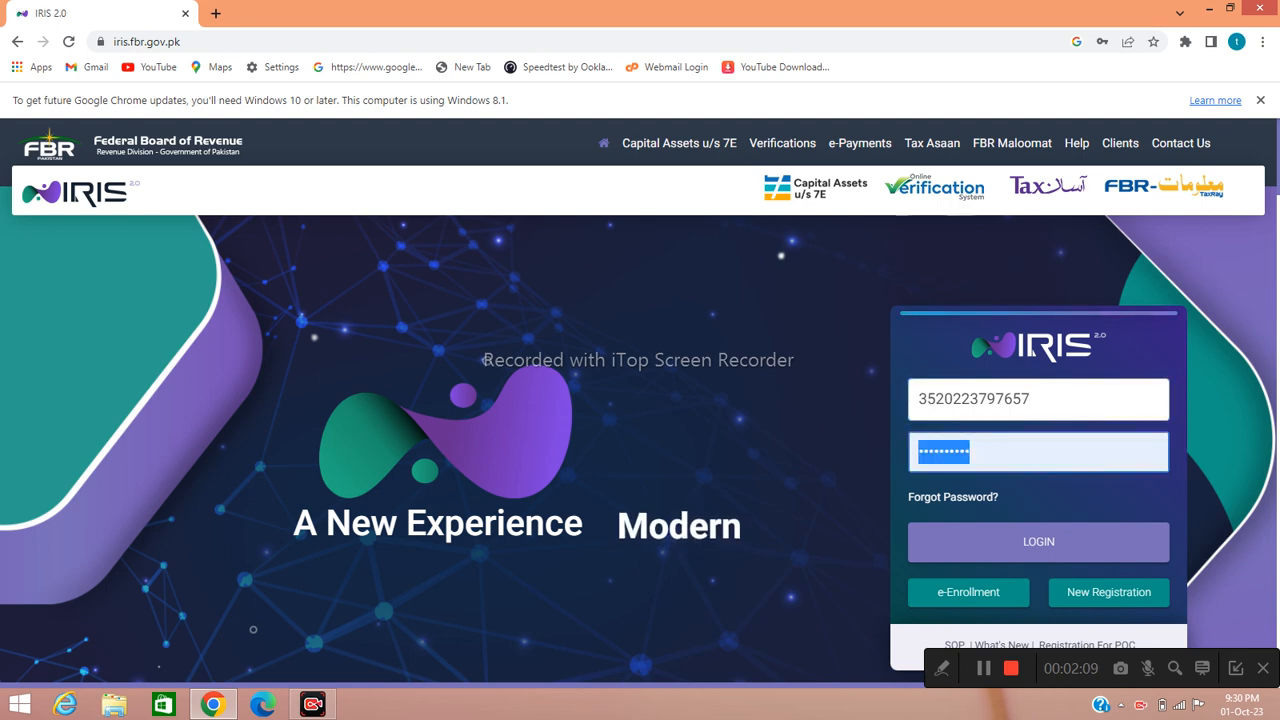
type("••")
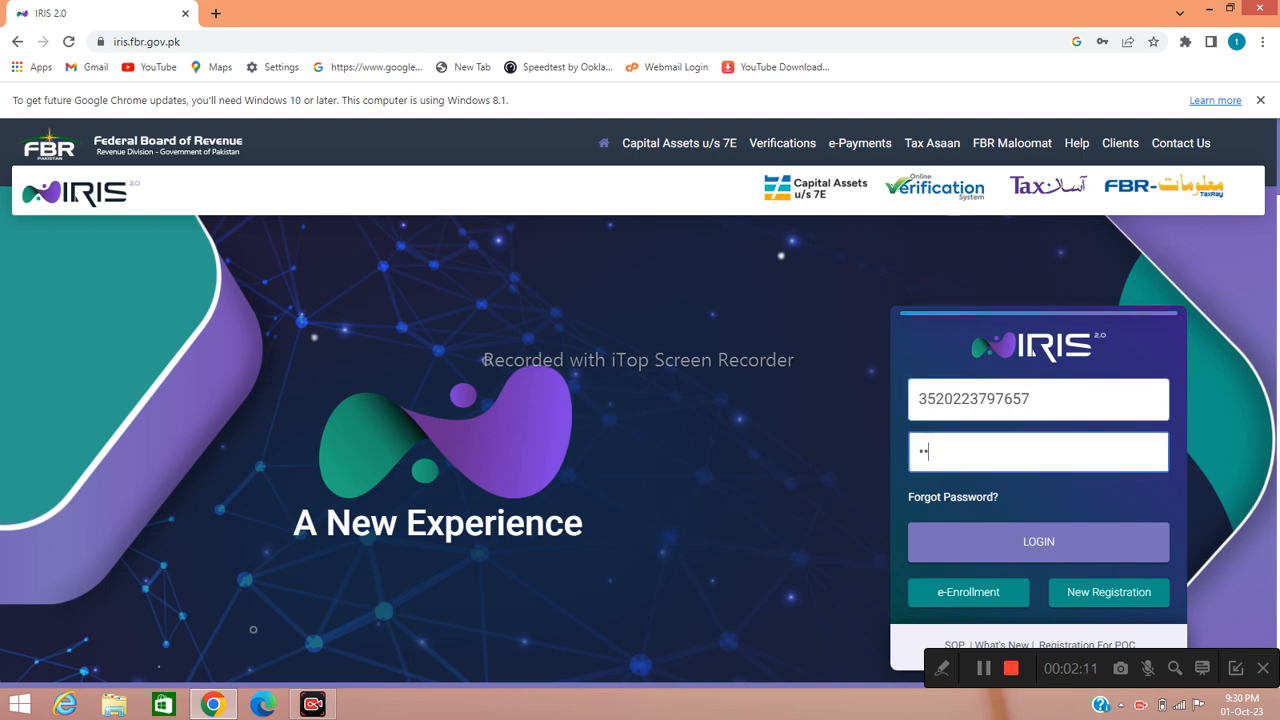
type("•••")
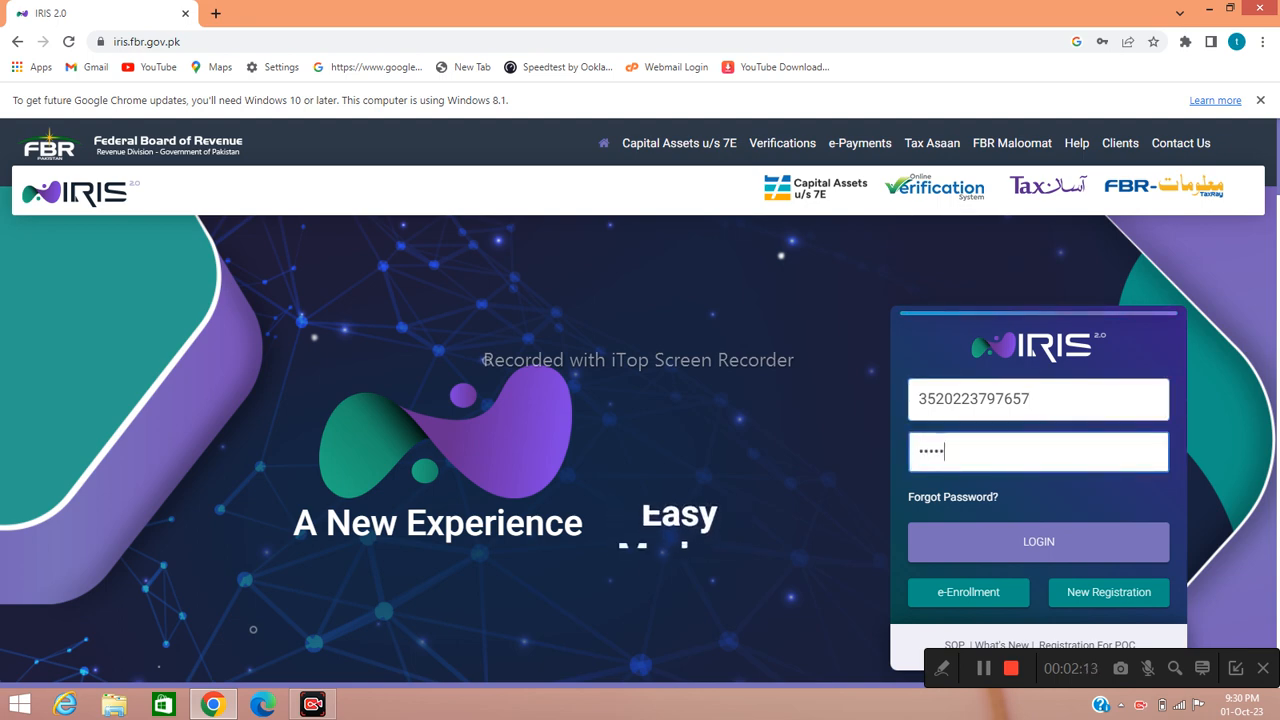
type("••••")
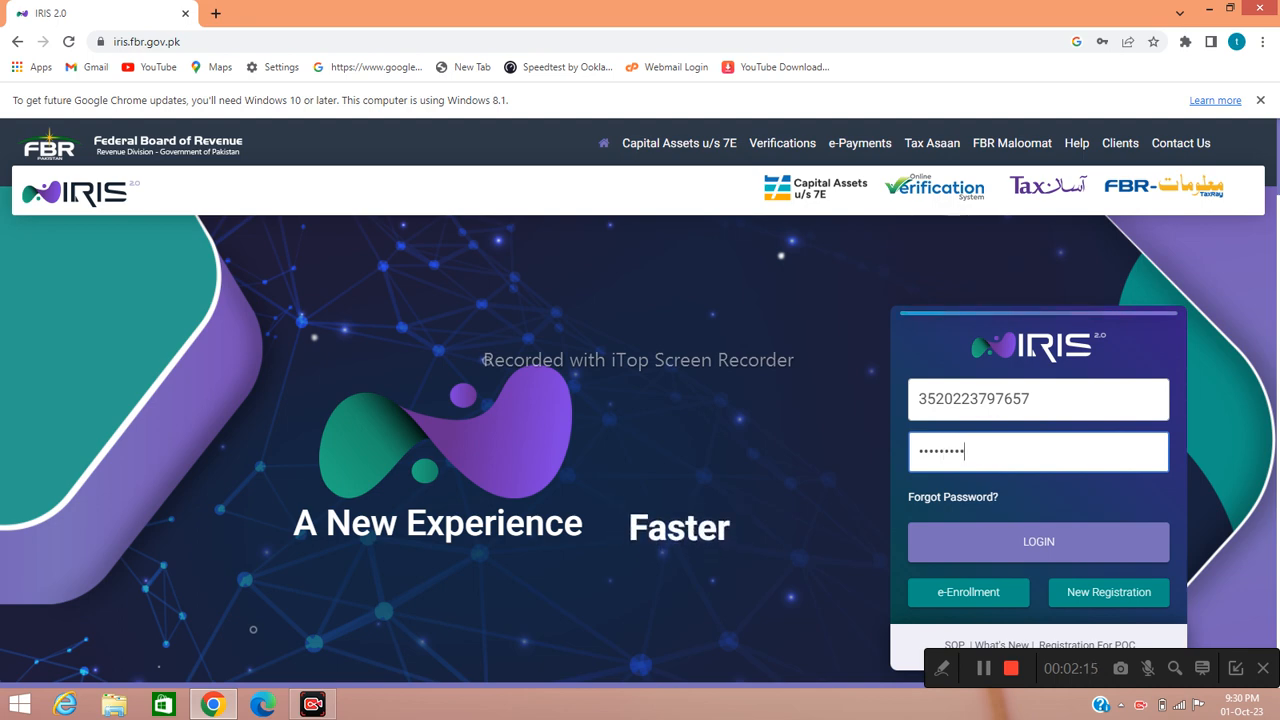
key("Return")
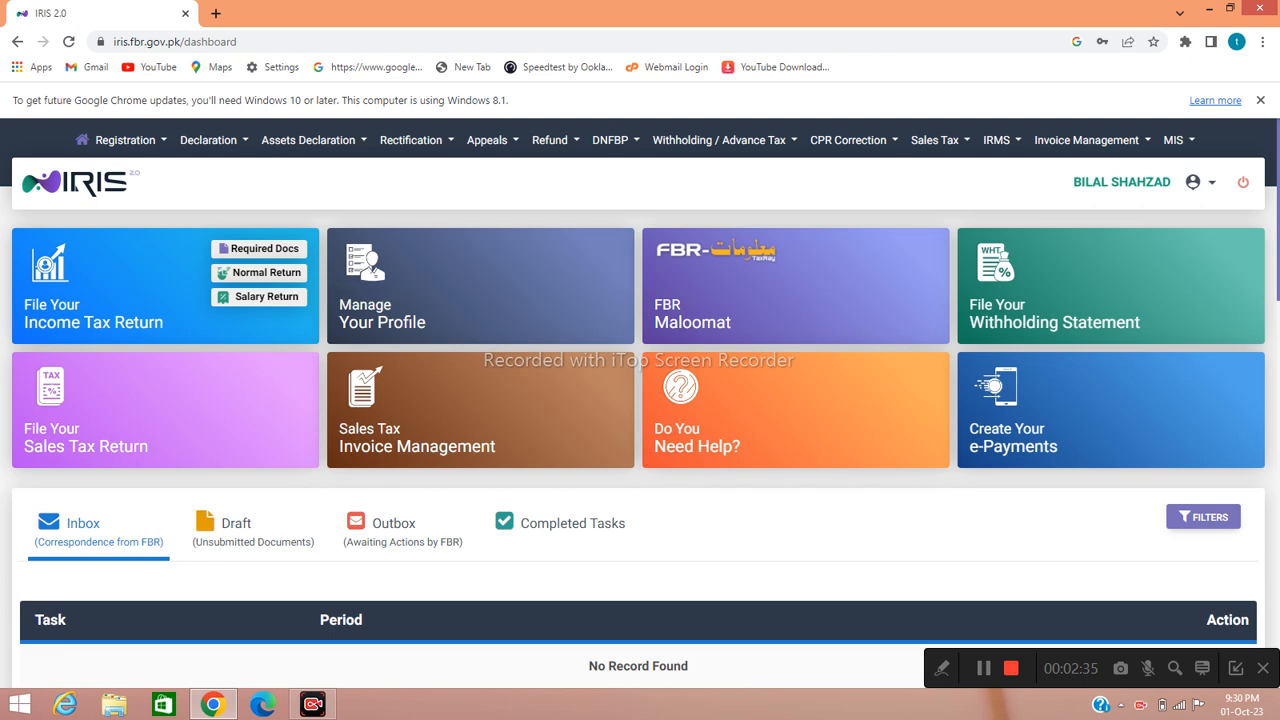
- Begin a Normal Return for tax period 01-JUL-2022 - 30-JUN-2023
left_click(266, 272)
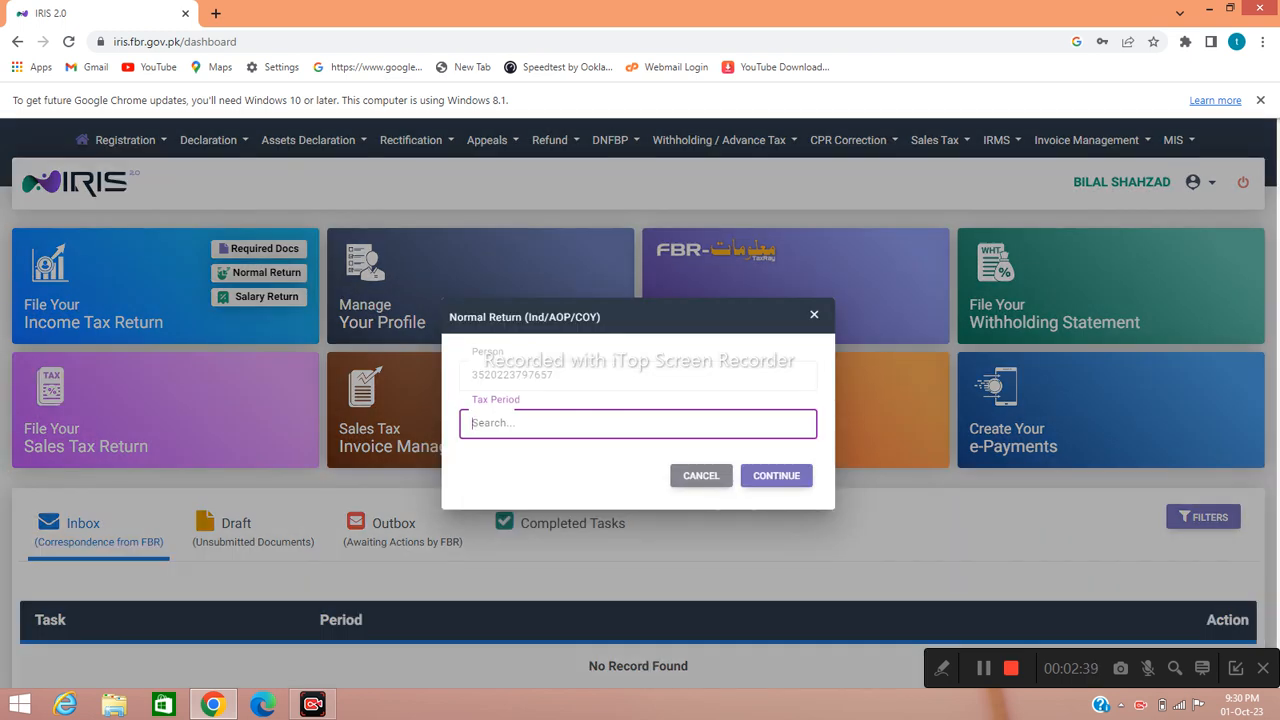
type("2023")
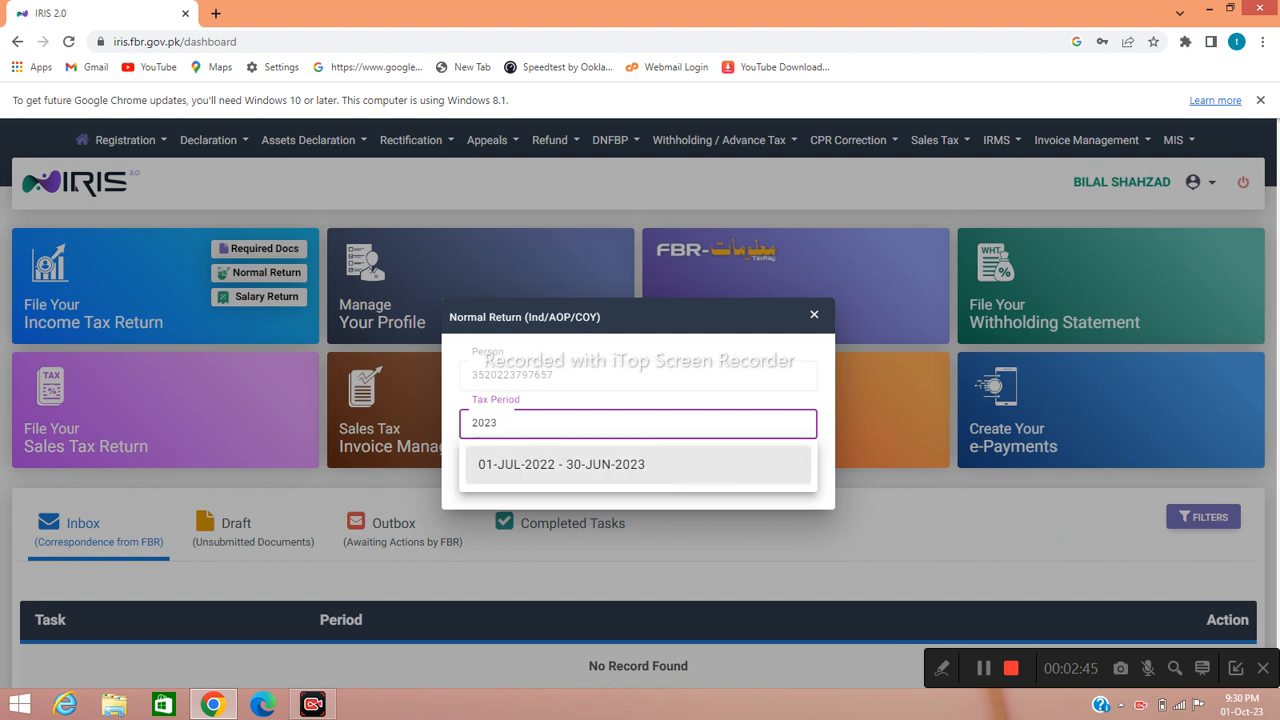
left_click(600, 465)
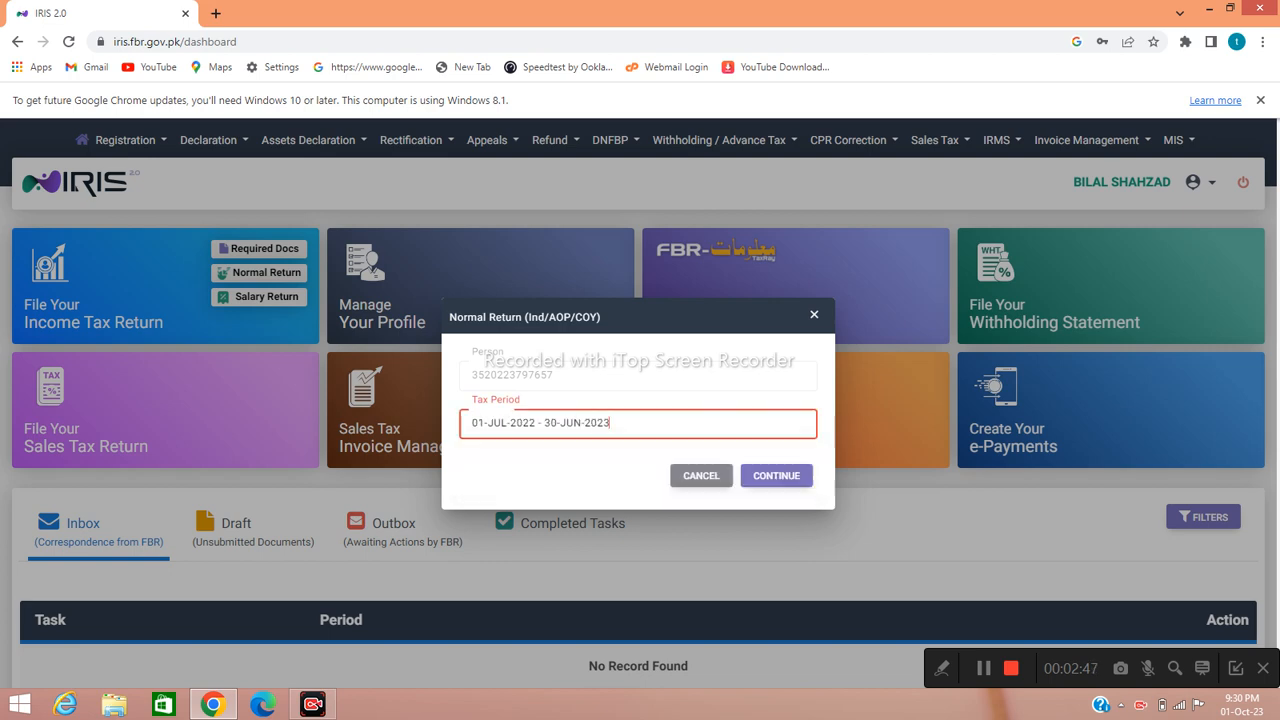
left_click(792, 476)
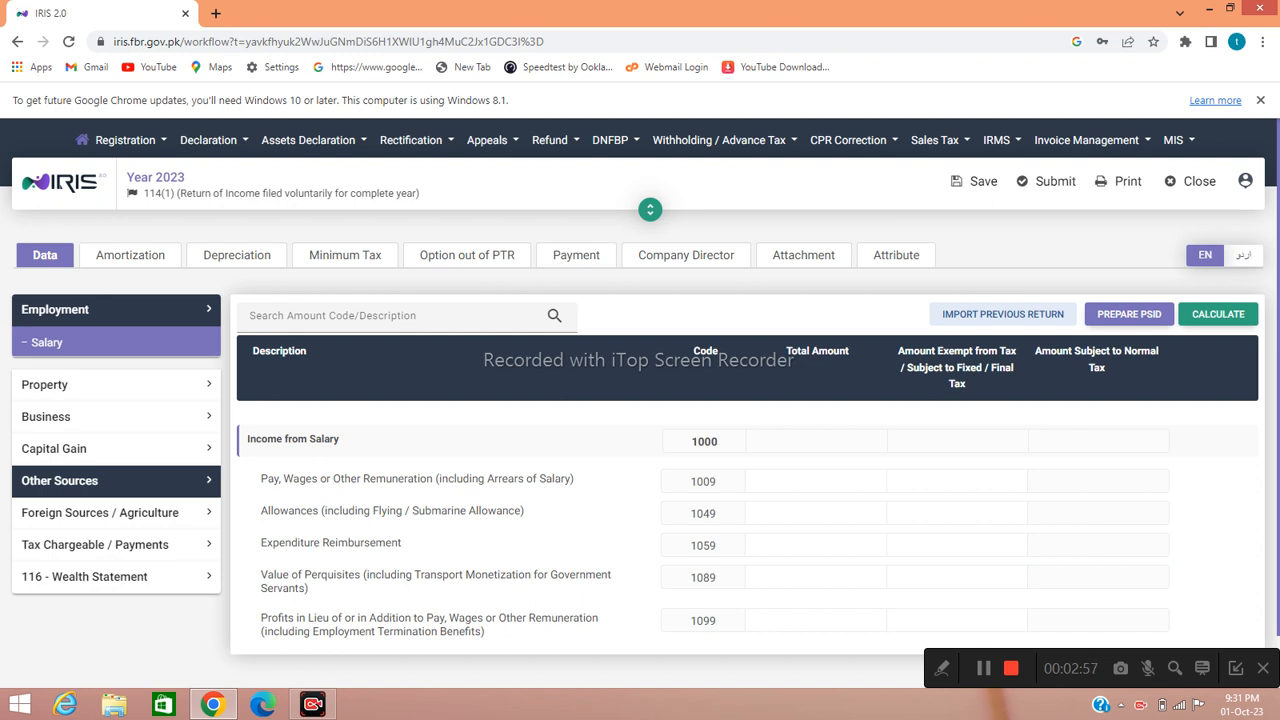
- Enter 600,000 as Behbood Certificates yield (5003041) under Other Sources receipts and recalculate
left_click(100, 480)
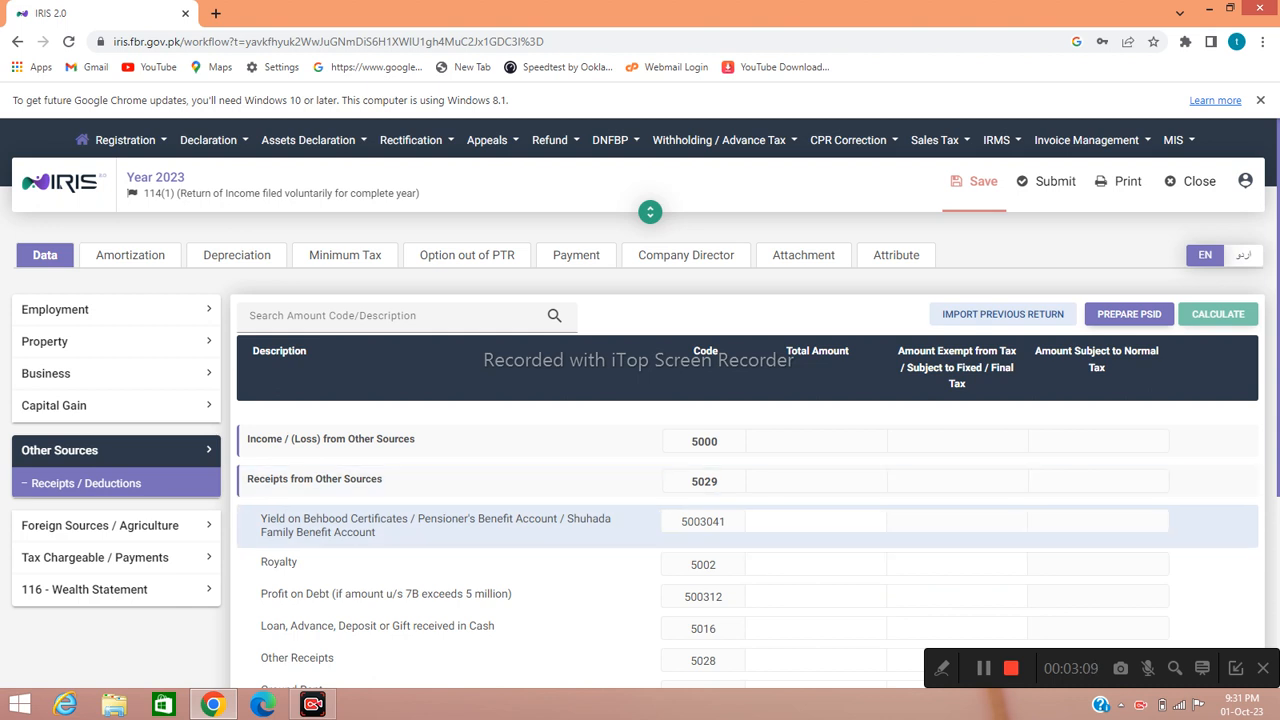
left_click(876, 520)
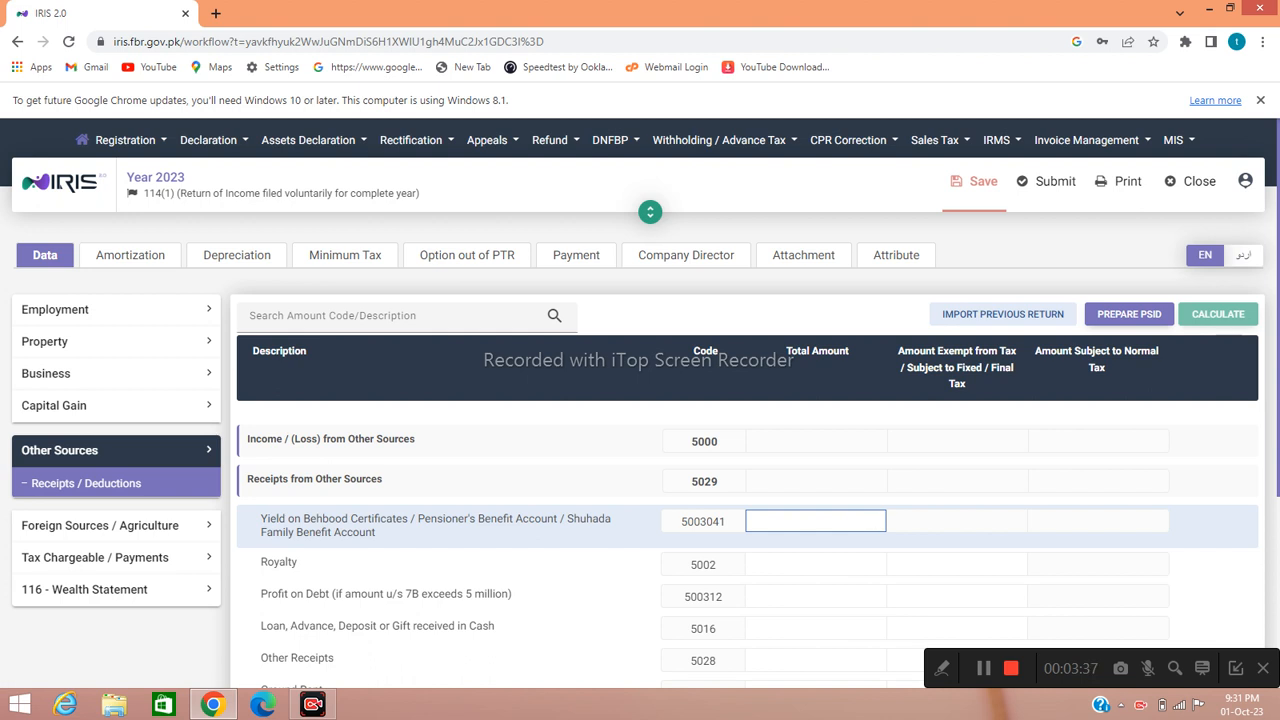
type("600,000")
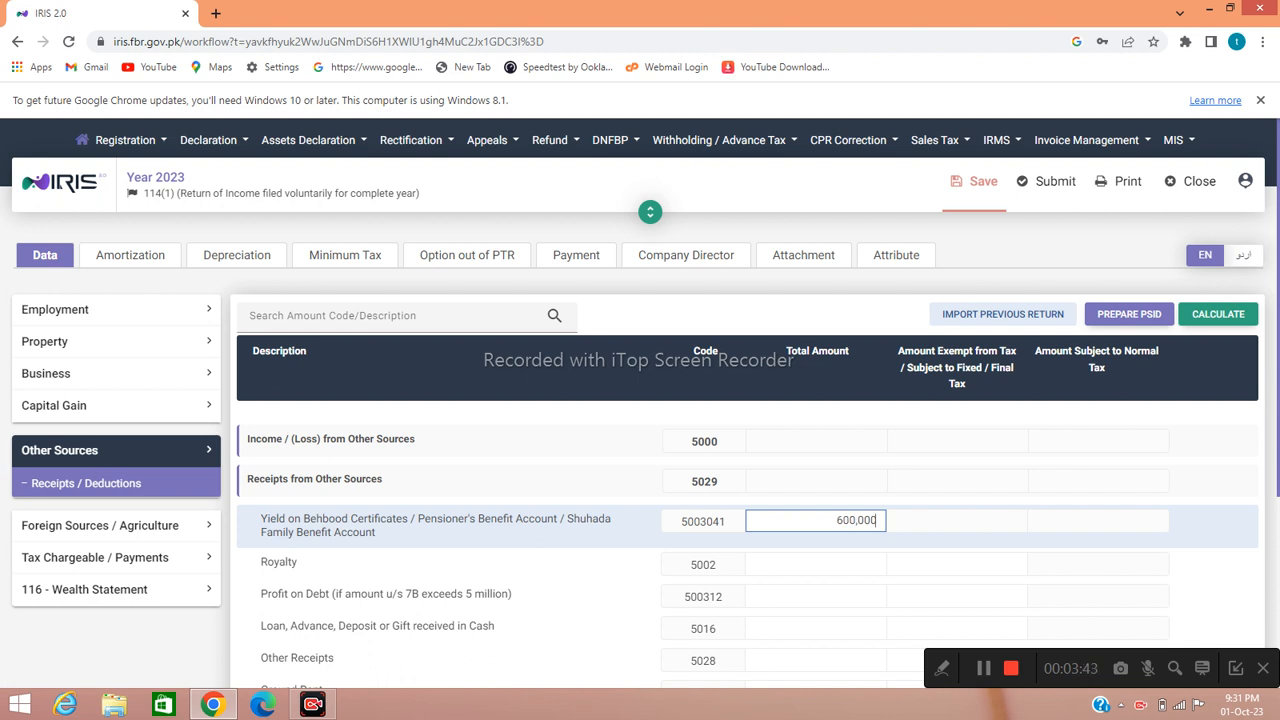
key("Tab")
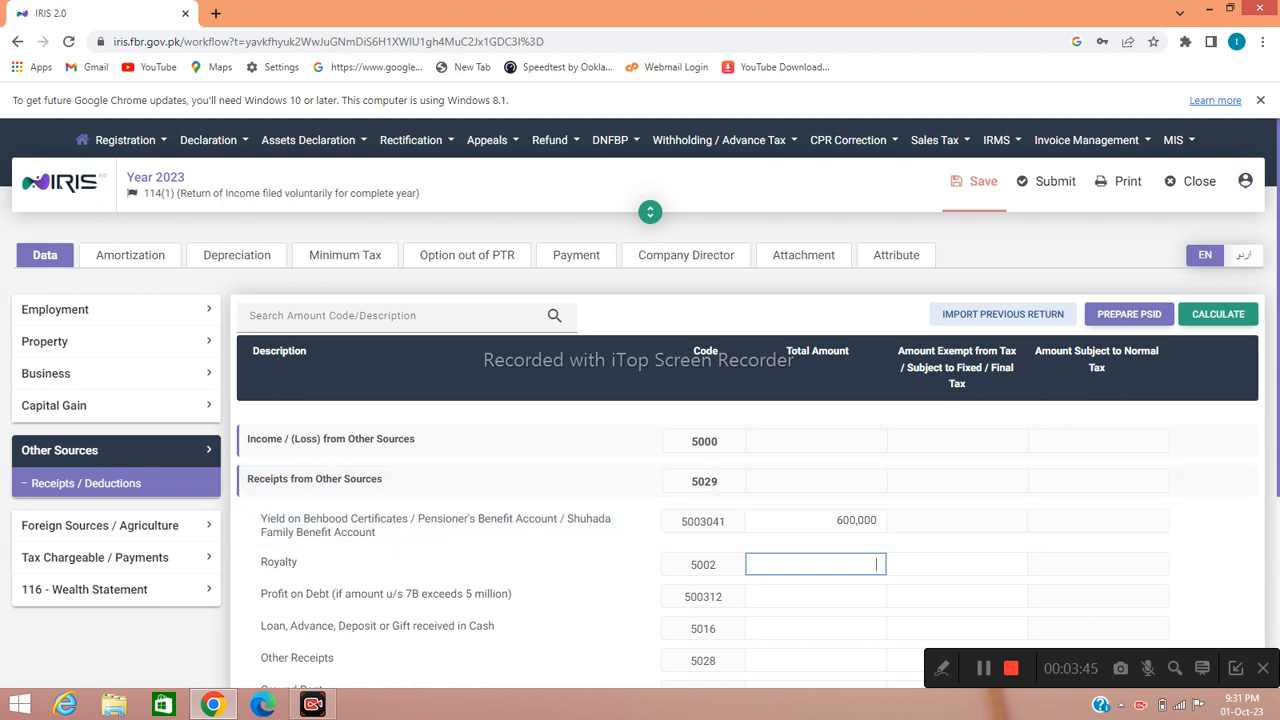
left_click(1218, 314)
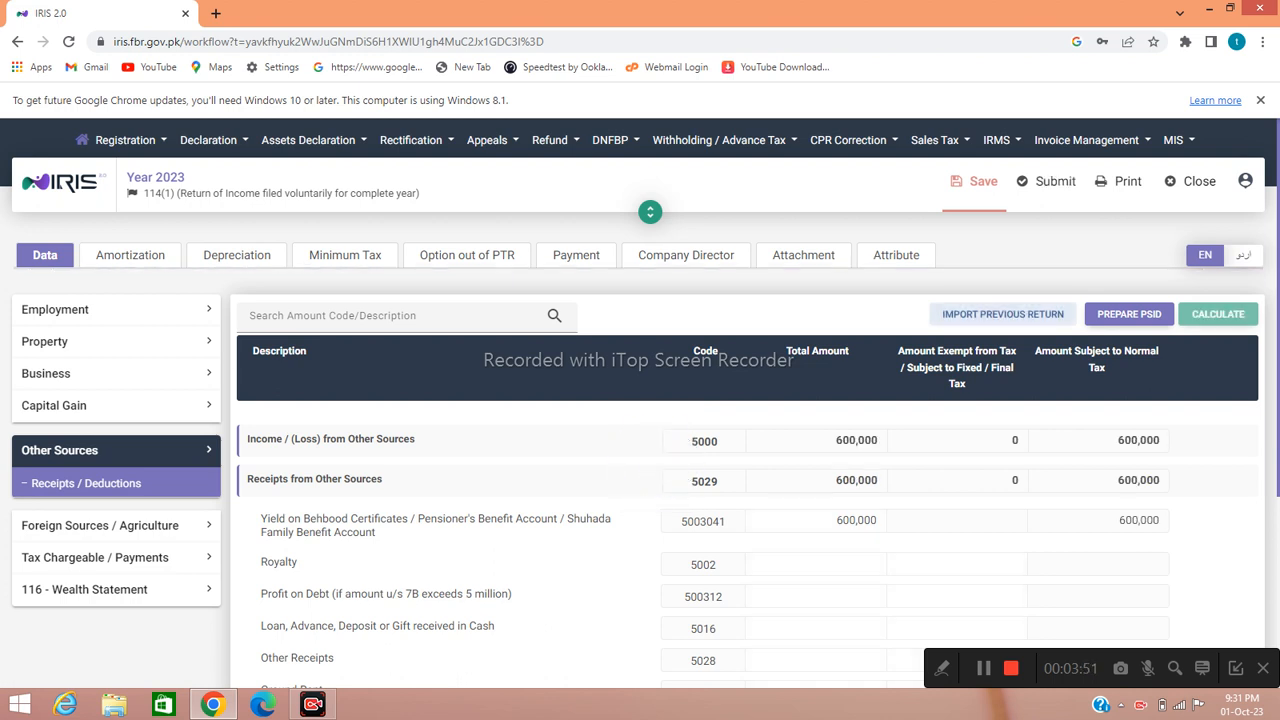
key("super+c")
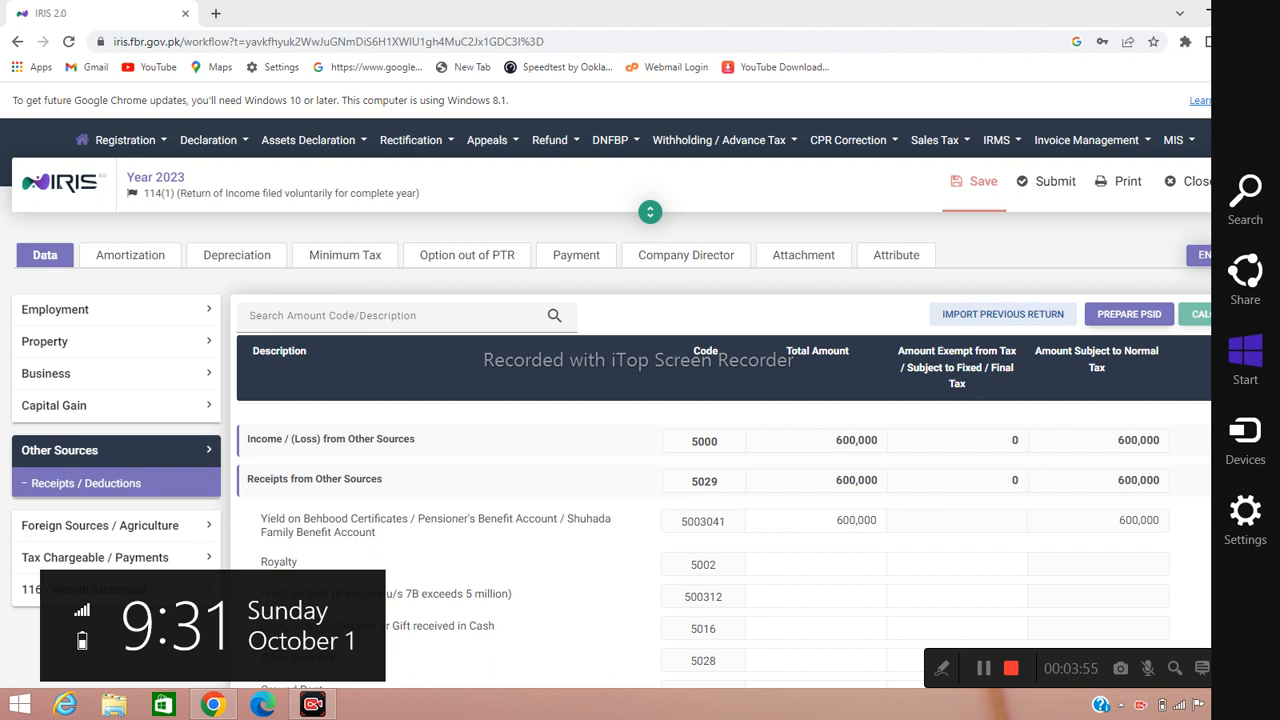
key("Escape")
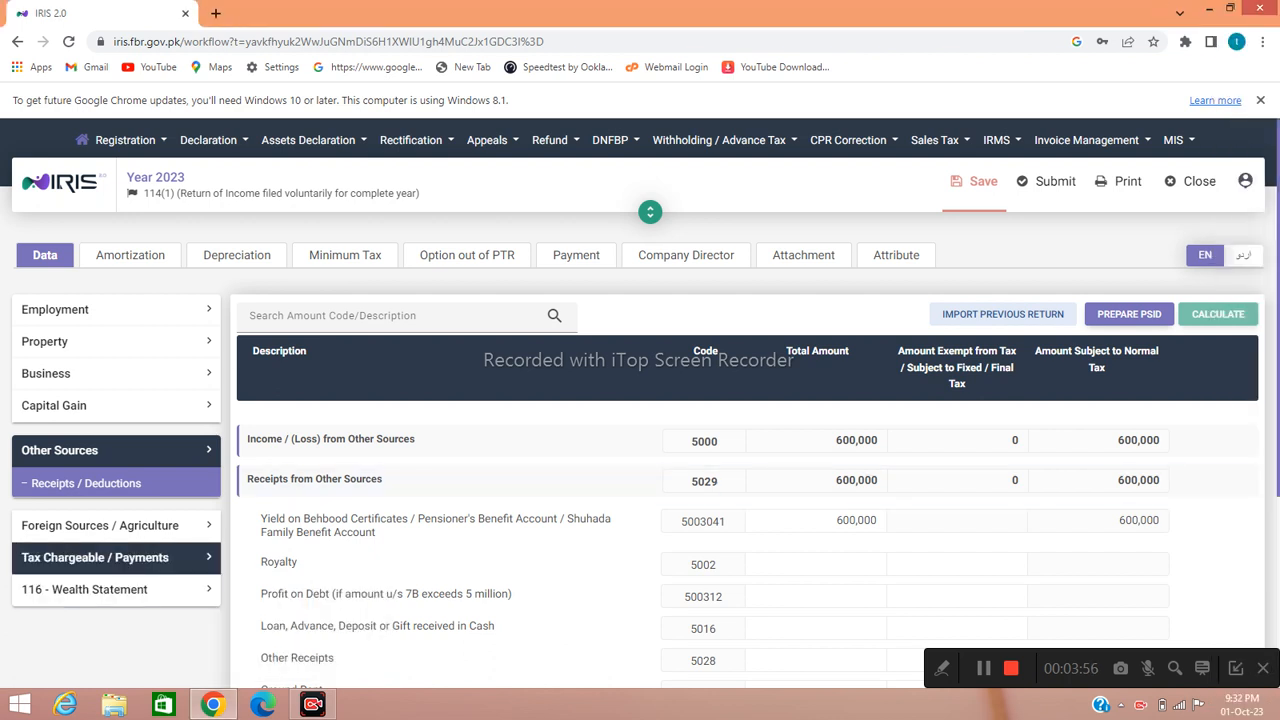
left_click(95, 557)
scroll(640, 400, "down", 1)
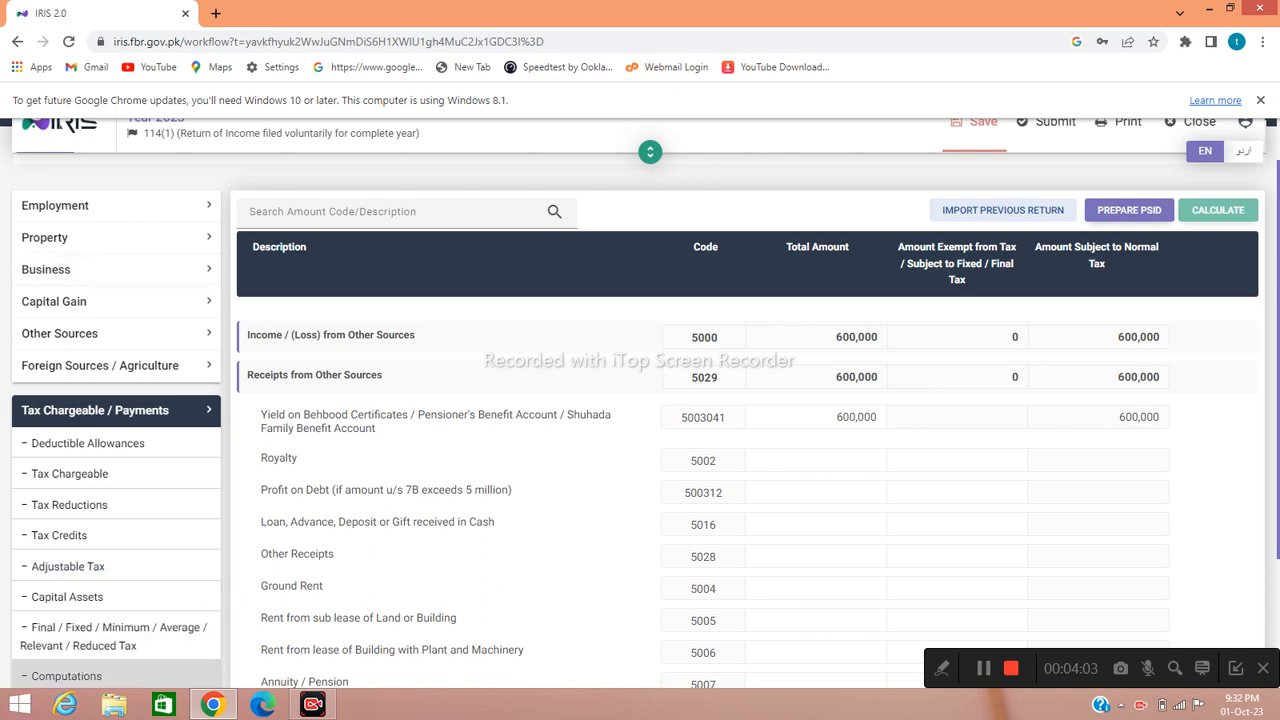
left_click(67, 676)
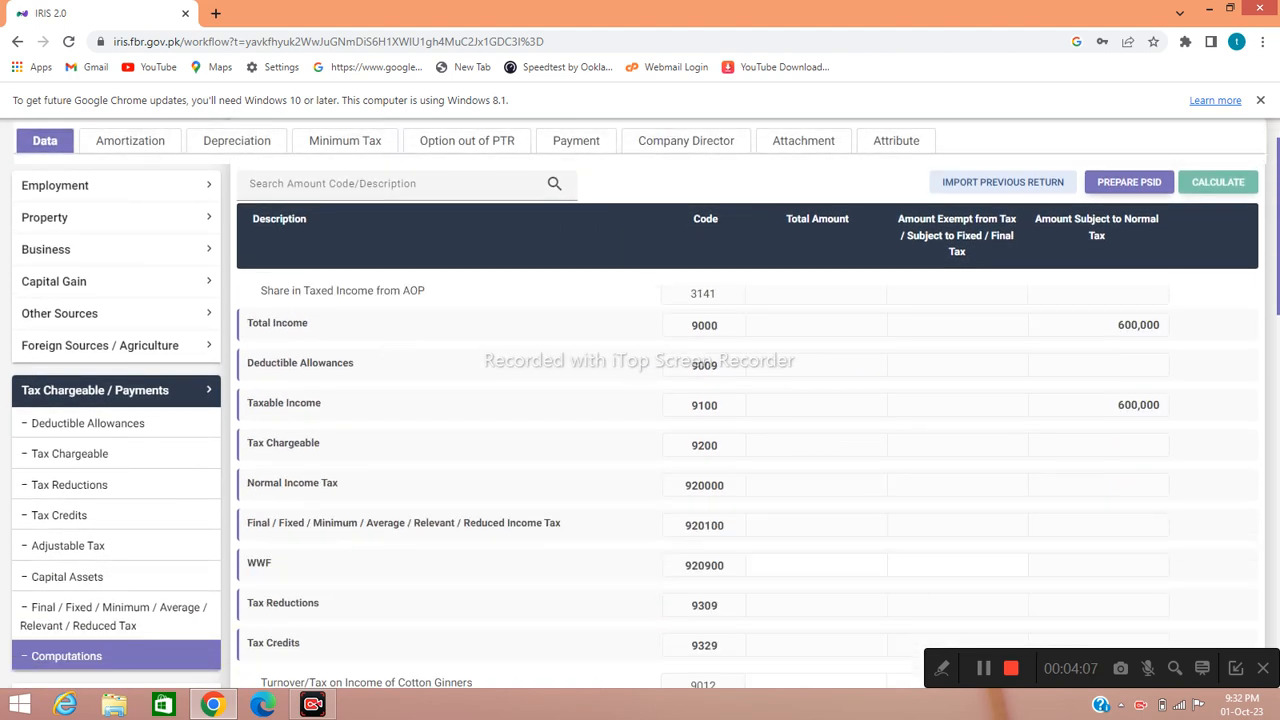
scroll(747, 478, "down", 9)
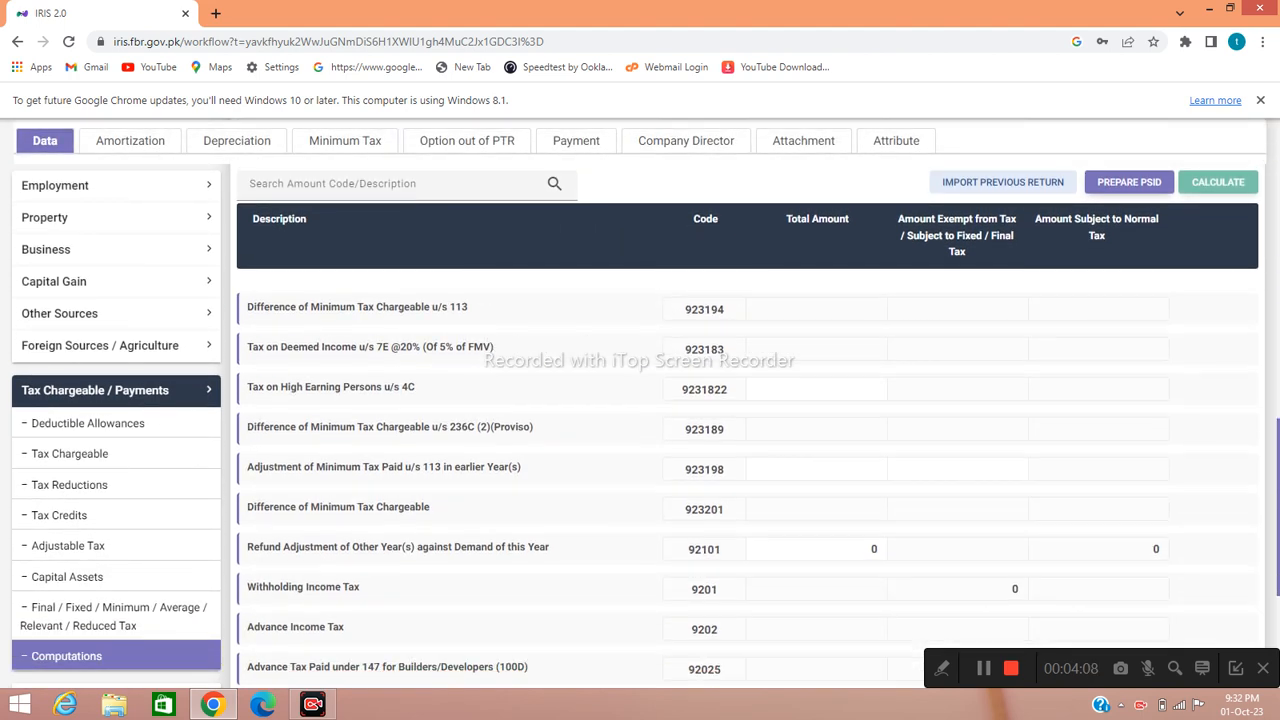
scroll(747, 478, "down", 5)
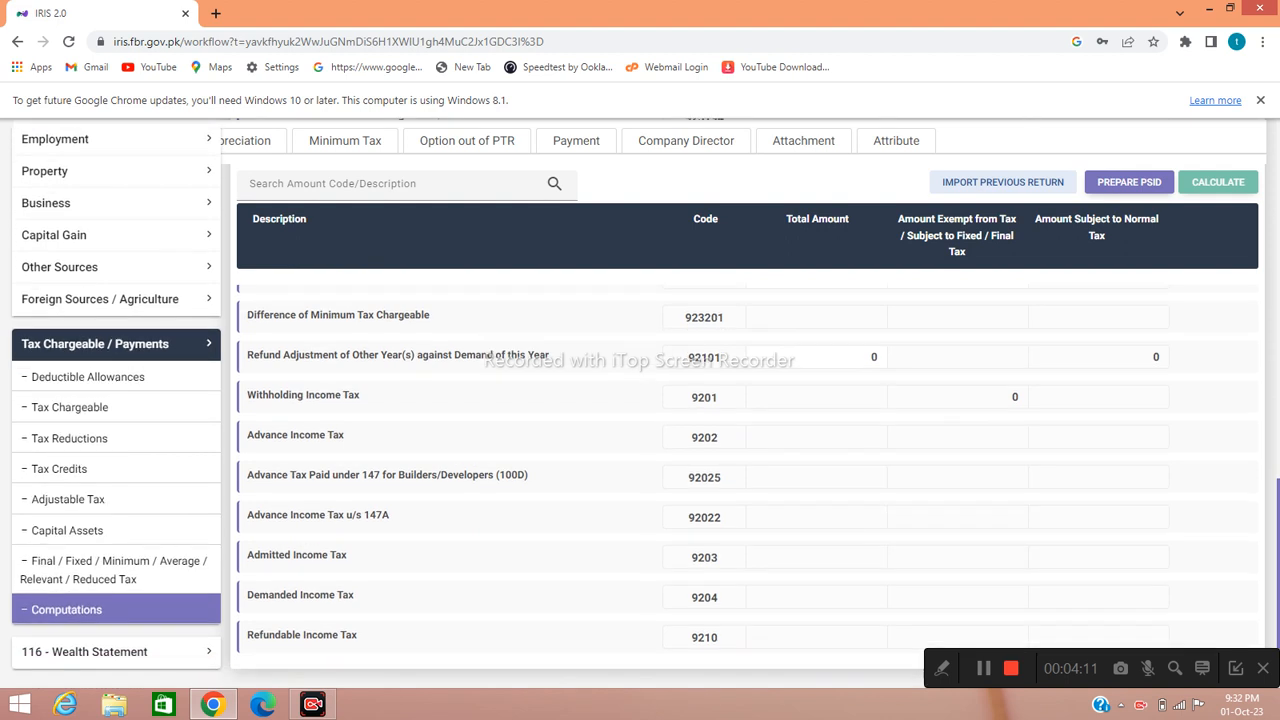
scroll(747, 478, "down", 1)
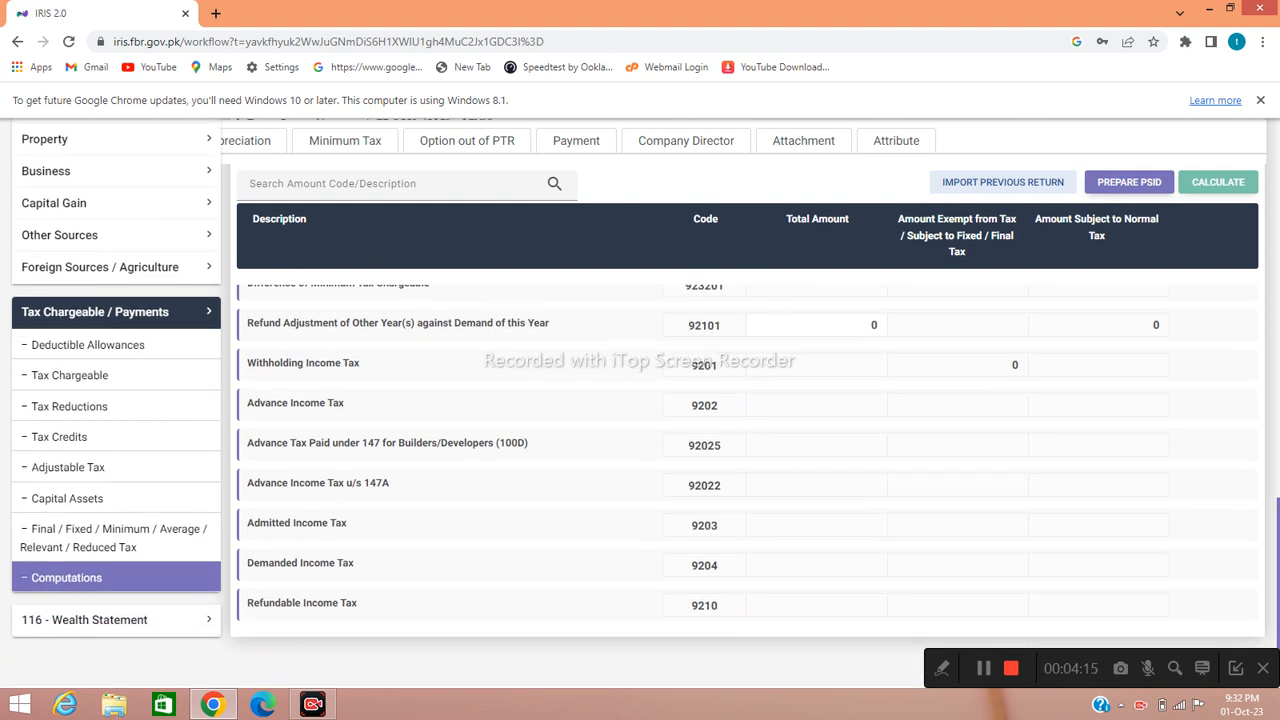
scroll(640, 450, "up", 10)
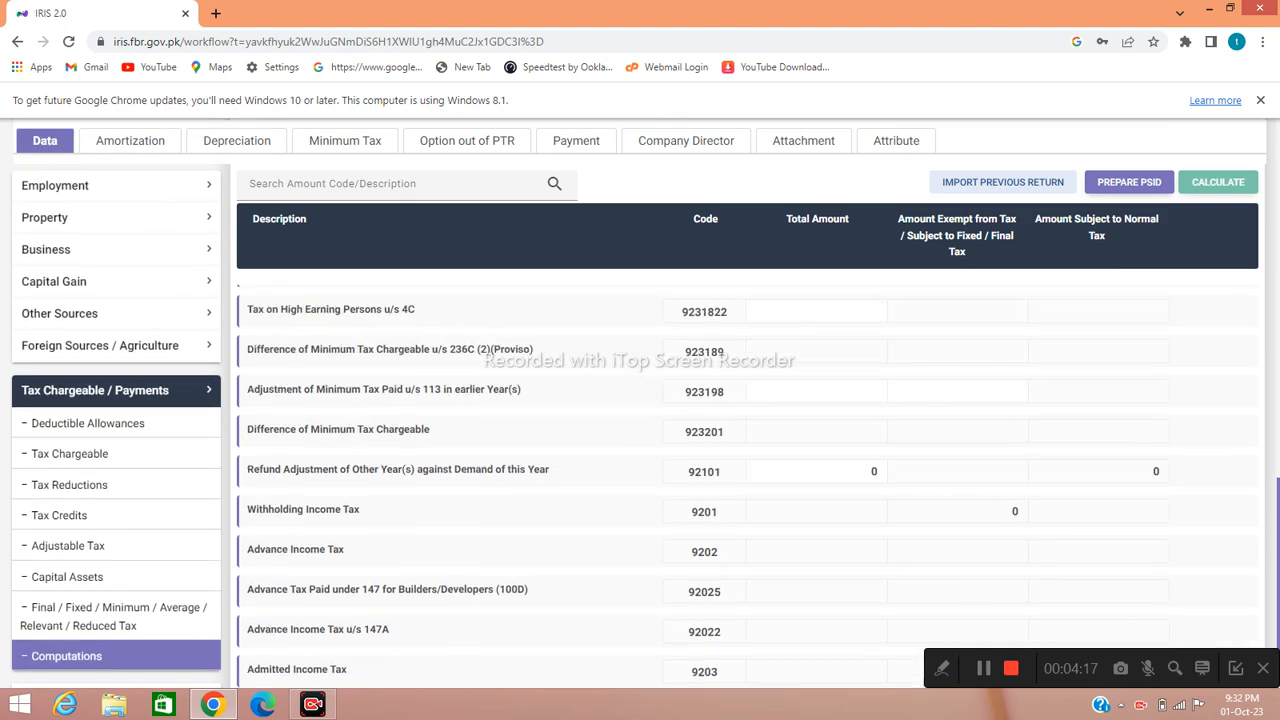
scroll(640, 450, "up", 8)
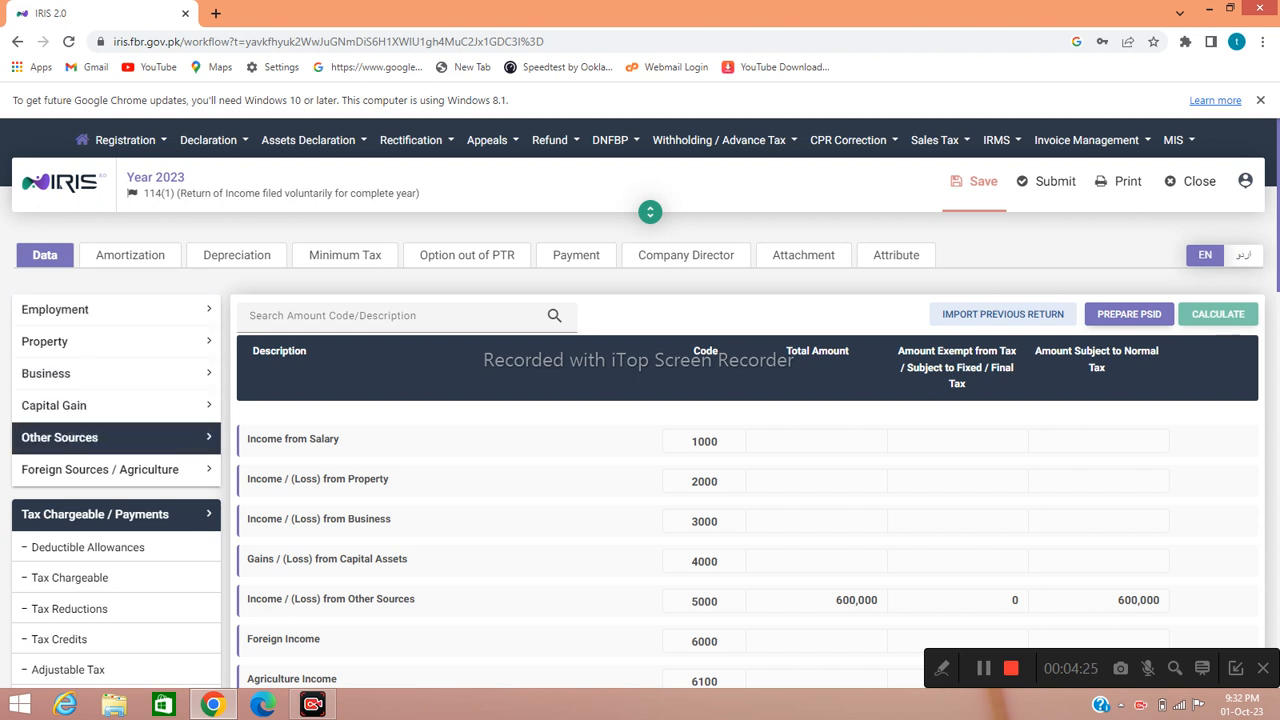
- Change the Behbood Certificates yield (5003041) from 600,000 to 610,000 and recalculate
left_click(116, 438)
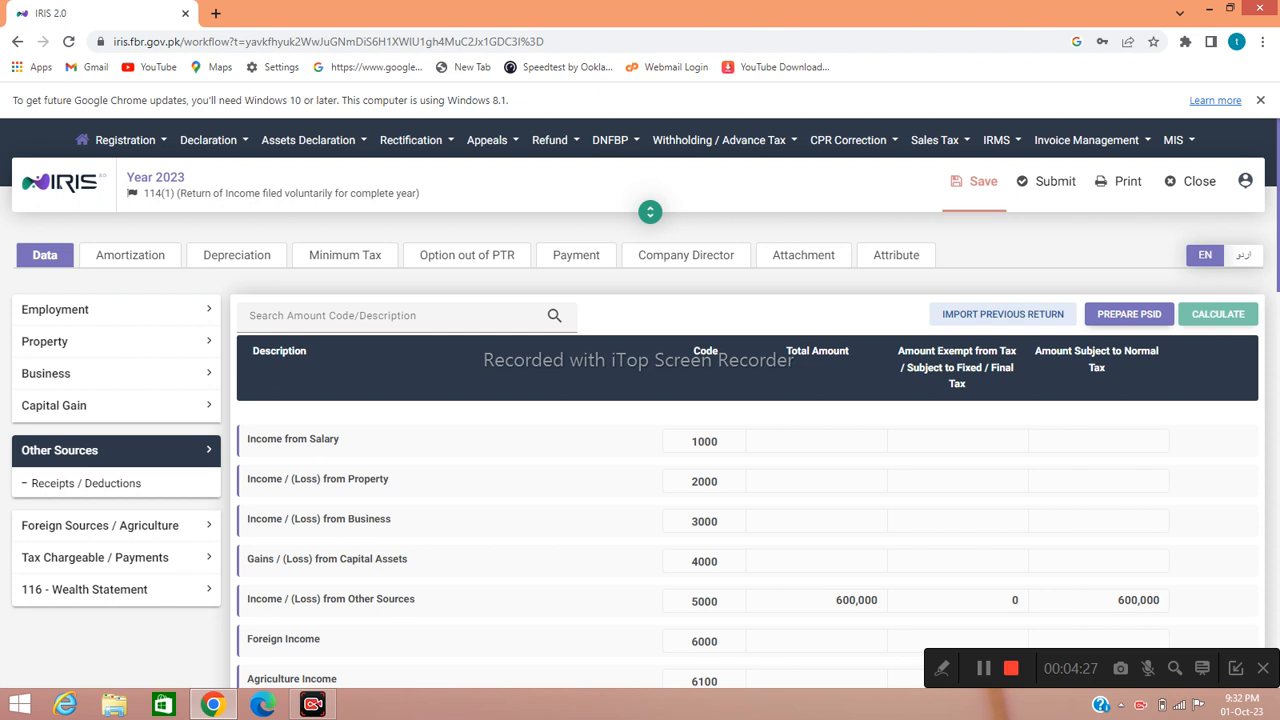
left_click(86, 483)
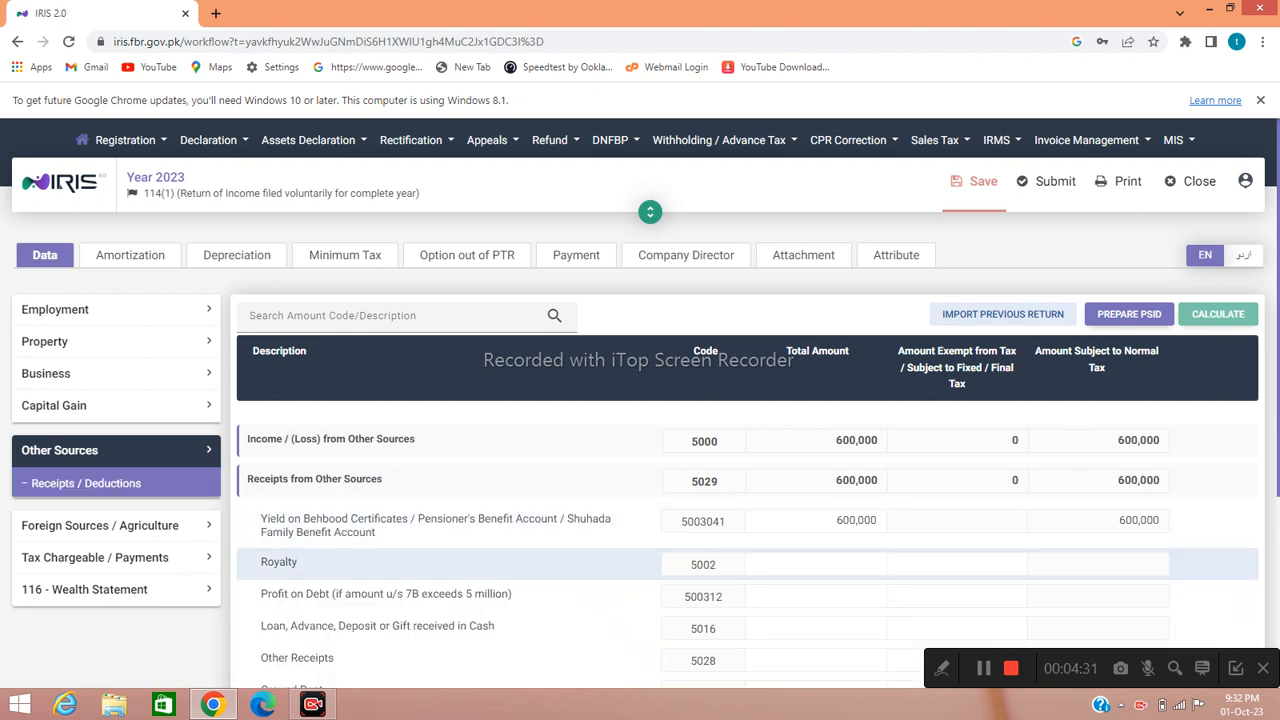
left_click(832, 521)
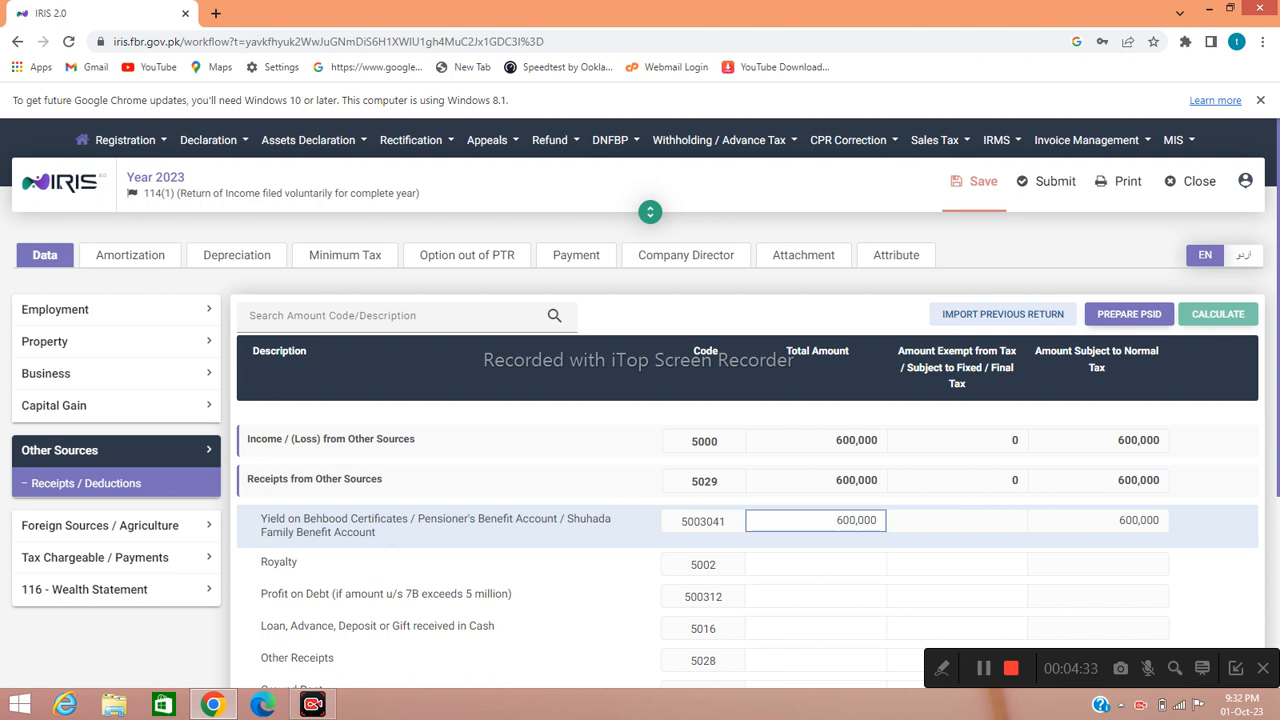
key("ctrl+a")
type("0")
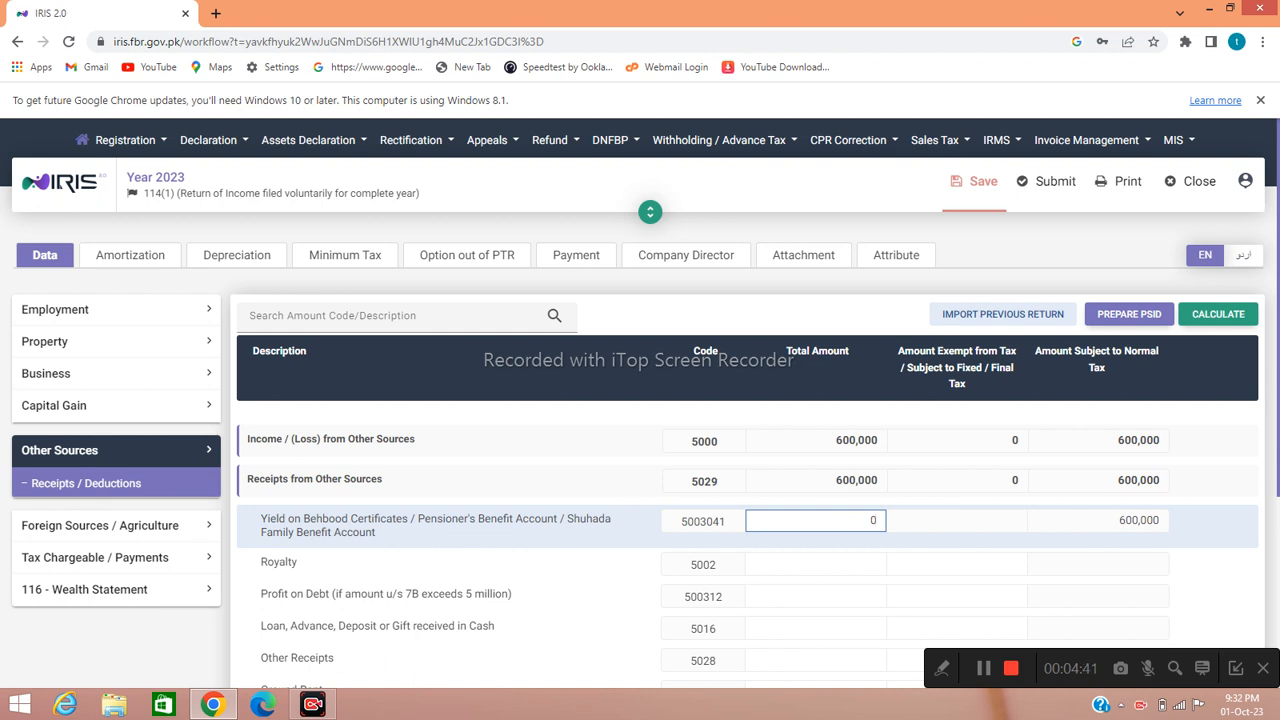
type("610,000")
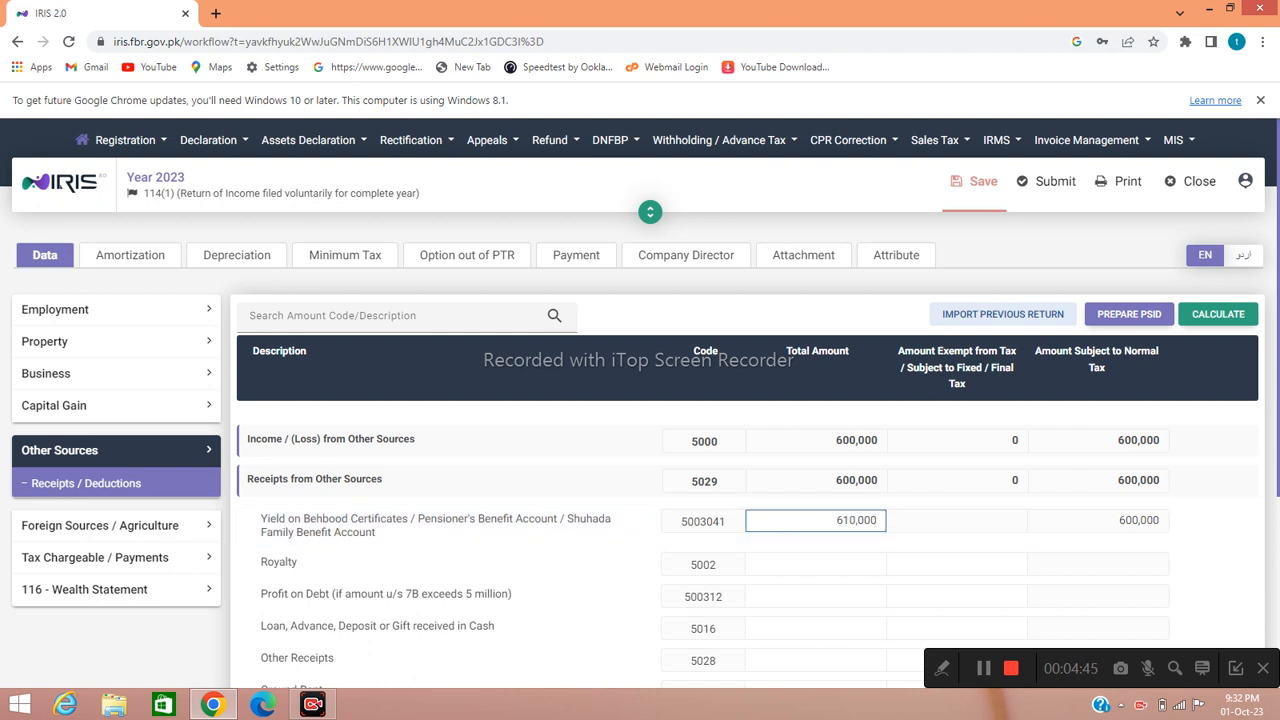
left_click(1218, 314)
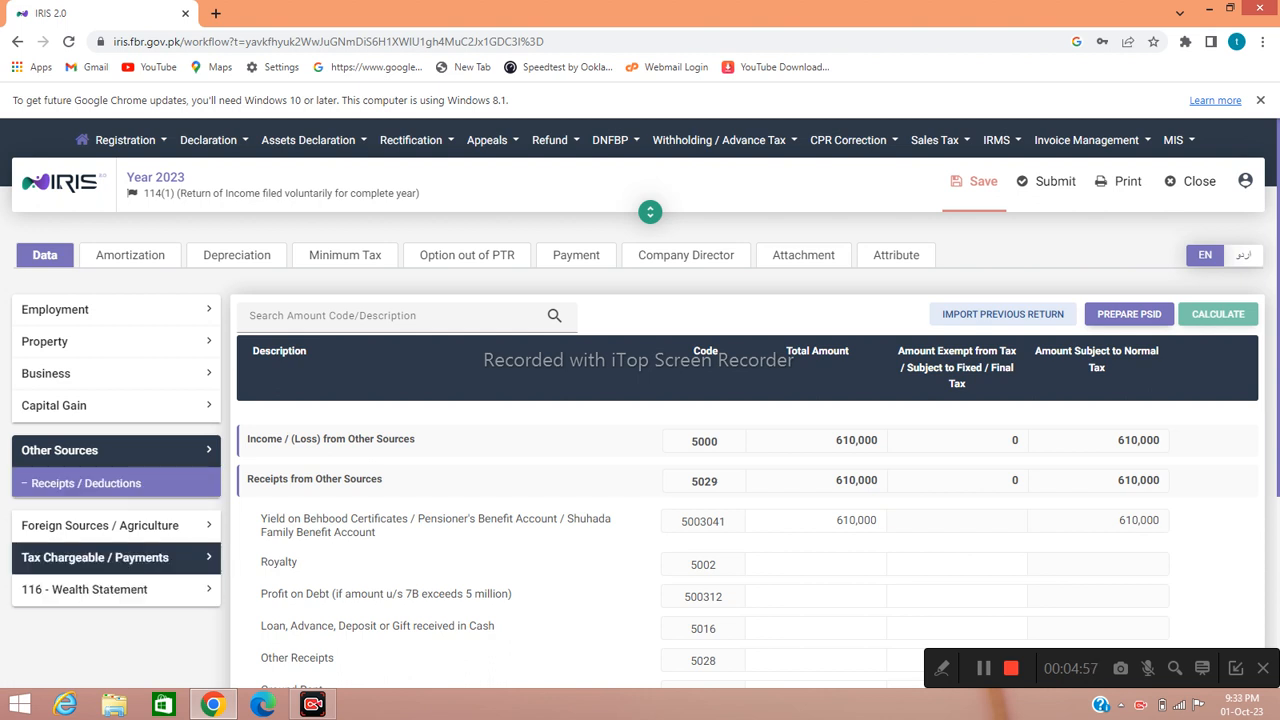
- Expand Tax Chargeable / Payments and scroll through its contents
left_click(95, 557)
scroll(640, 450, "down", 3)
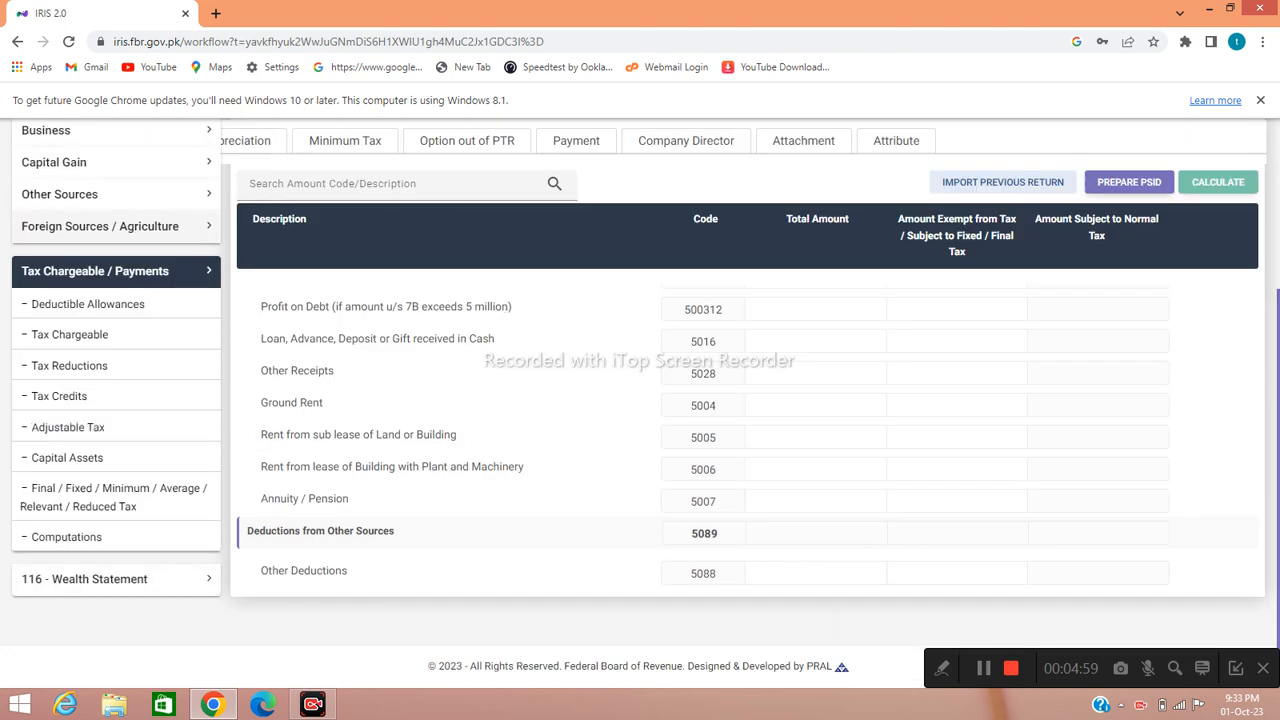
scroll(640, 450, "up", 3)
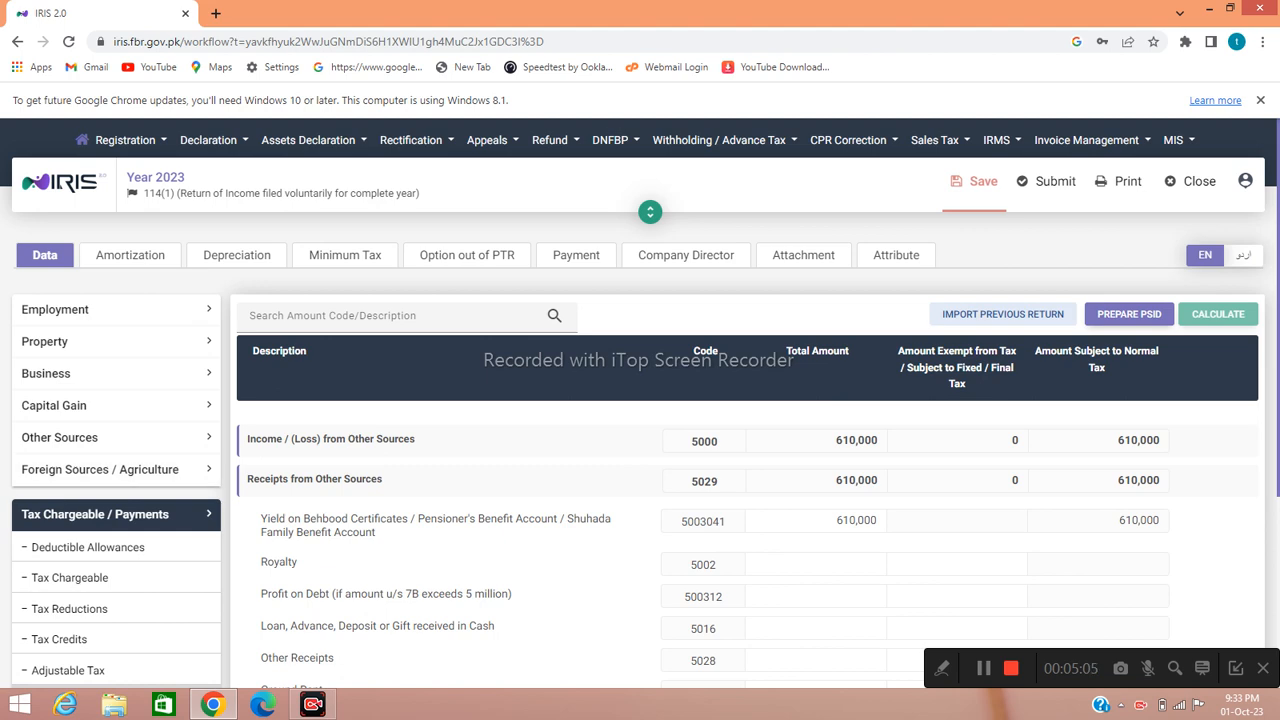
scroll(100, 540, "down", 3)
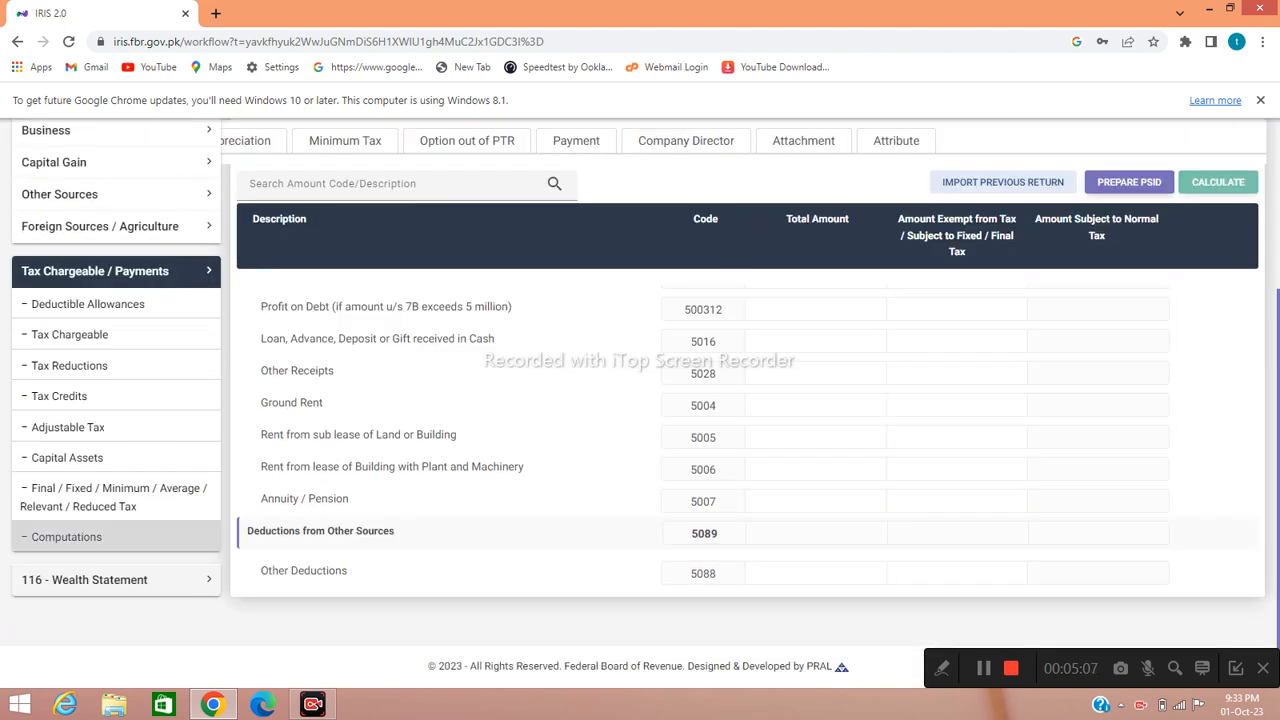
scroll(100, 540, "up", 2)
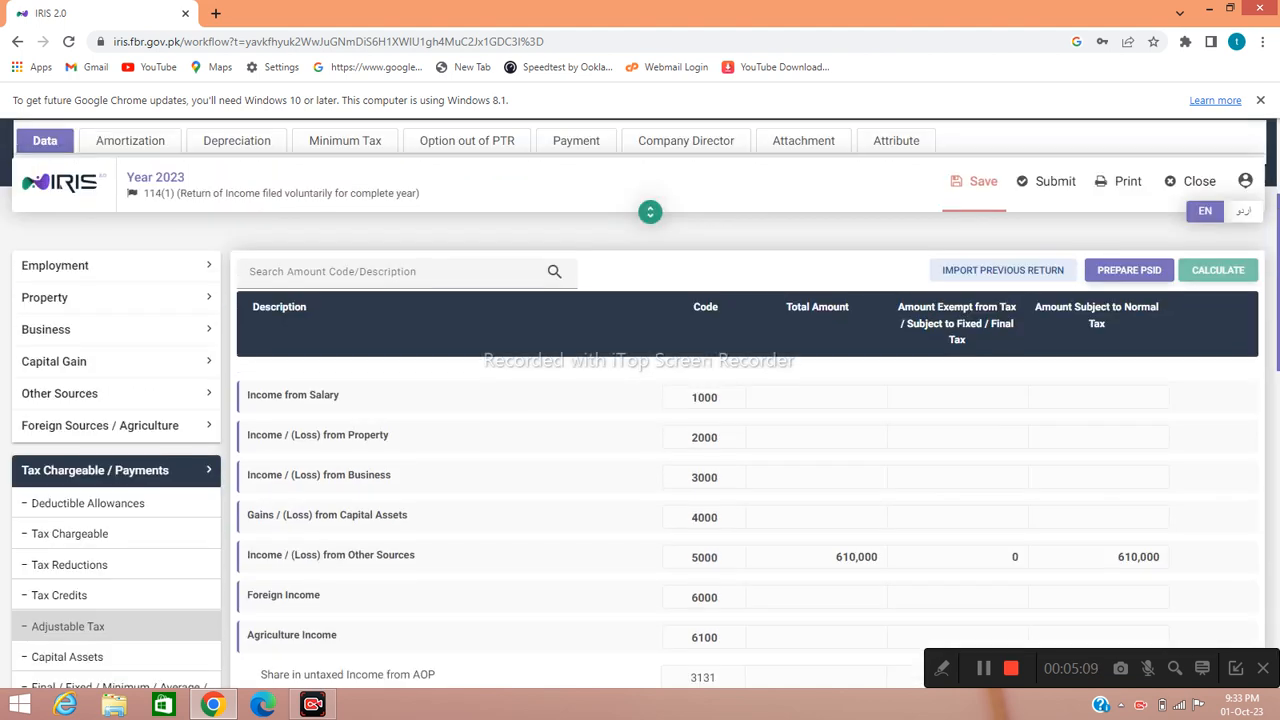
scroll(100, 540, "up", 1)
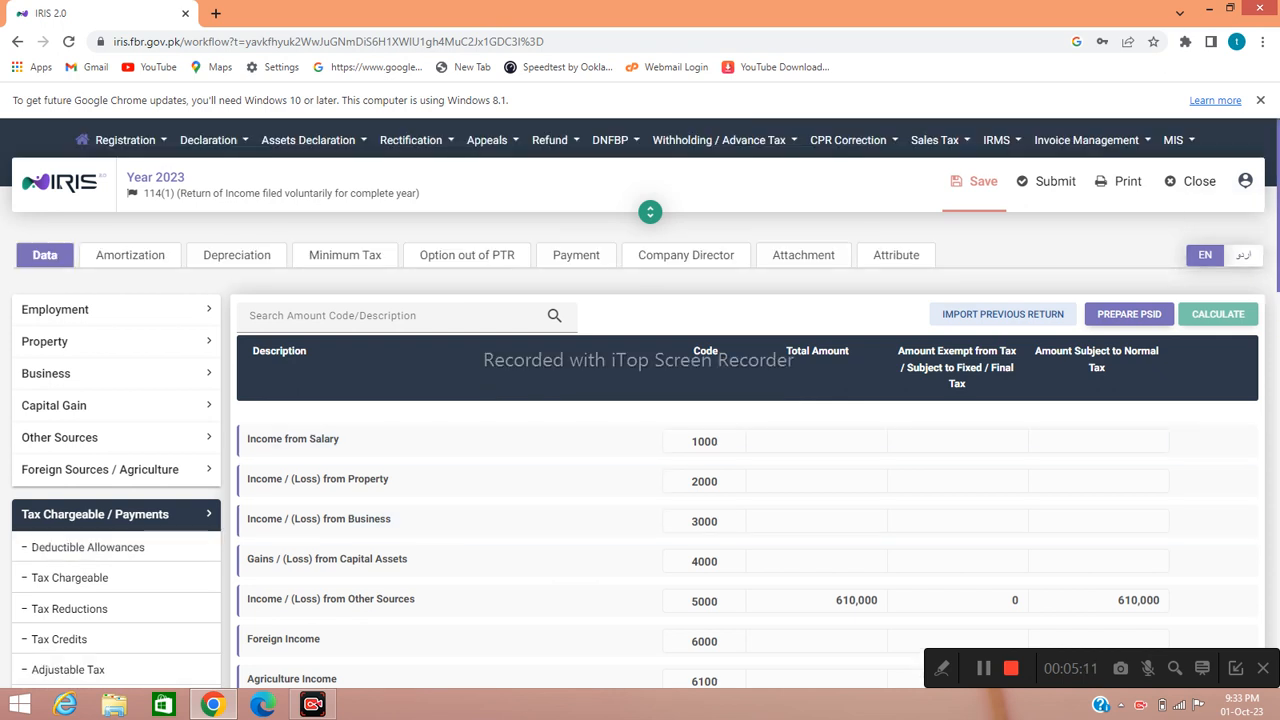
scroll(640, 405, "down", 2)
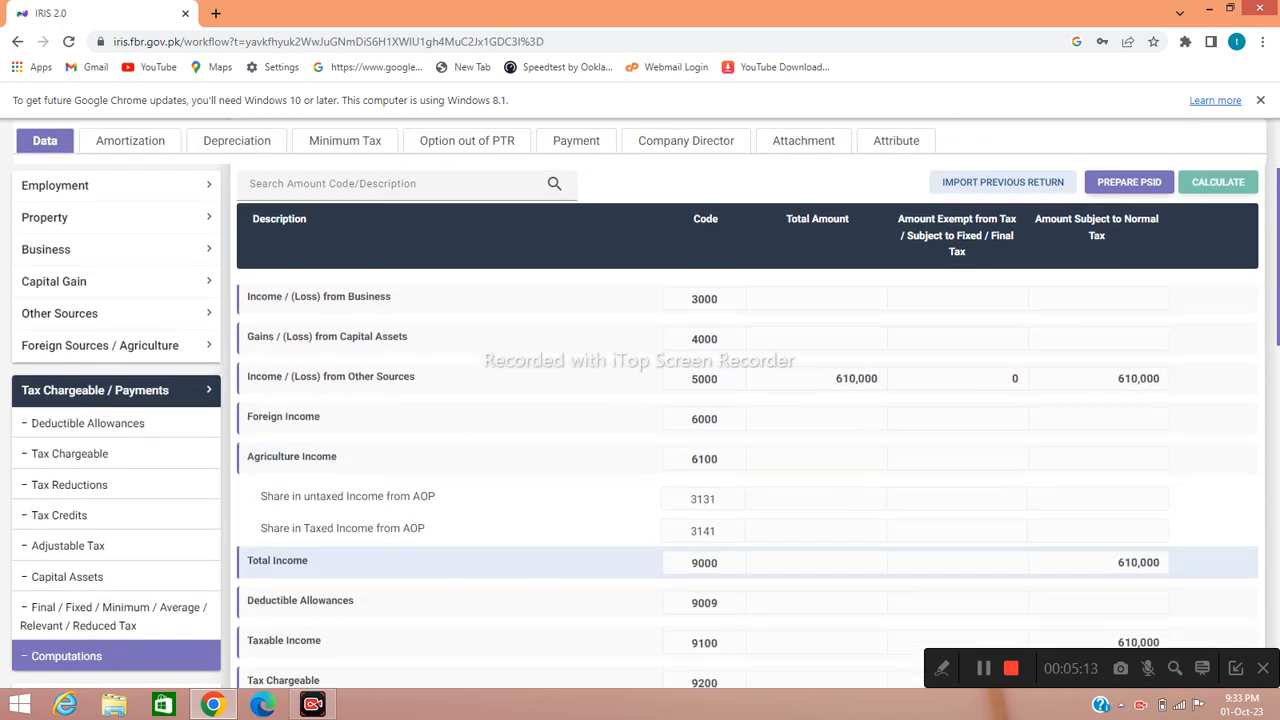
scroll(700, 570, "down", 1)
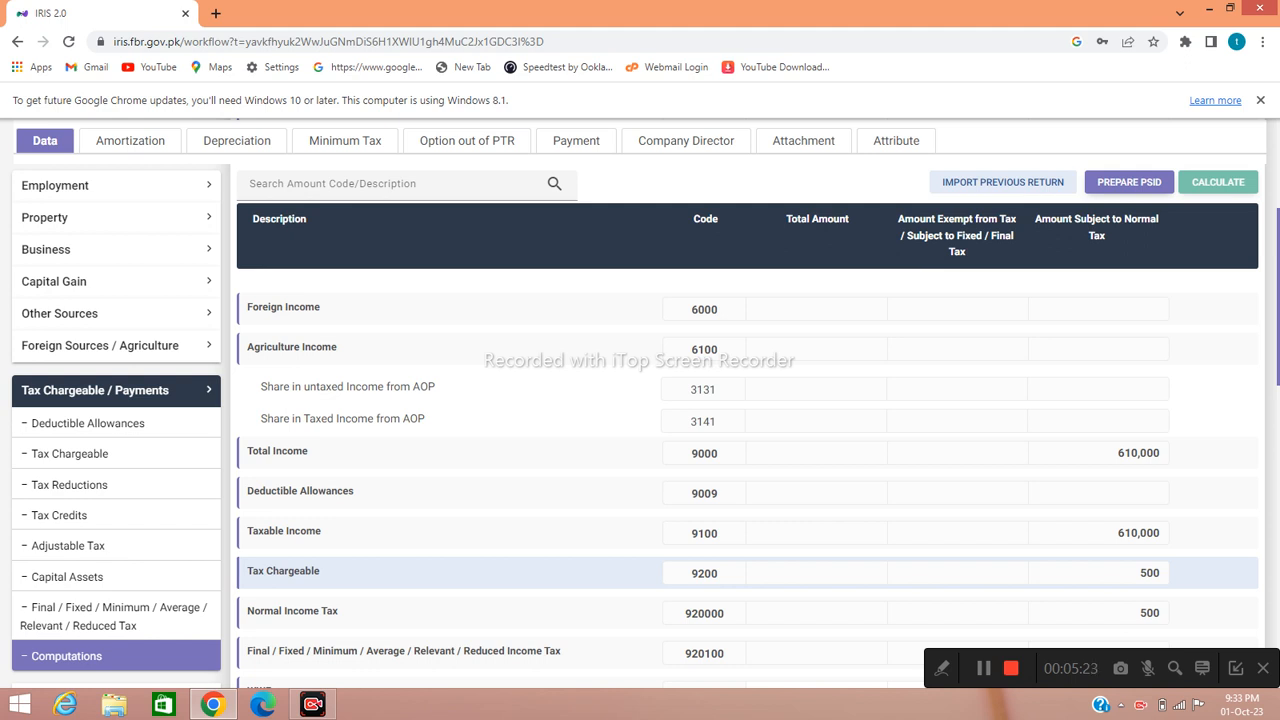
scroll(747, 486, "down", 1)
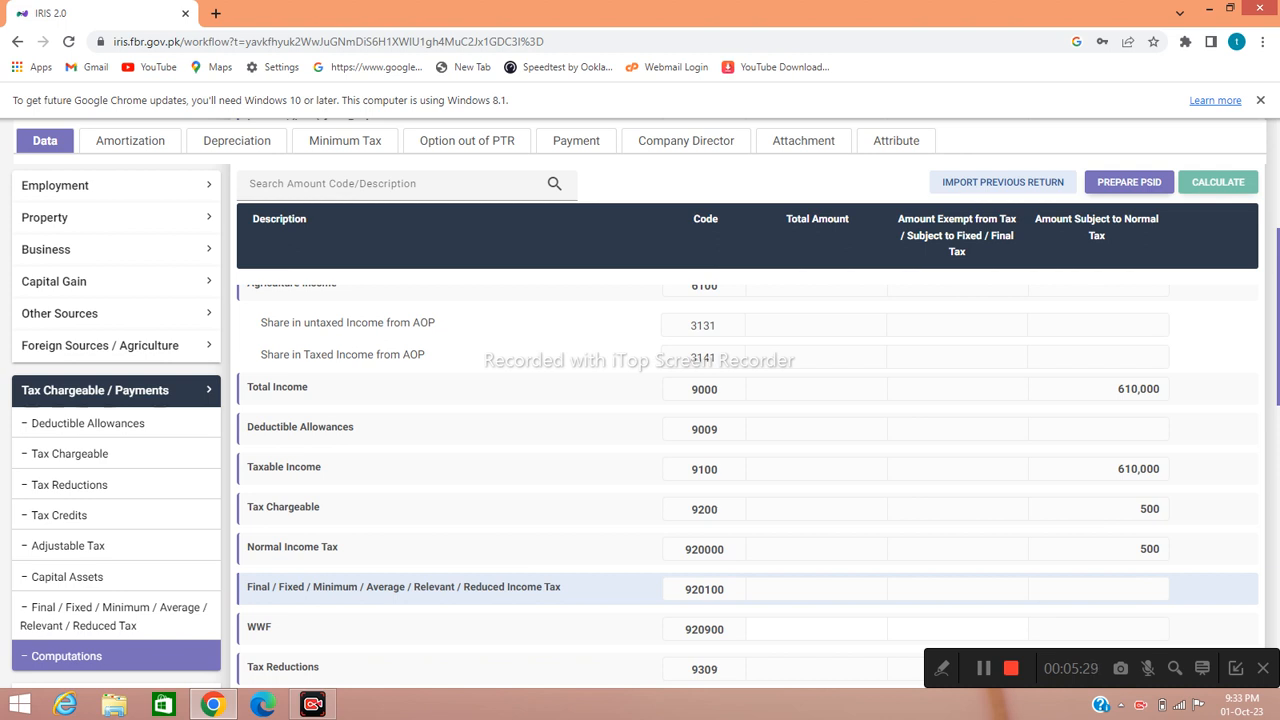
scroll(747, 585, "down", 2)
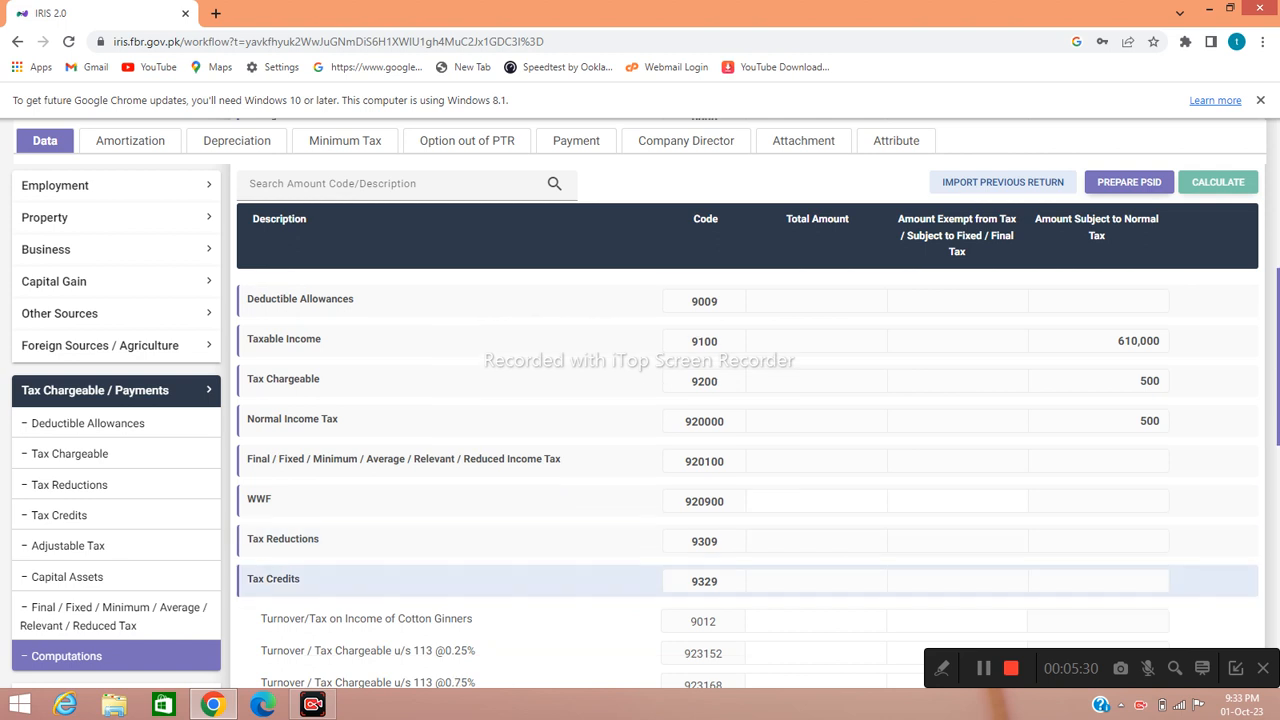
scroll(747, 580, "down", 2)
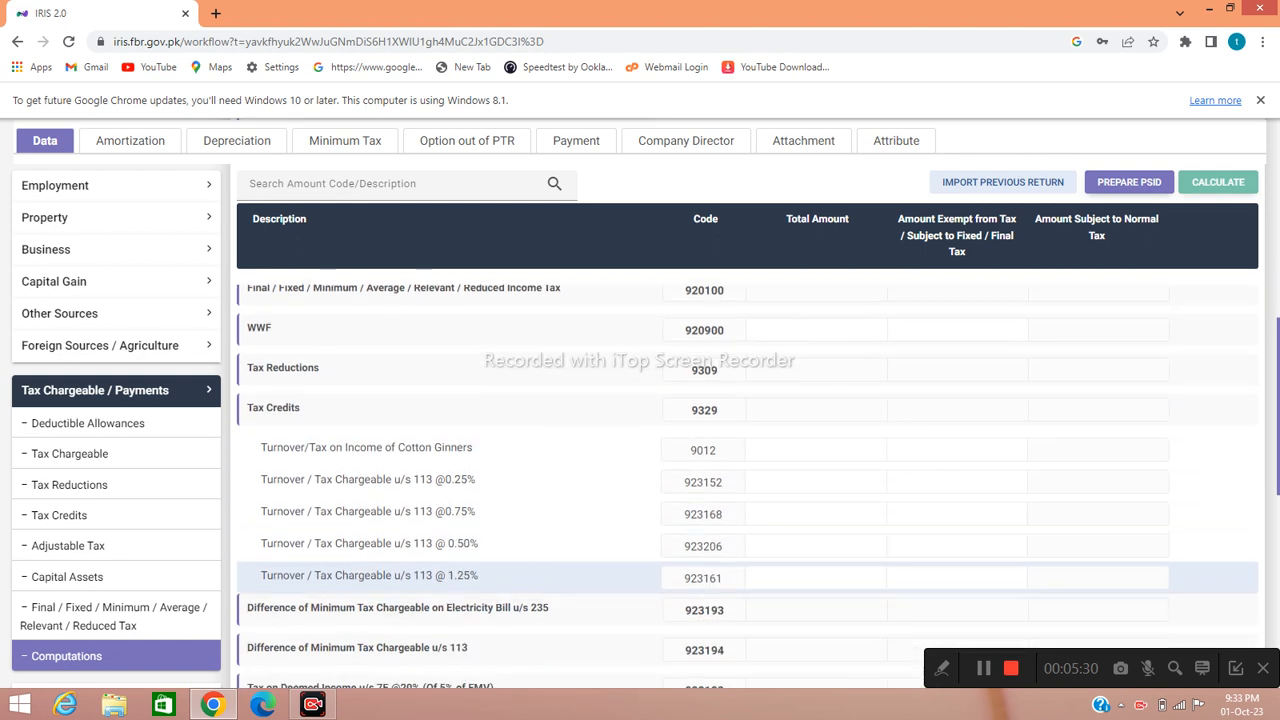
scroll(747, 578, "down", 3)
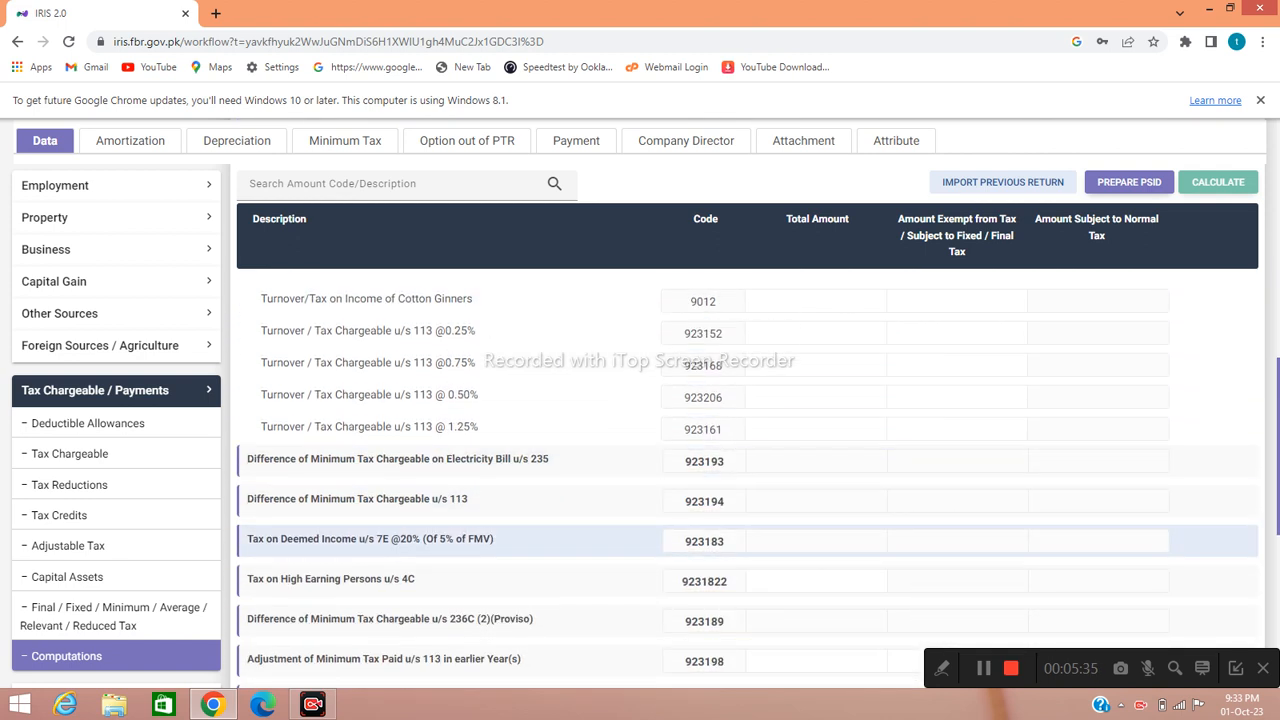
scroll(747, 560, "down", 5)
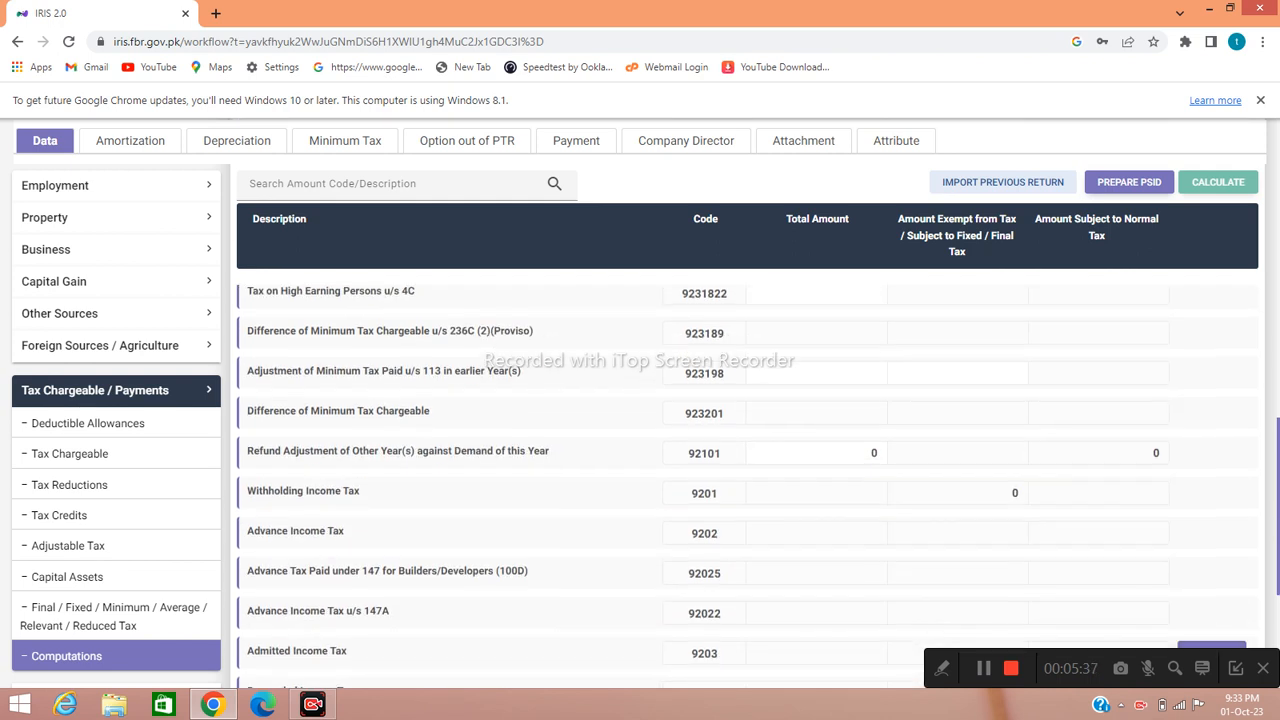
scroll(747, 590, "down", 2)
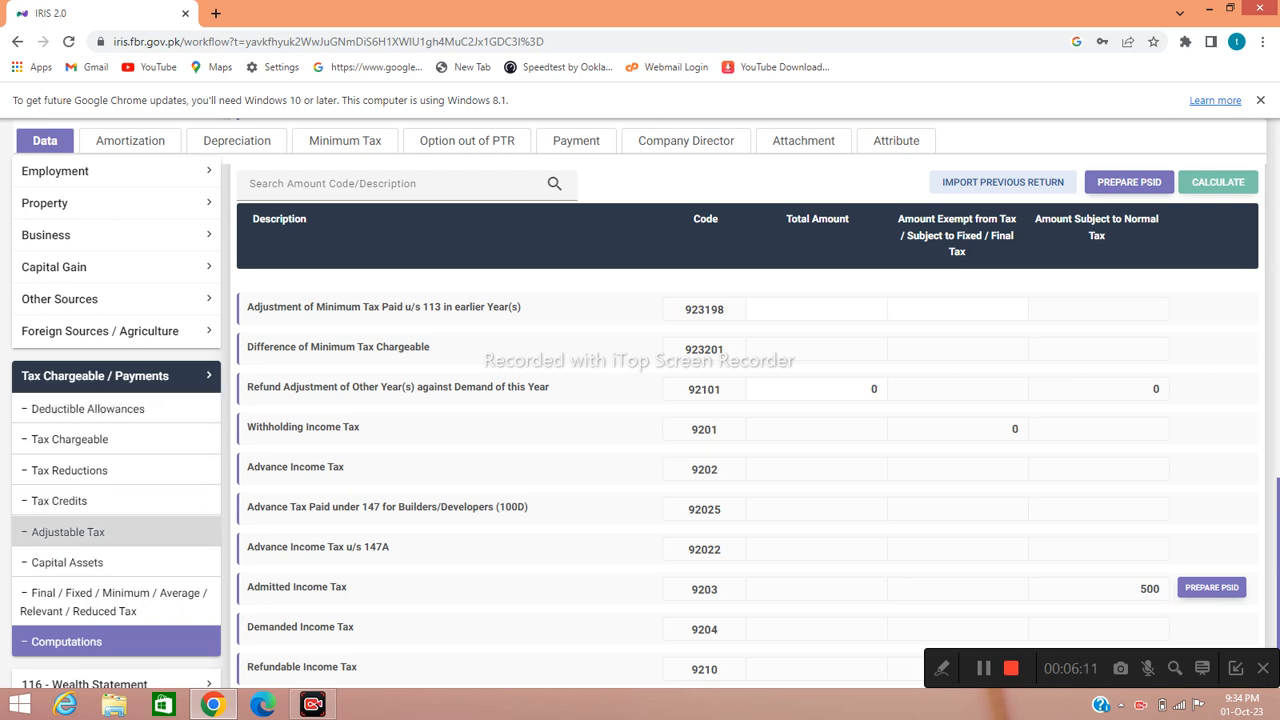
- Open Adjustable Tax and locate the Cellphone Bill u/s 236(1)(a) row by searching 'cell'
left_click(68, 535)
scroll(640, 450, "down", 5)
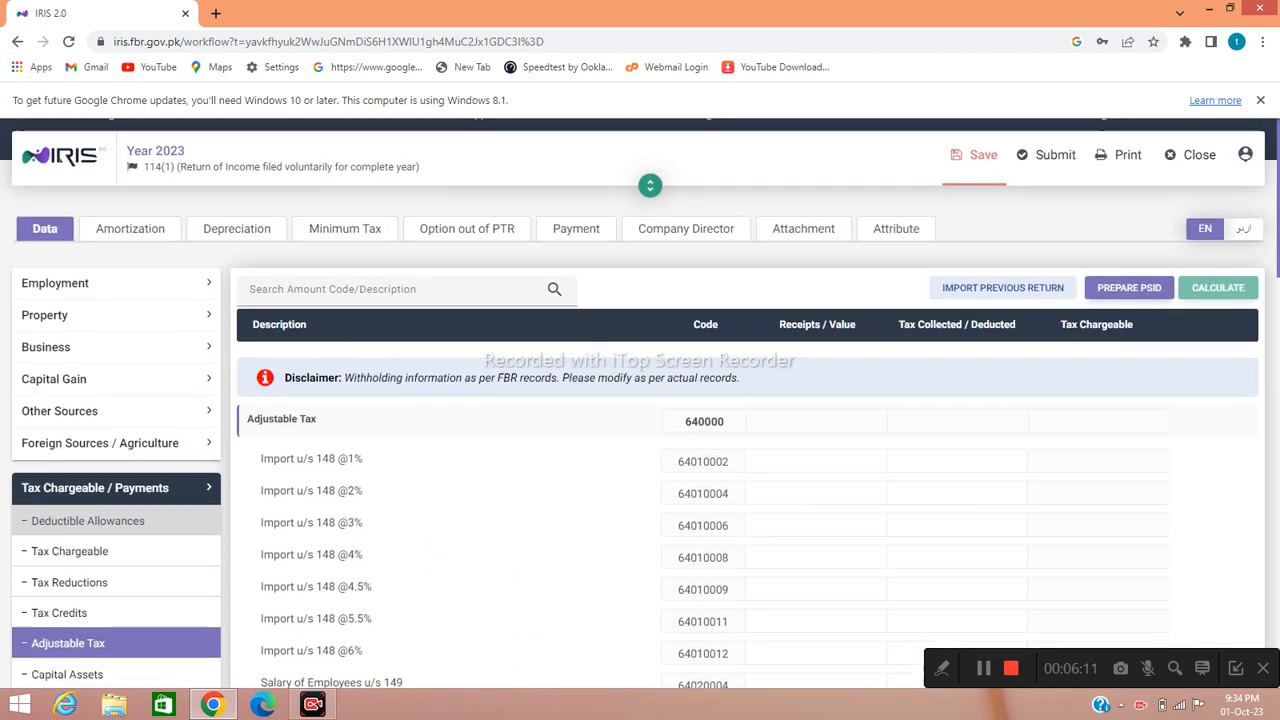
scroll(725, 470, "down", 3)
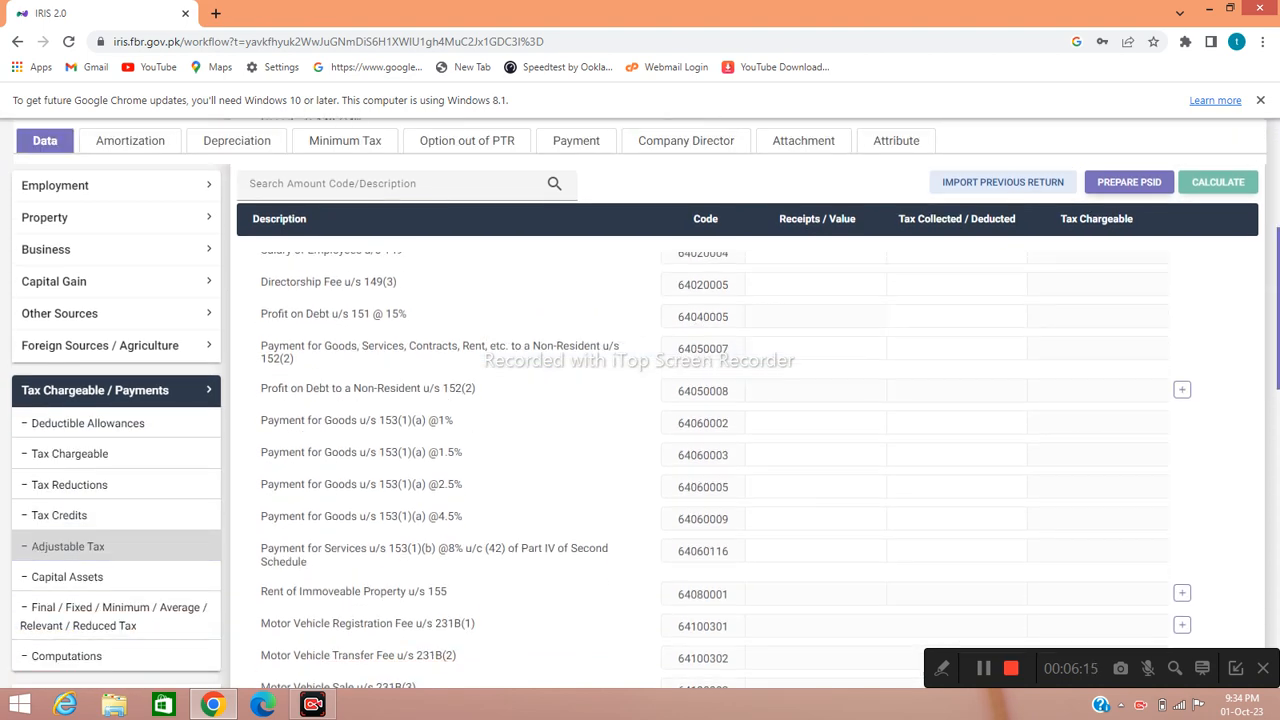
scroll(725, 470, "down", 1)
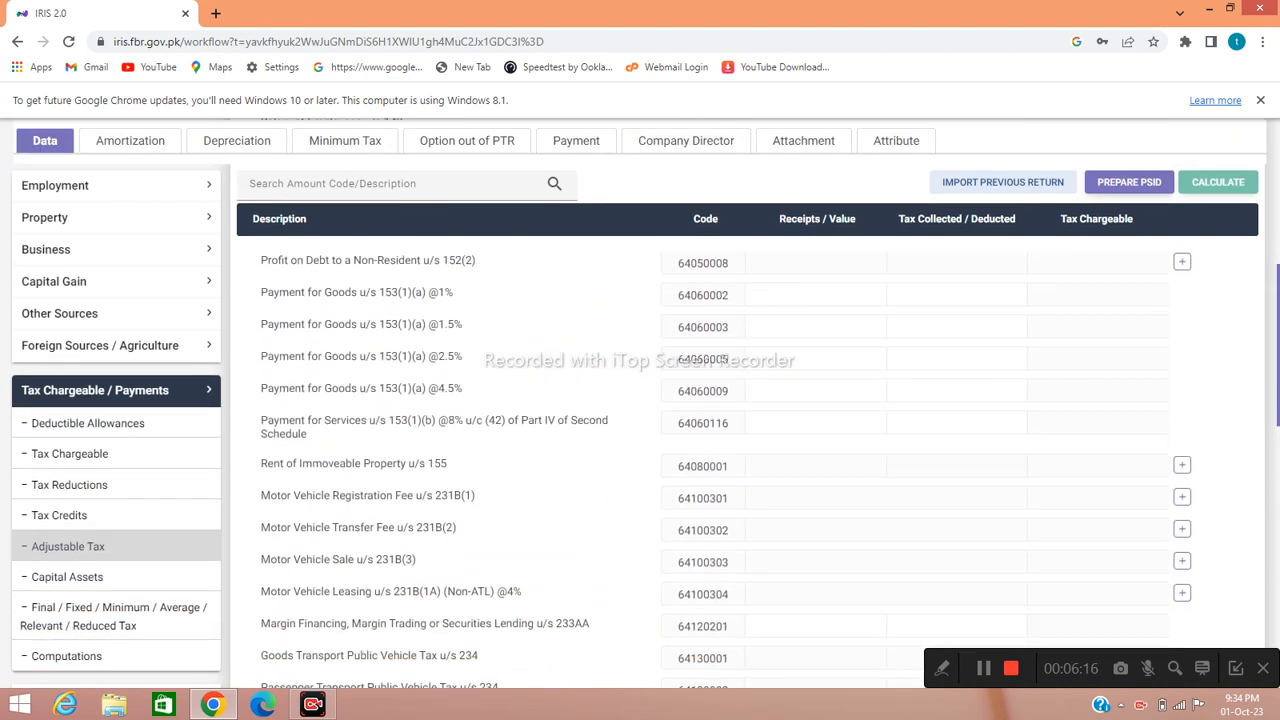
key("ctrl+f")
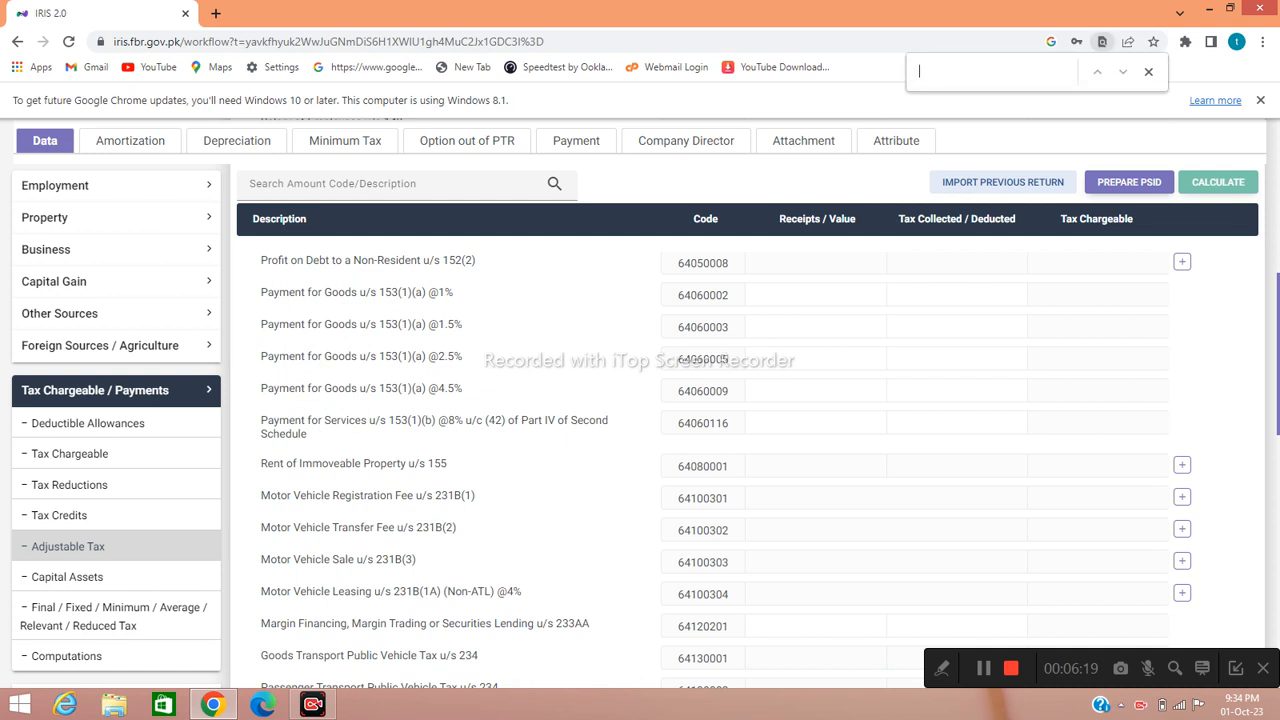
type("cell")
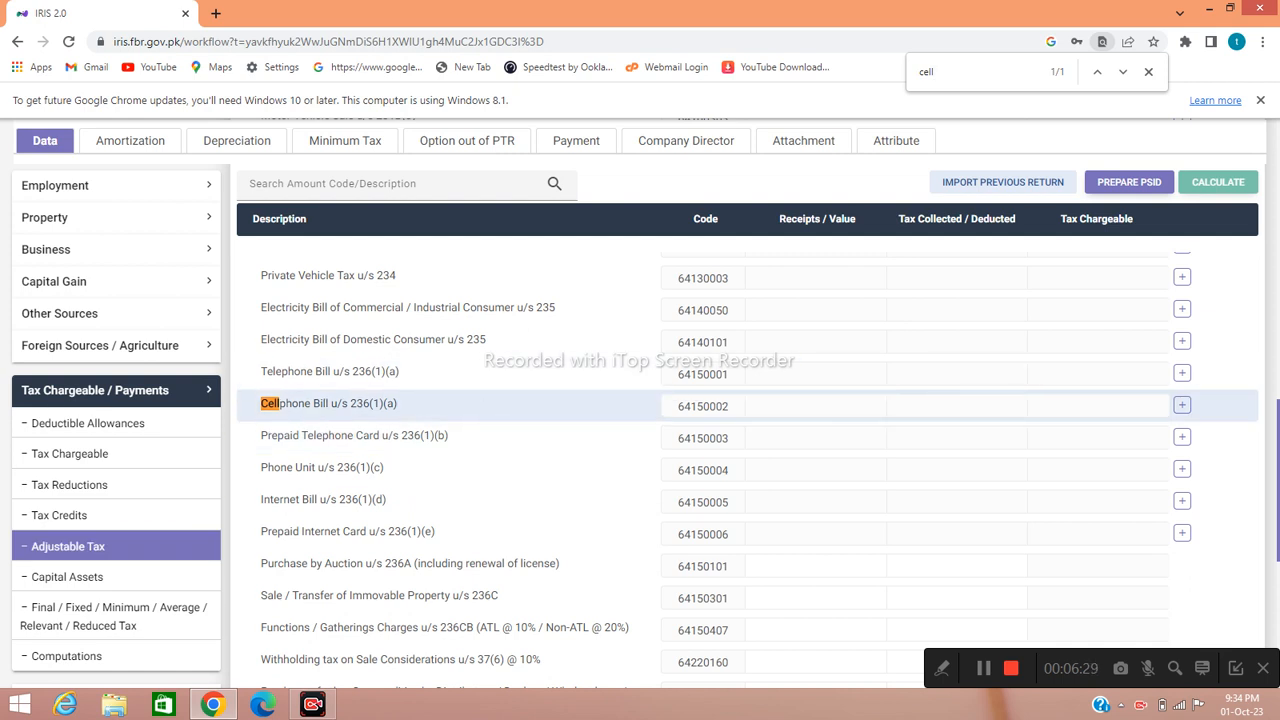
- Add a Cellphone Bill record with the subscriber's phone number and contents 'Ufone'
left_click(1181, 404)
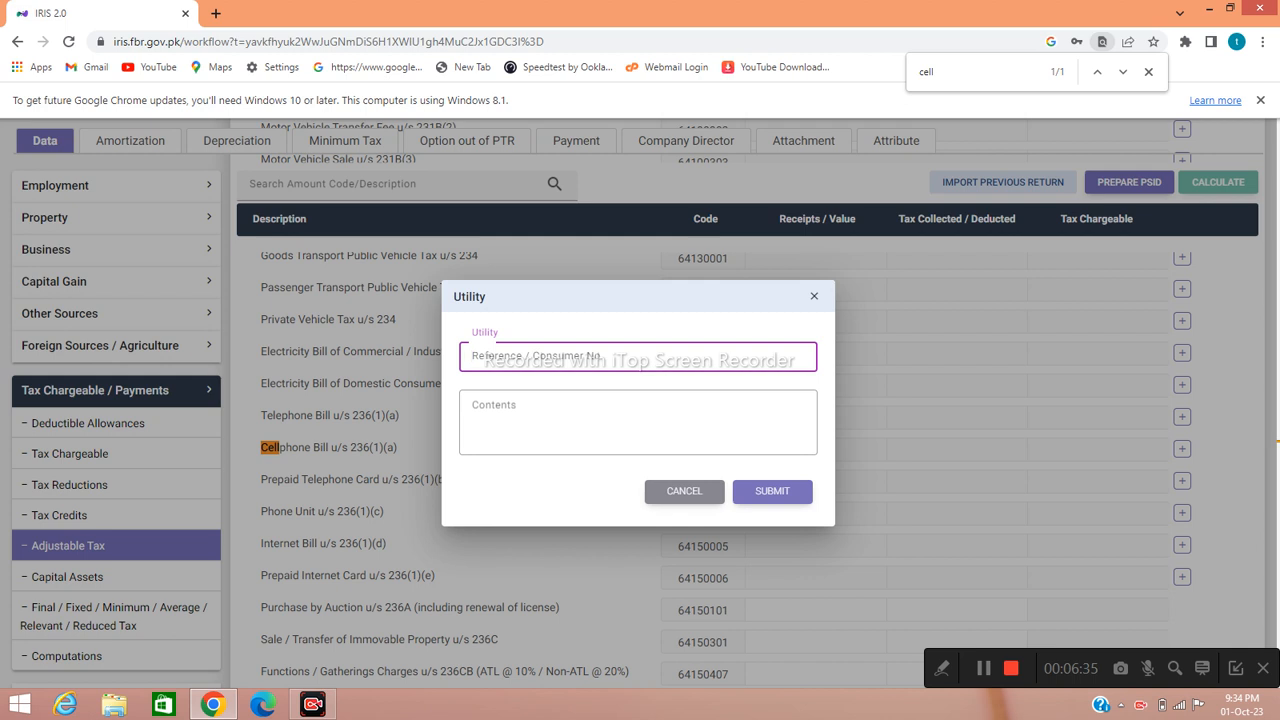
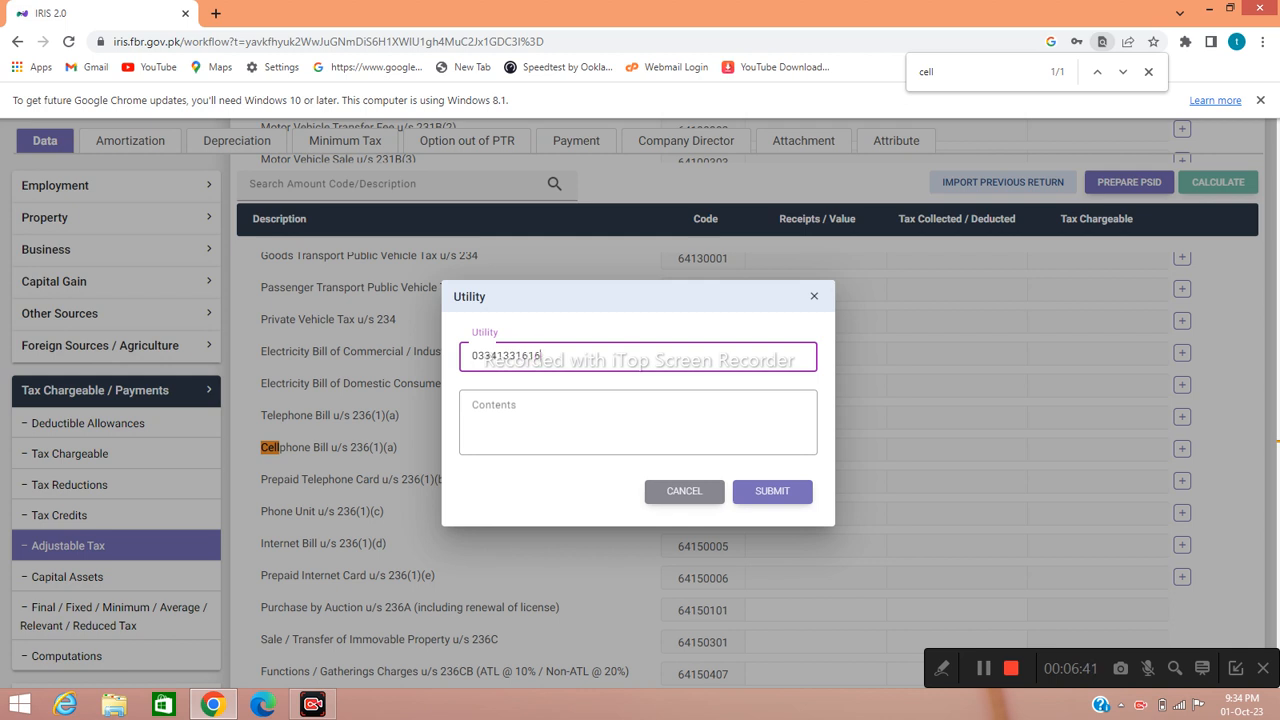
left_click(638, 421)
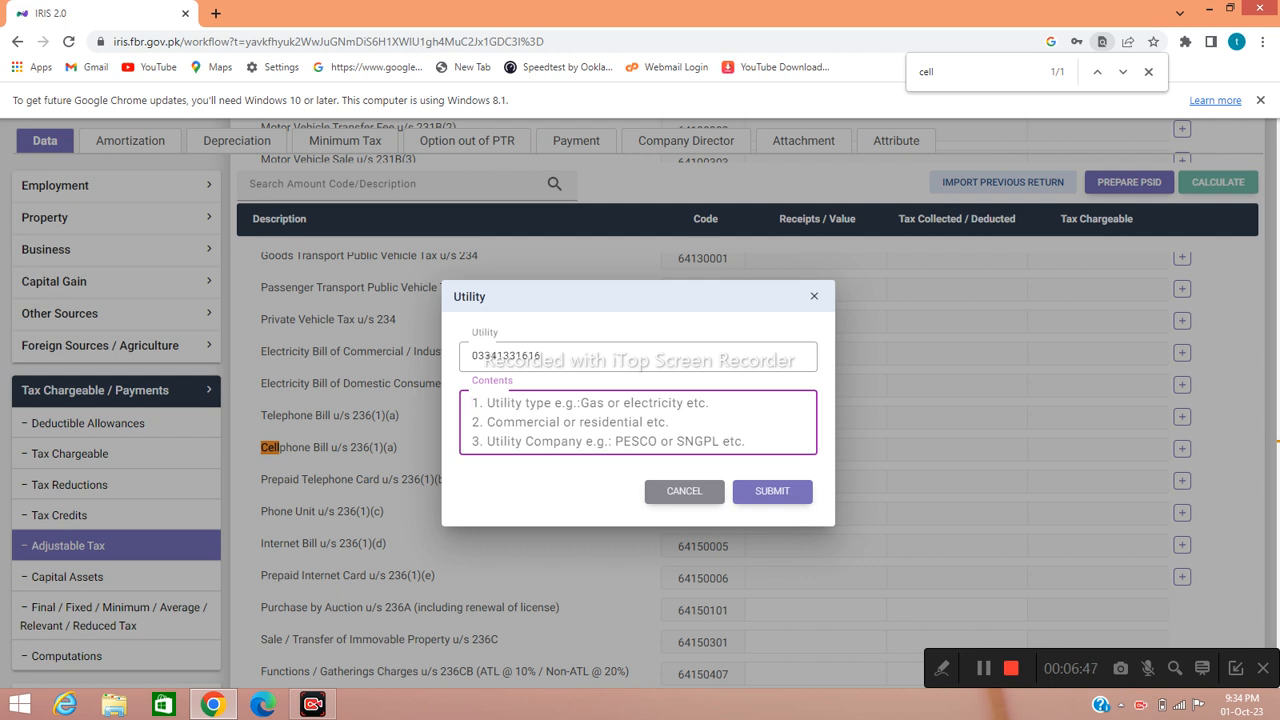
type("Ufone")
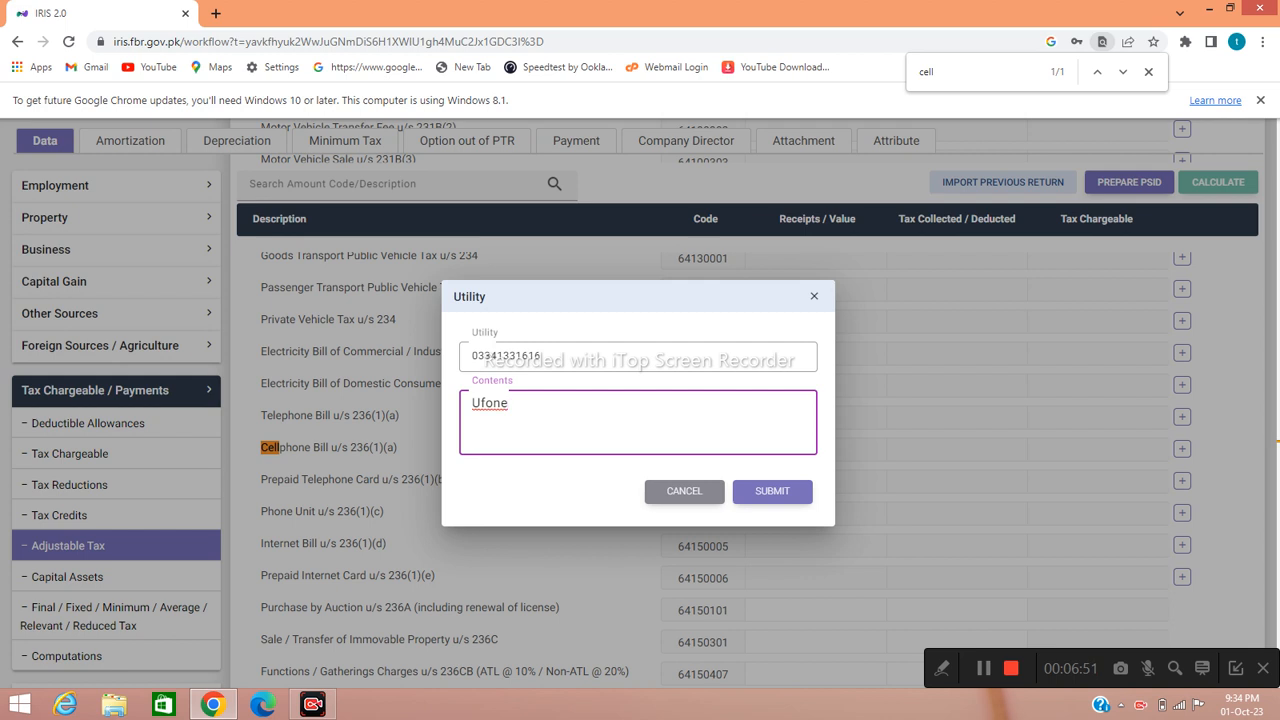
left_click(772, 491)
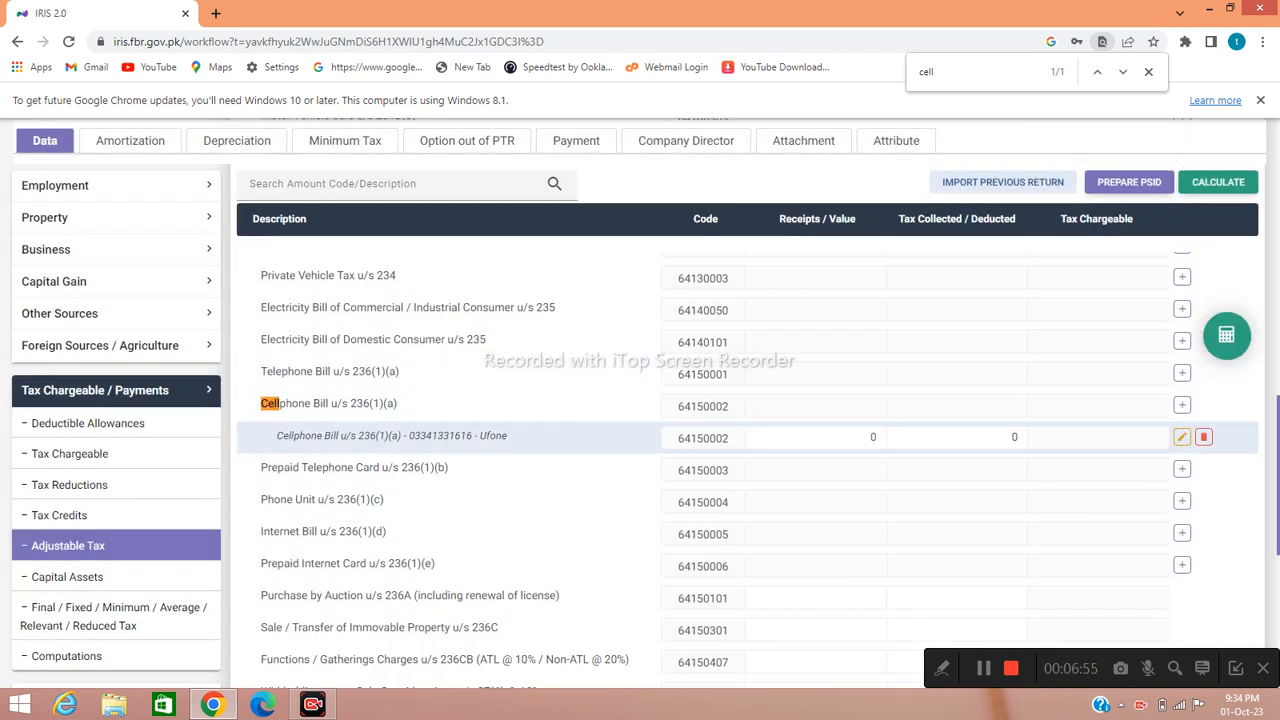
- Set tax deducted on the Ufone cellphone bill to 500 and recalculate
left_click(1010, 437)
key("Delete")
type("500")
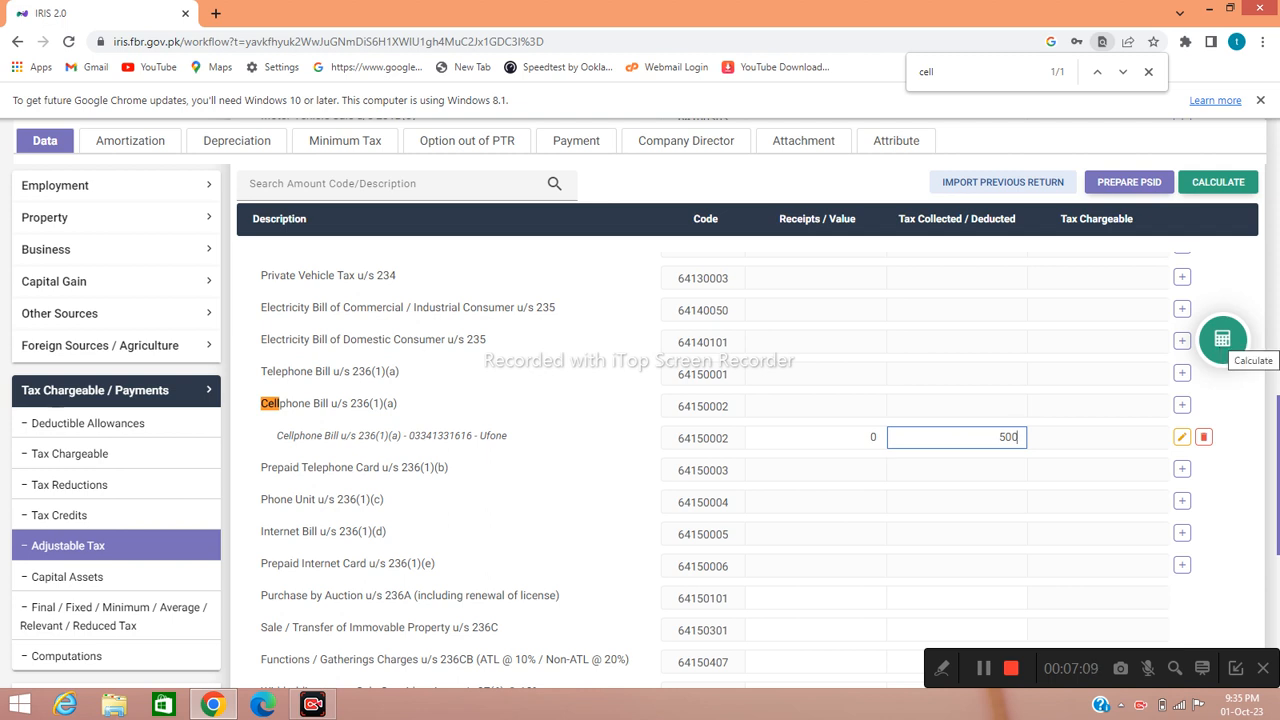
left_click(1222, 340)
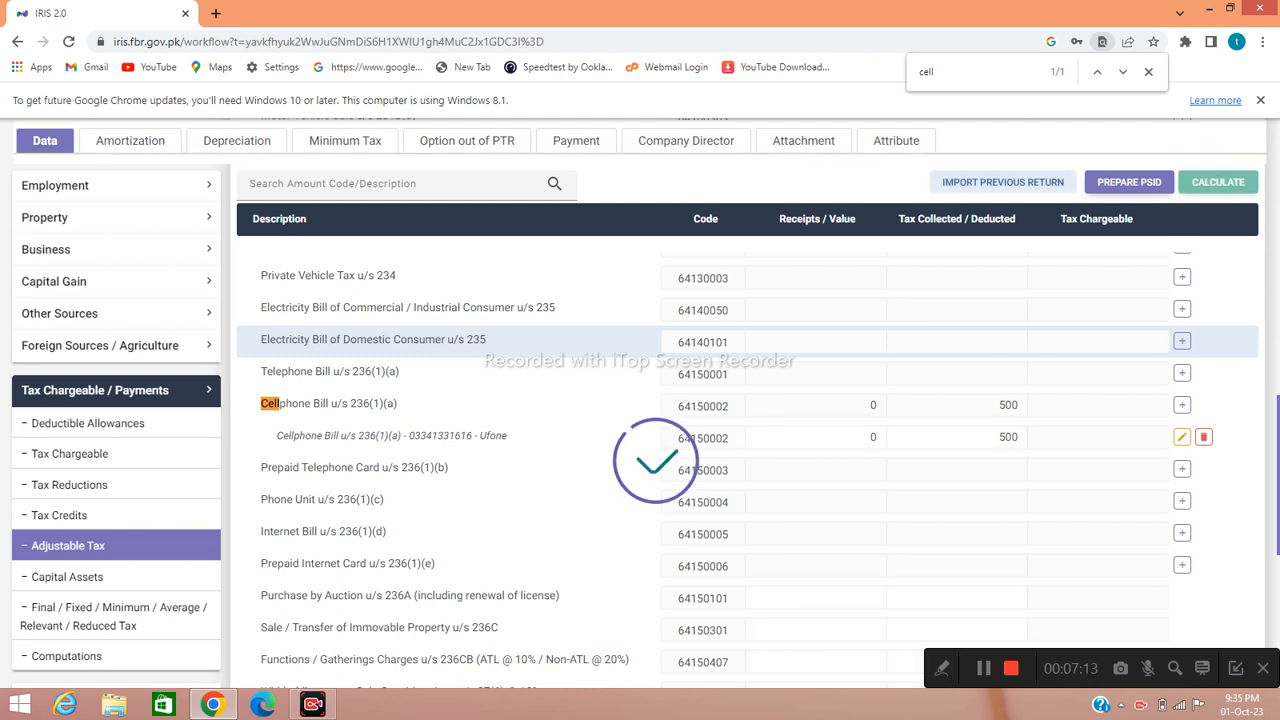
scroll(1222, 340, "down", 3)
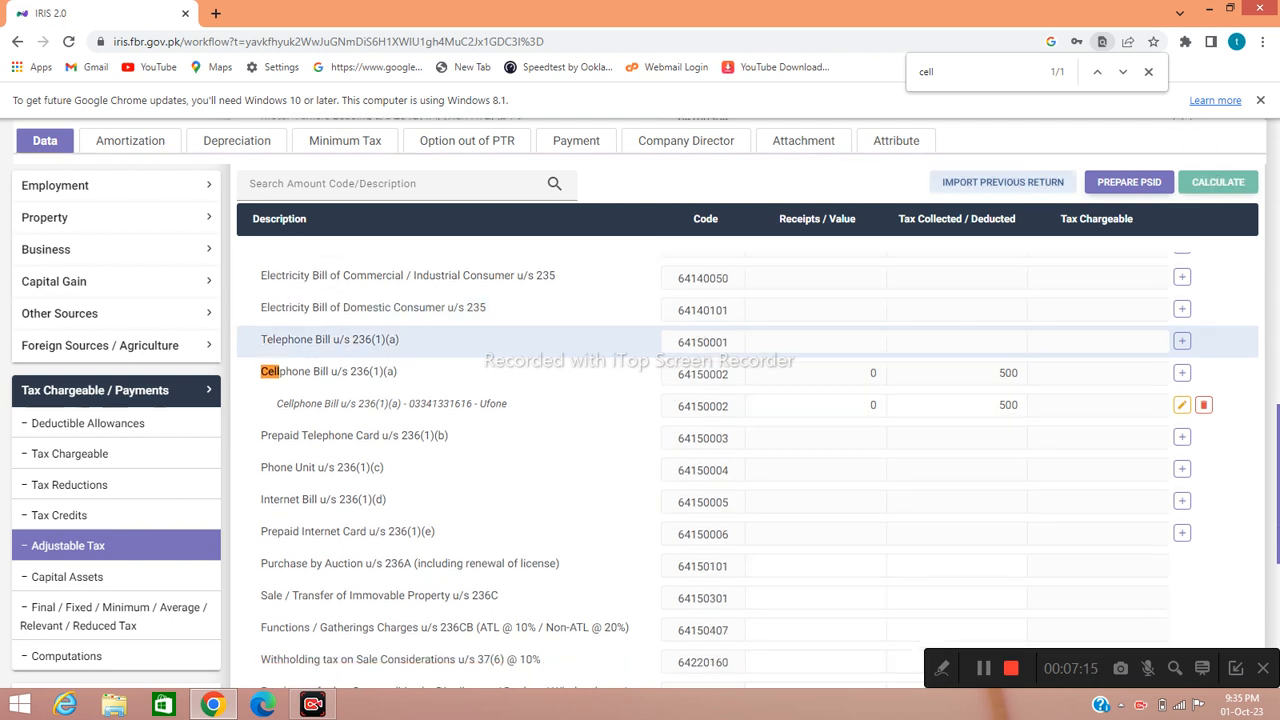
scroll(1222, 340, "down", 5)
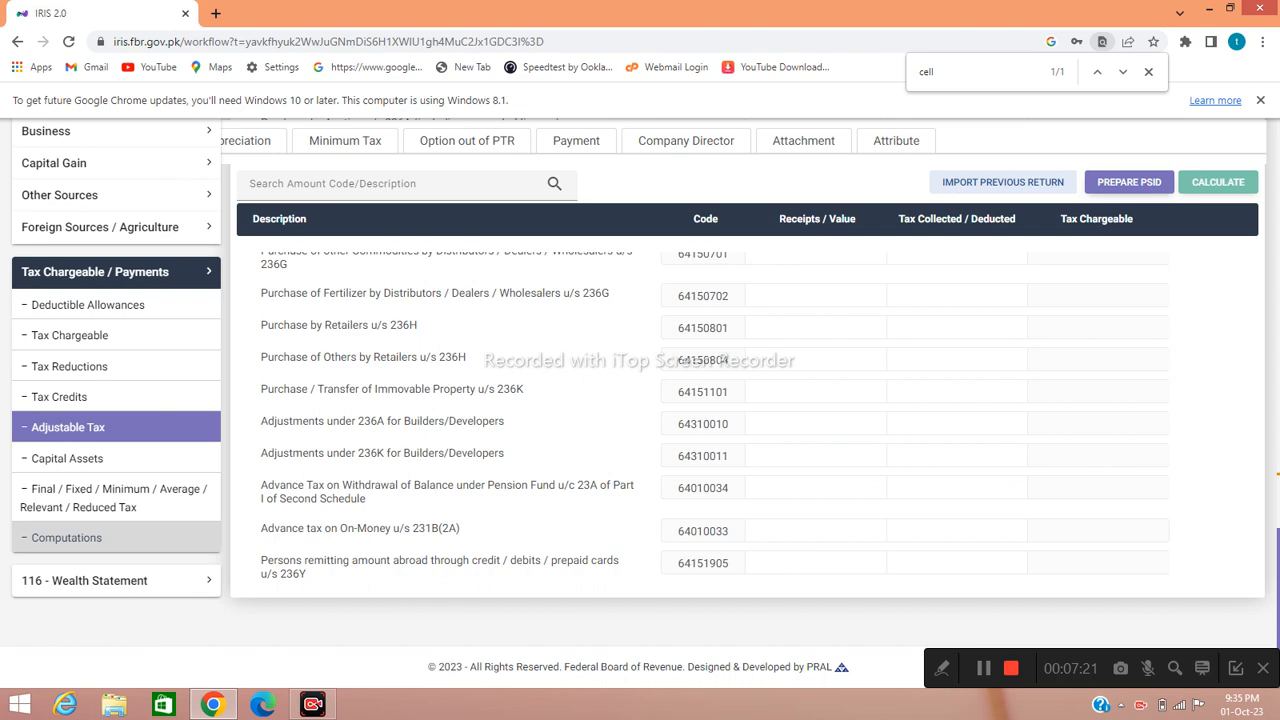
- Review Computations to confirm tax chargeable and Withholding Income Tax (9201) of 500
left_click(66, 537)
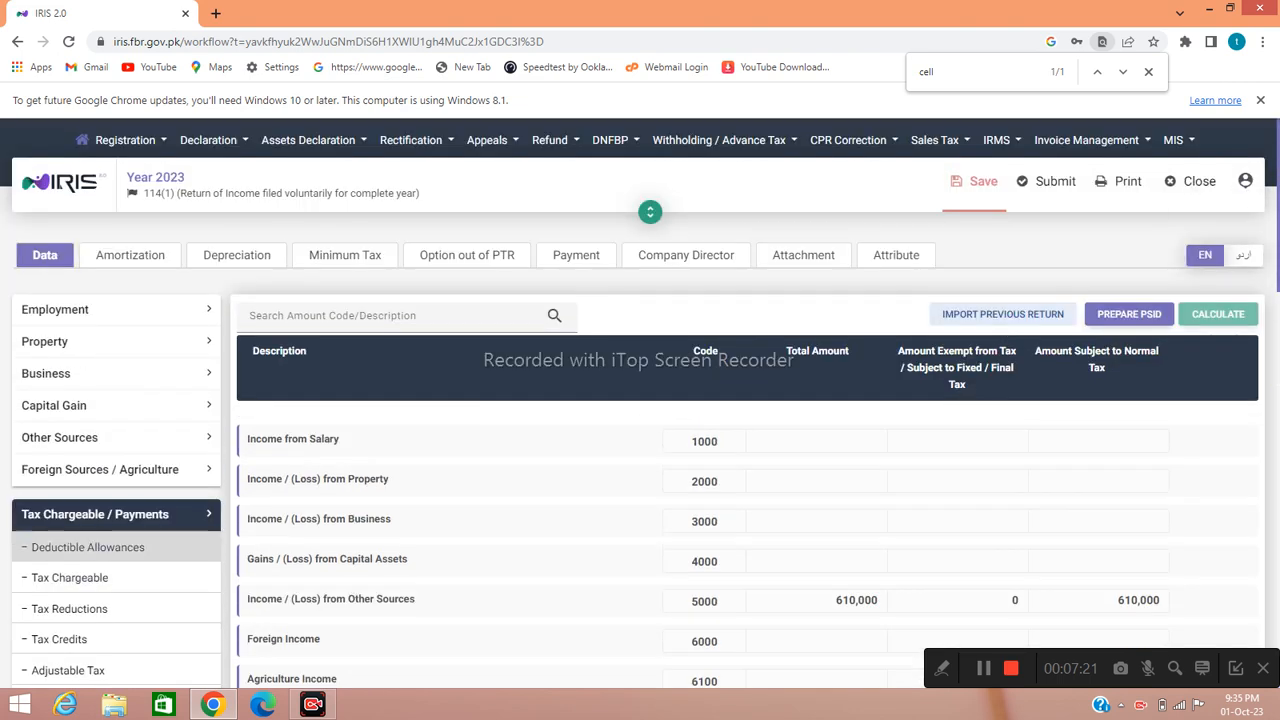
scroll(100, 546, "down", 5)
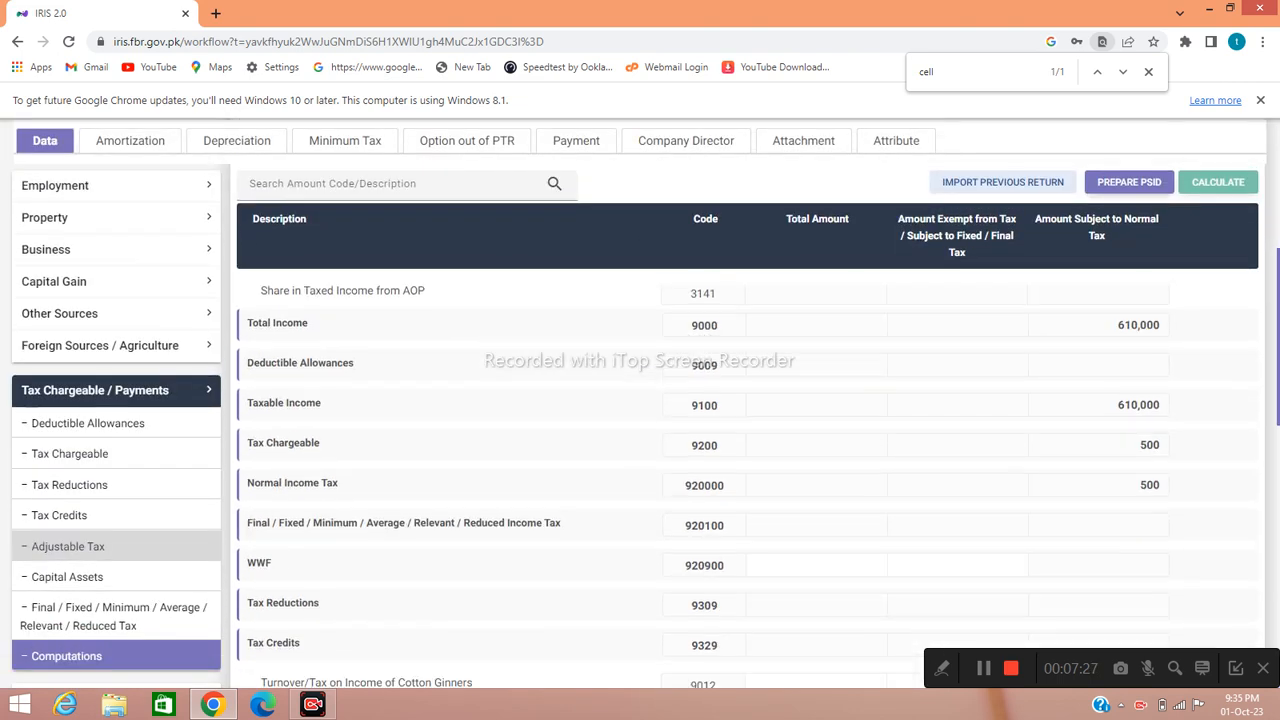
scroll(100, 546, "down", 4)
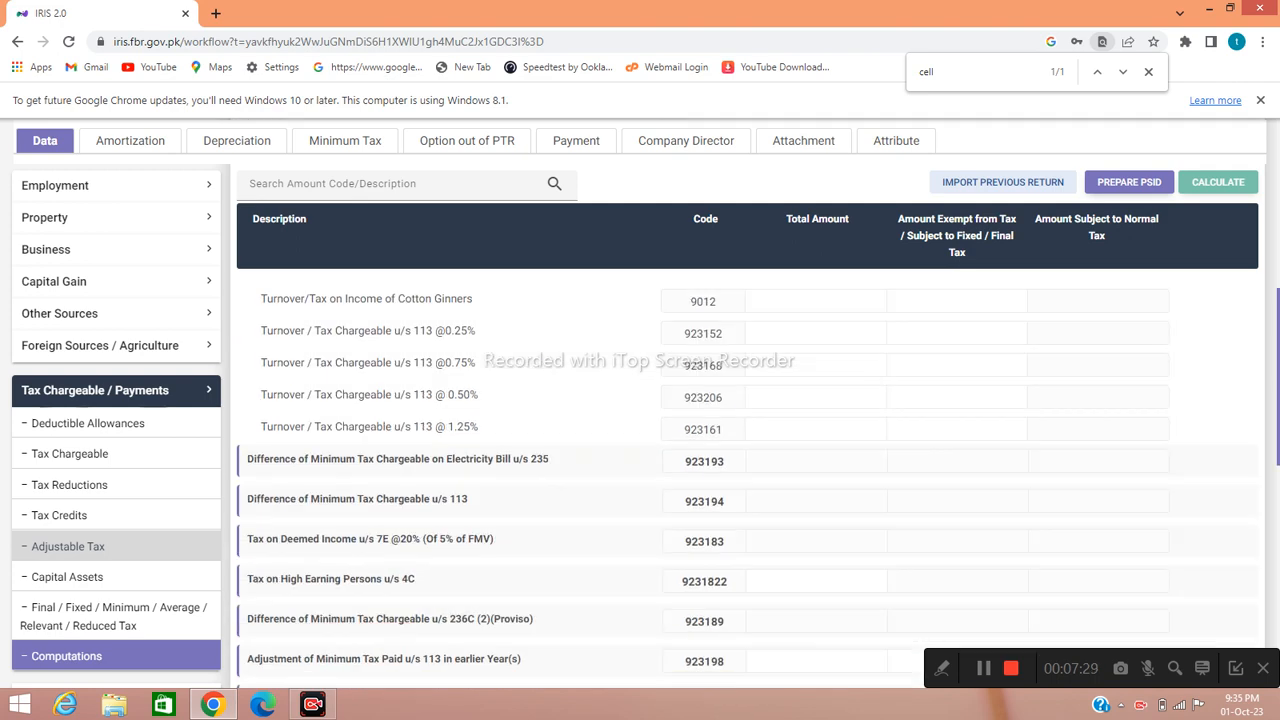
scroll(100, 546, "down", 5)
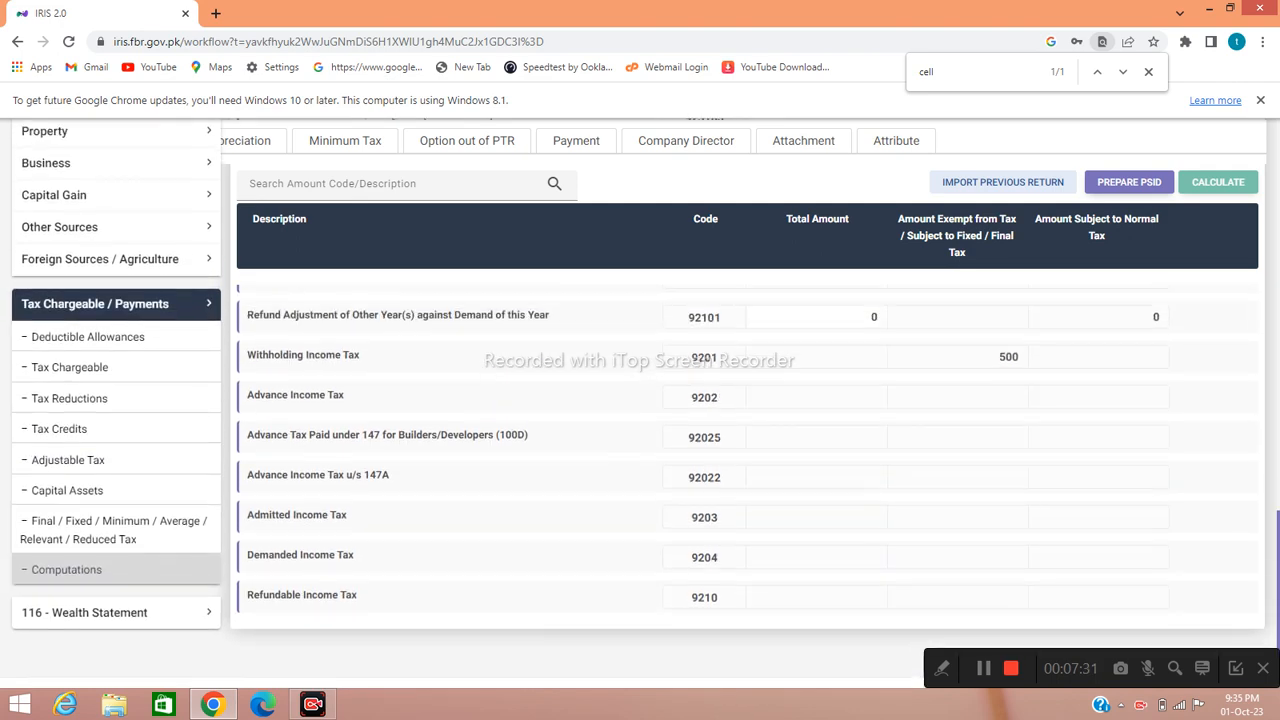
scroll(640, 400, "up", 1)
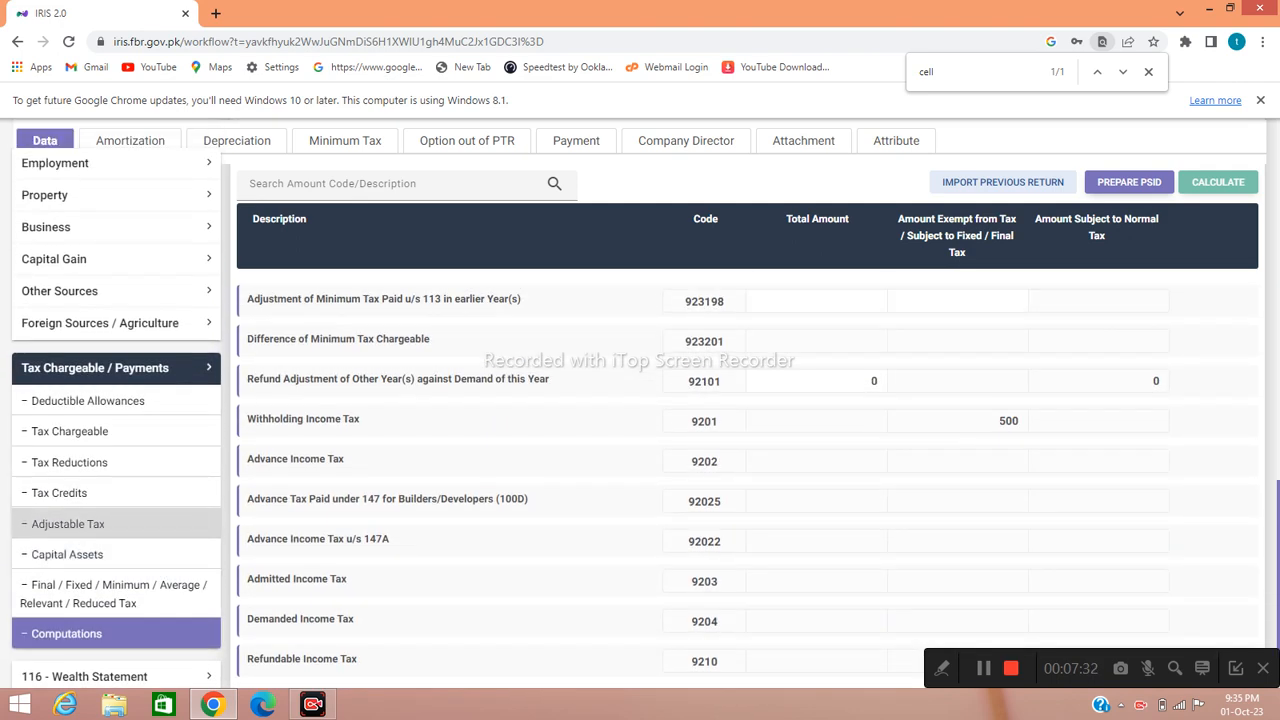
scroll(640, 400, "up", 1)
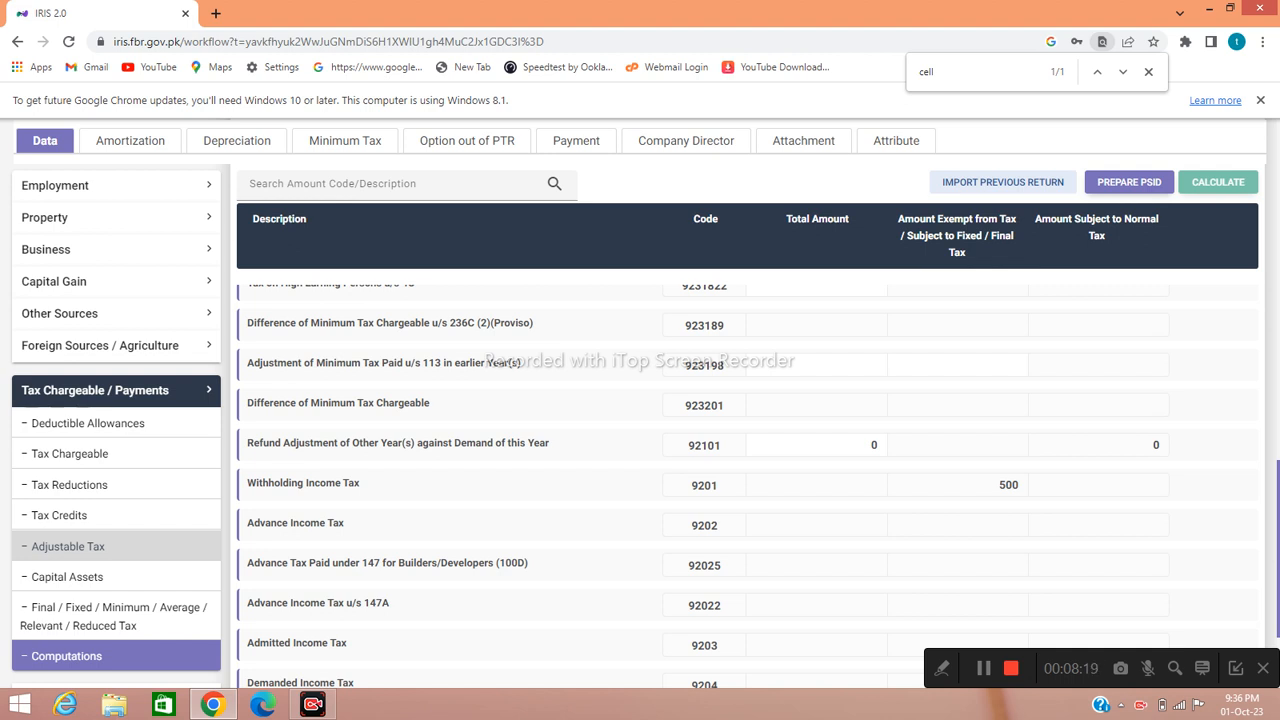
scroll(640, 420, "down", 3)
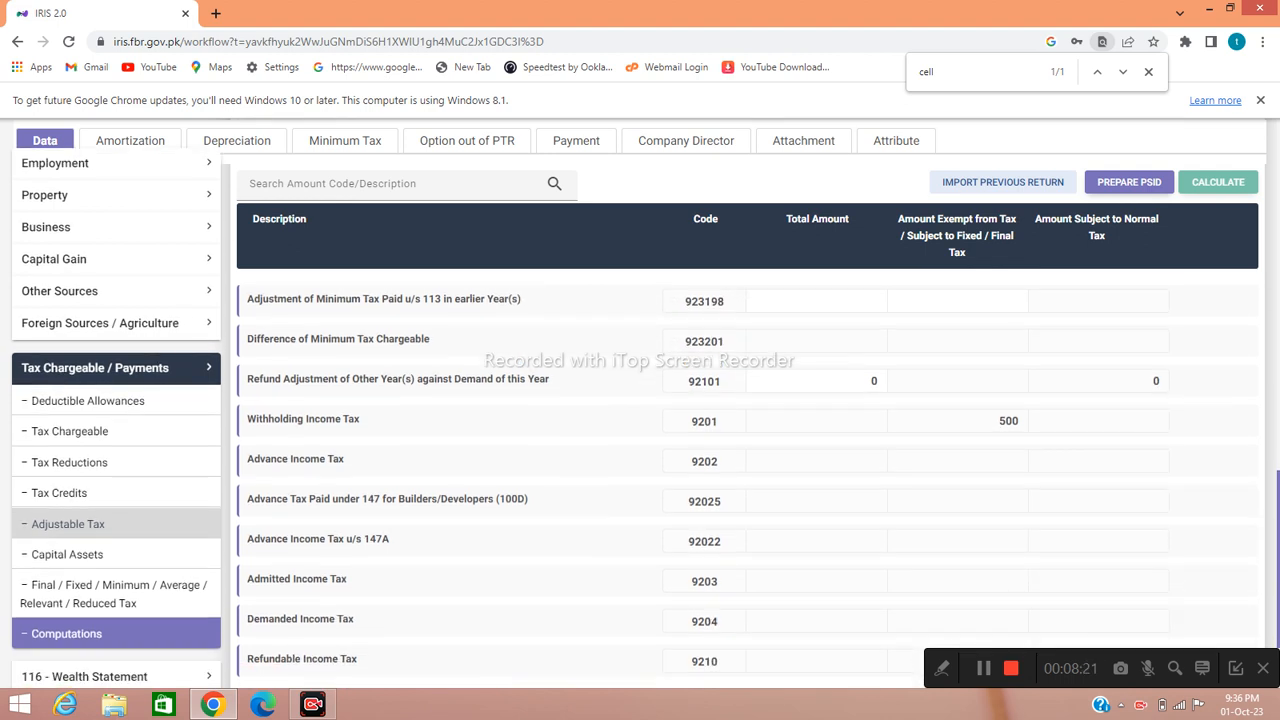
left_click(66, 537)
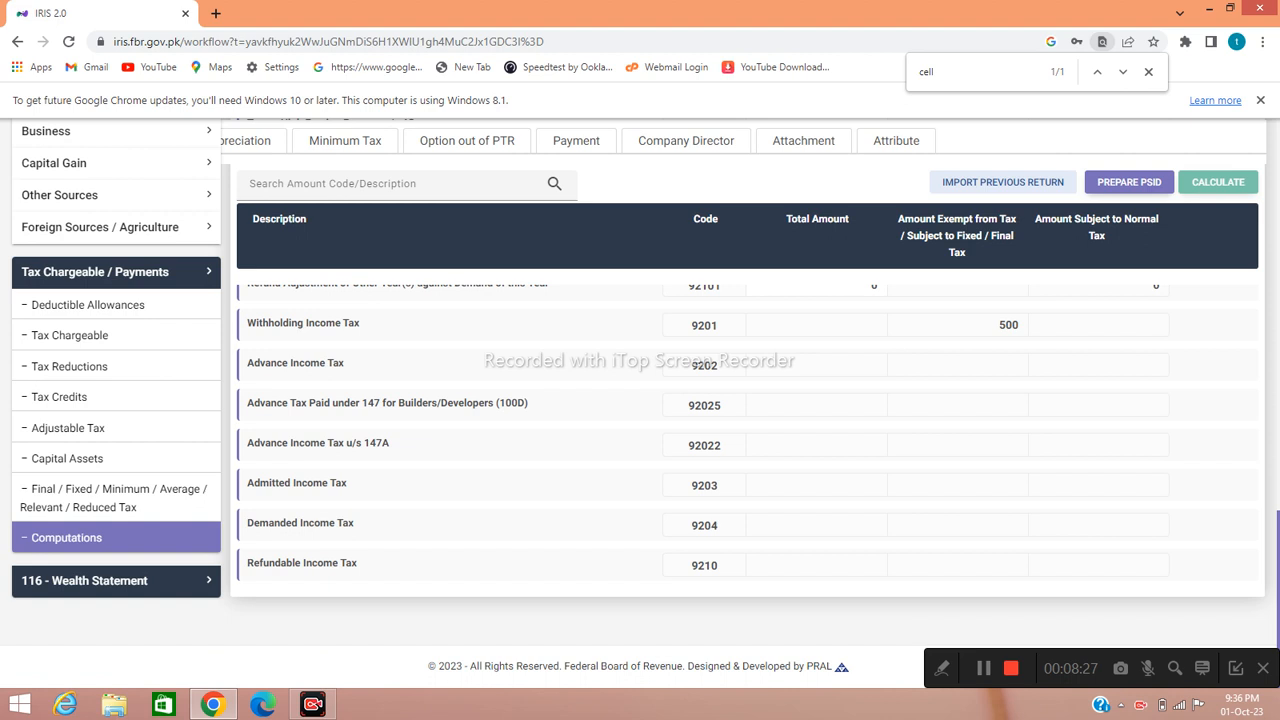
- Under 116 Wealth Statement Personal Expenses, enter 400,000 for other household expenses (7087)
left_click(84, 580)
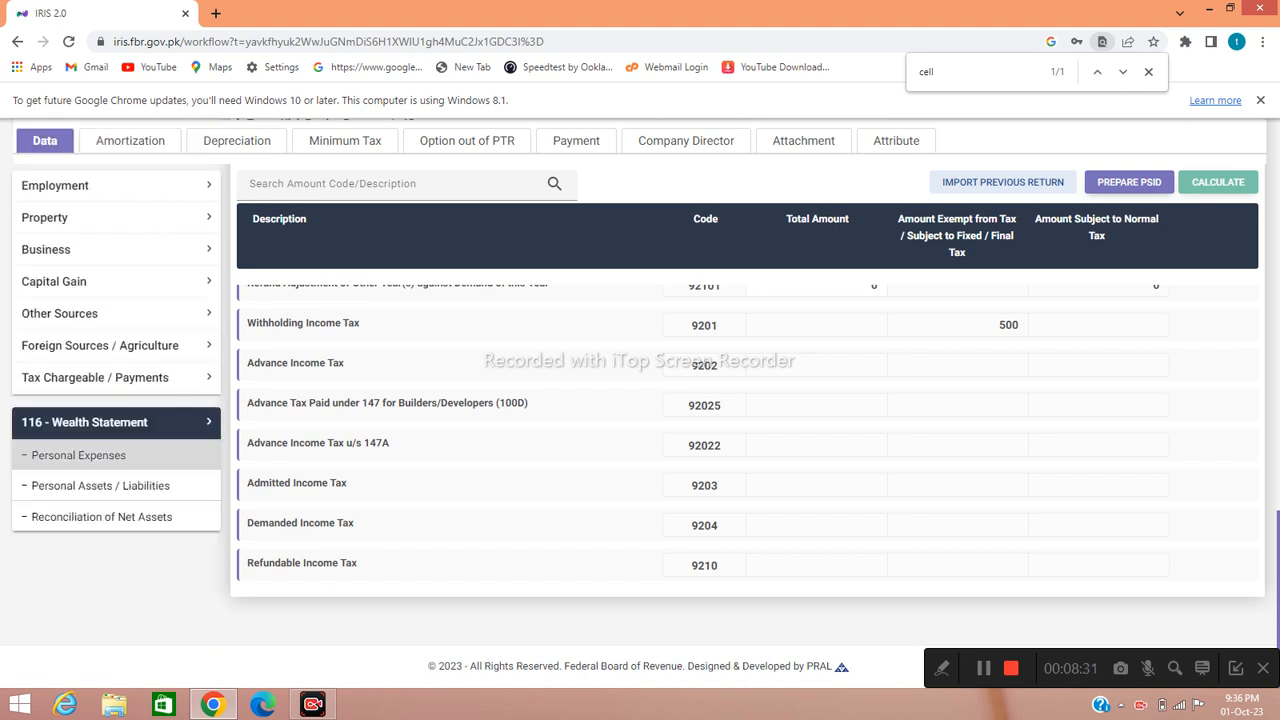
left_click(78, 458)
scroll(745, 420, "down", 4)
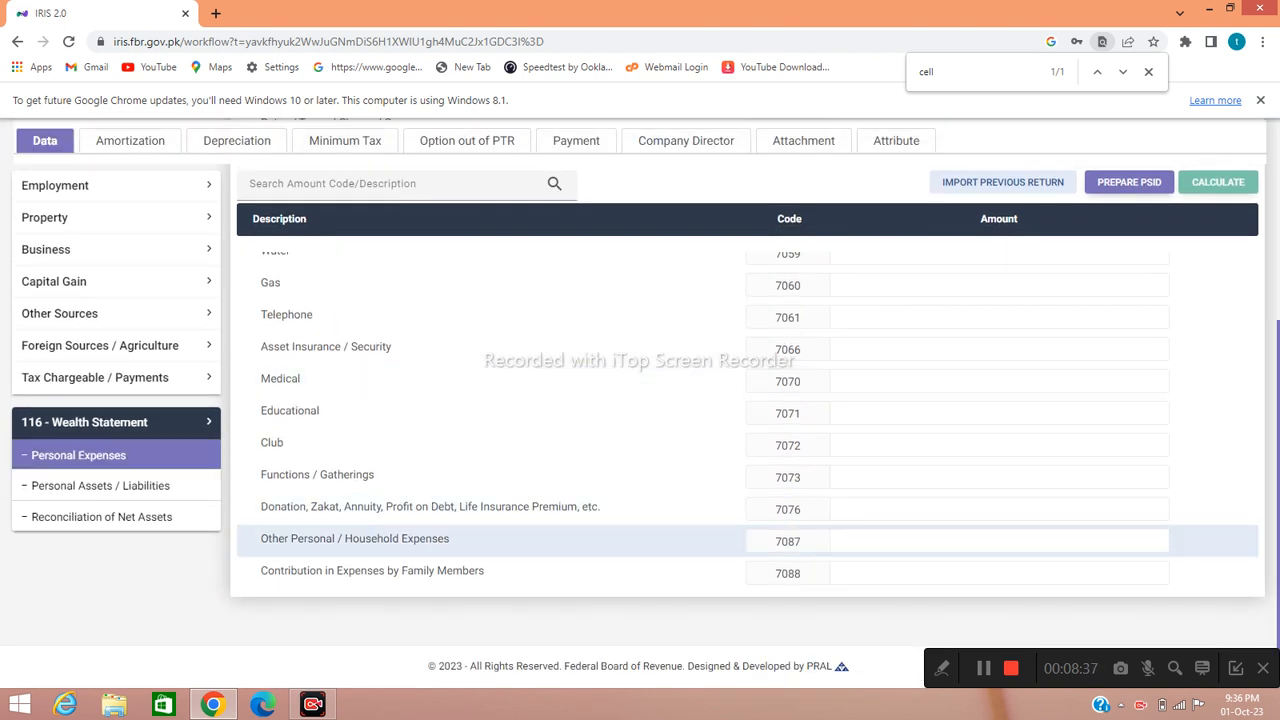
left_click(998, 541)
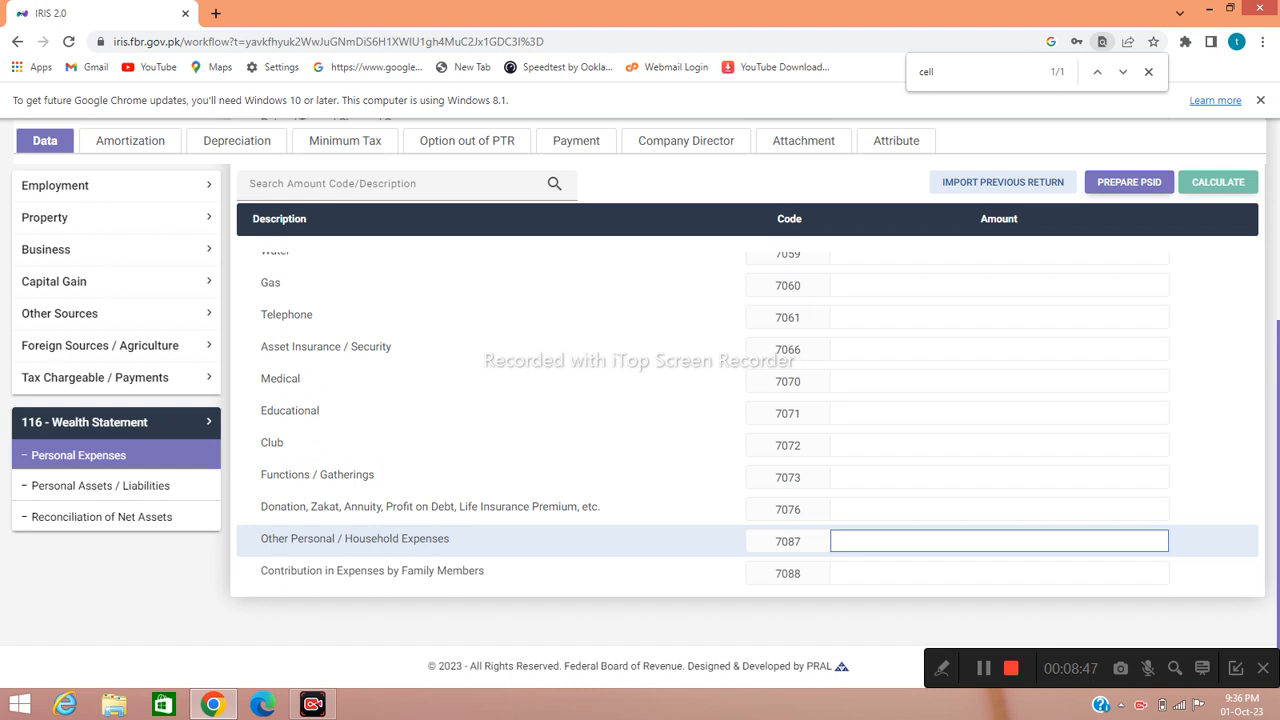
type("4000000")
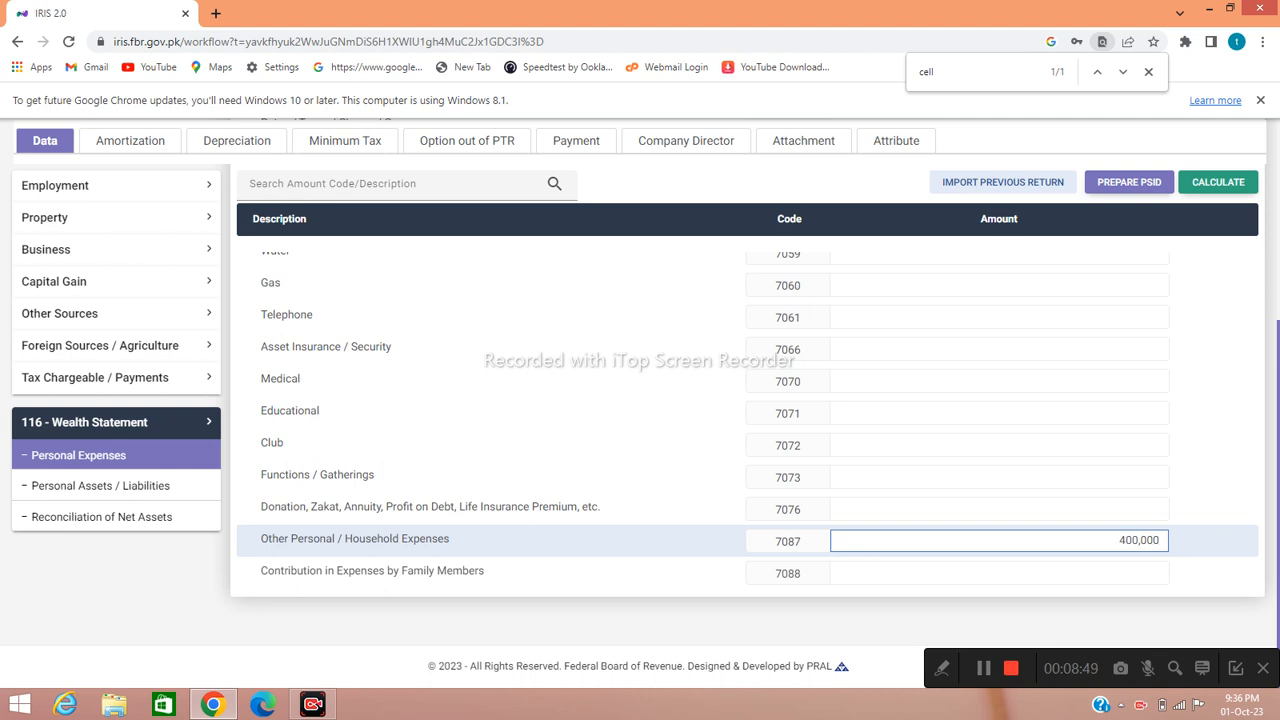
left_click(999, 572)
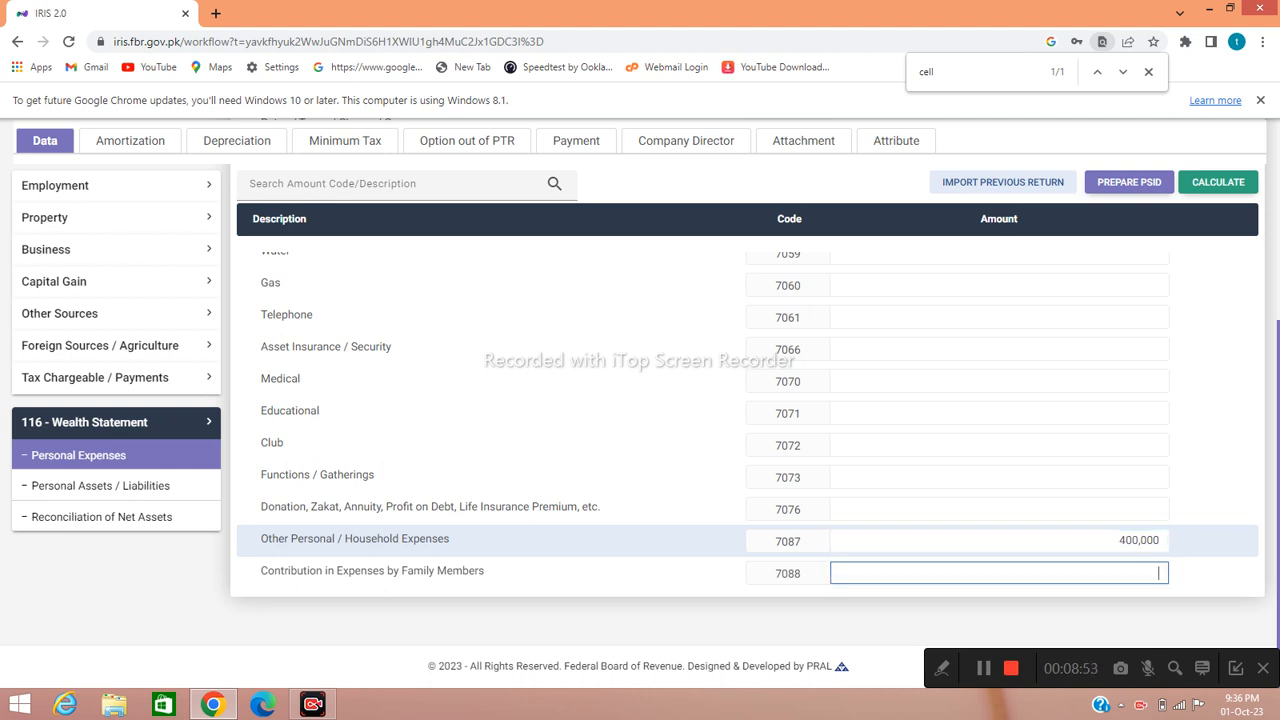
scroll(640, 450, "up", 5)
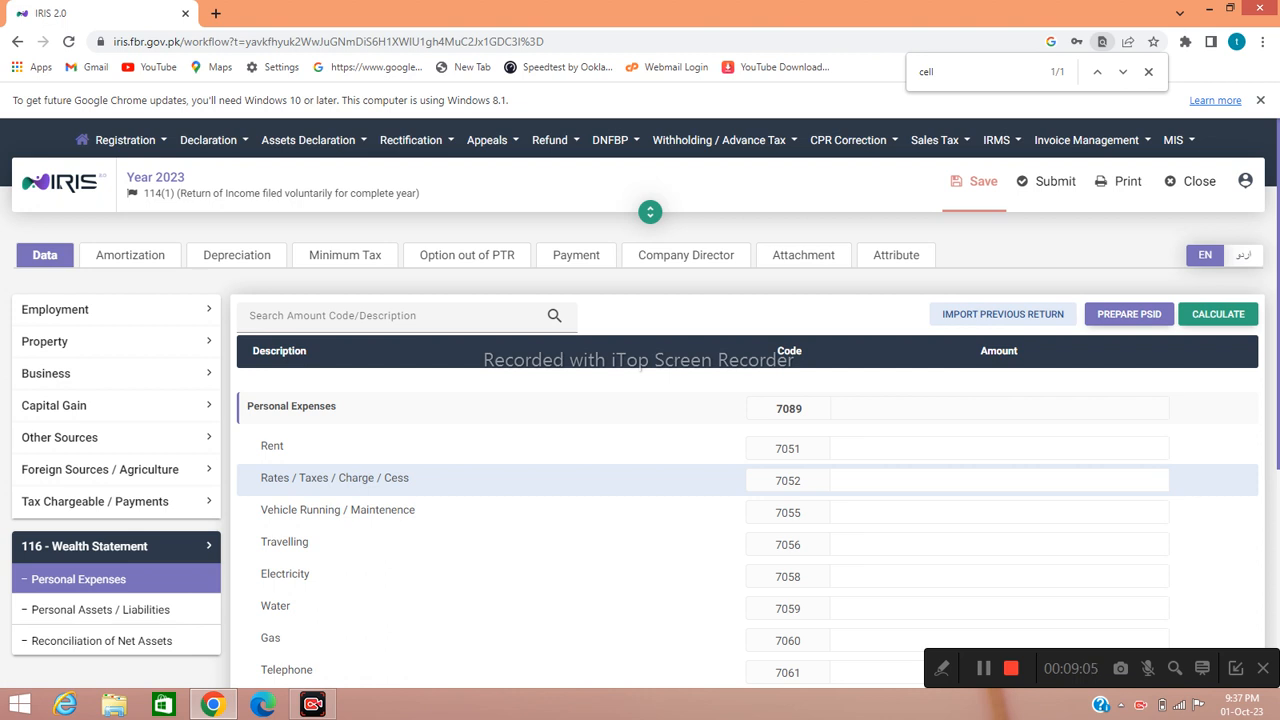
- Enter 500 for rates and taxes (7052), totalling 400,500, then show Personal Assets / Liabilities
left_click(1158, 479)
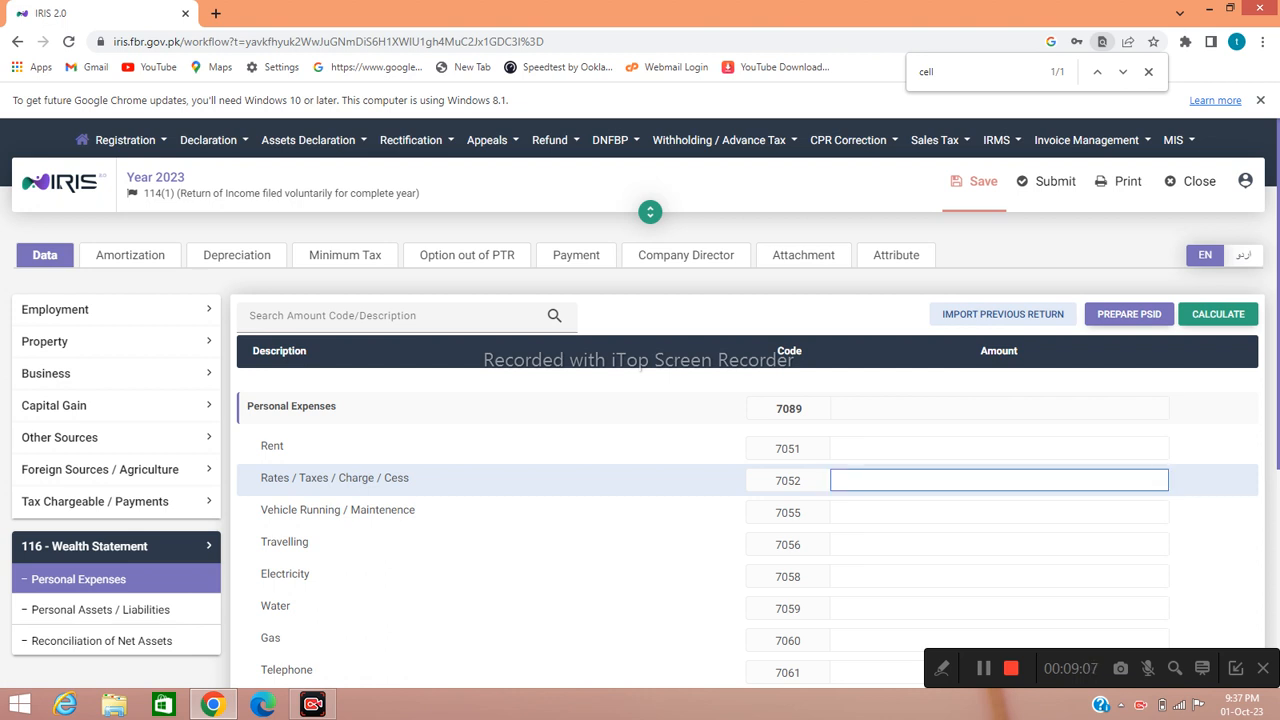
type("500")
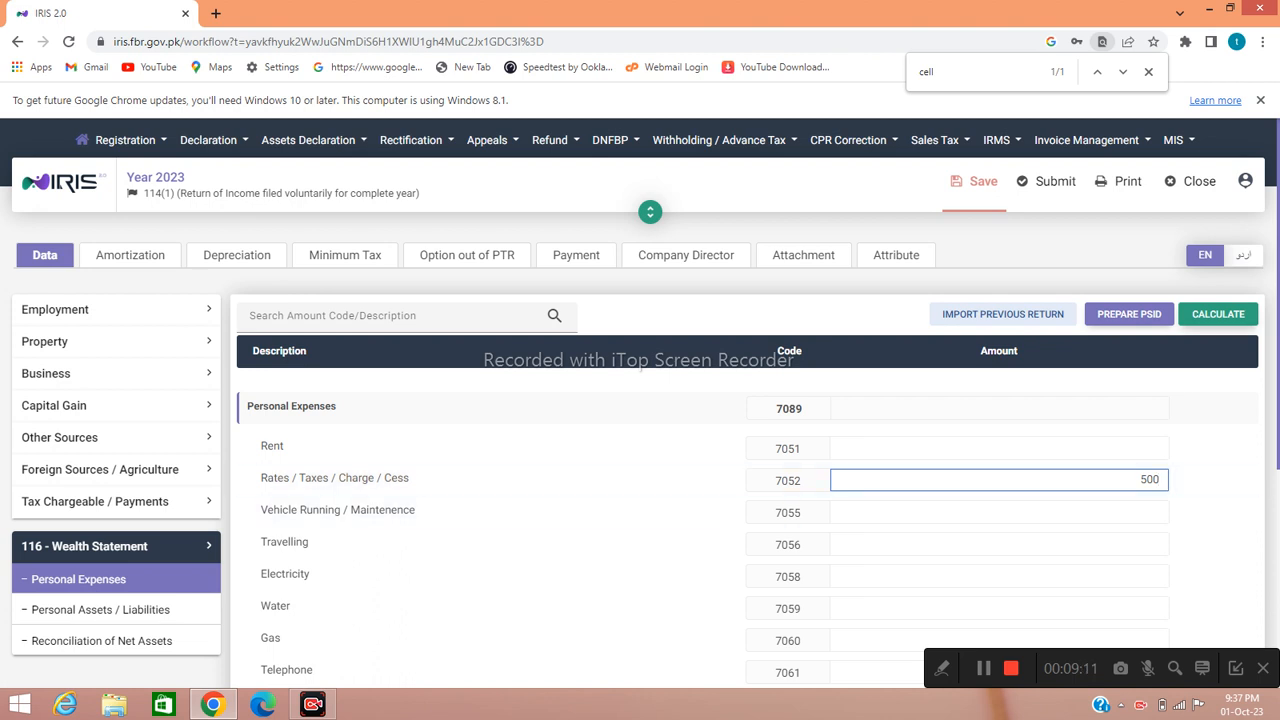
key("Return")
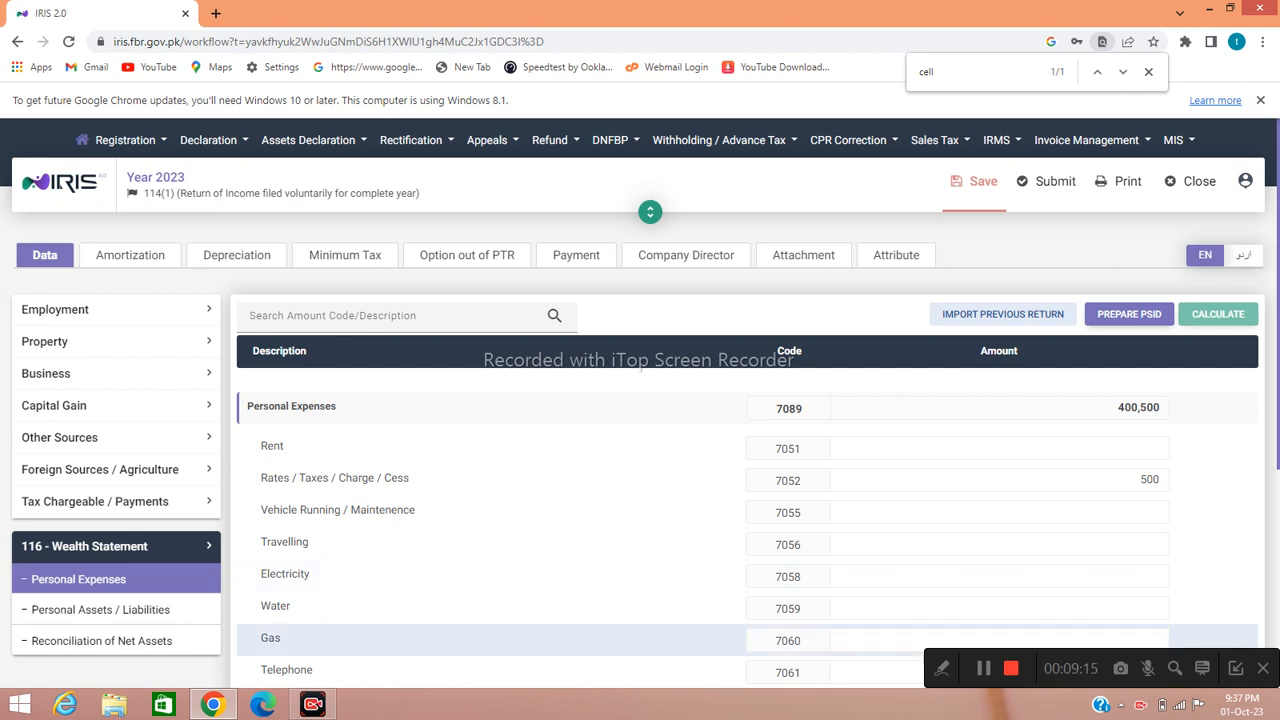
left_click(100, 610)
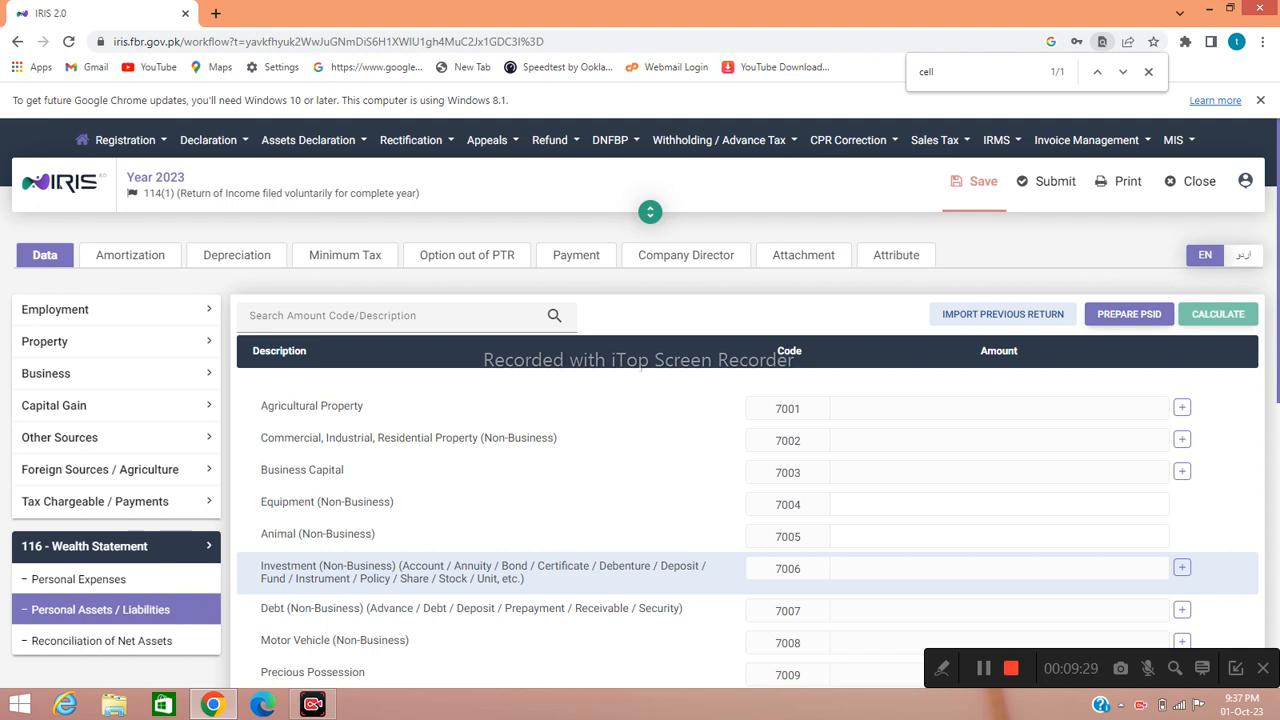
- Add an Investment (Non-Business) 7006 entry with the account number and contents 'Meezan bank'
left_click(1182, 568)
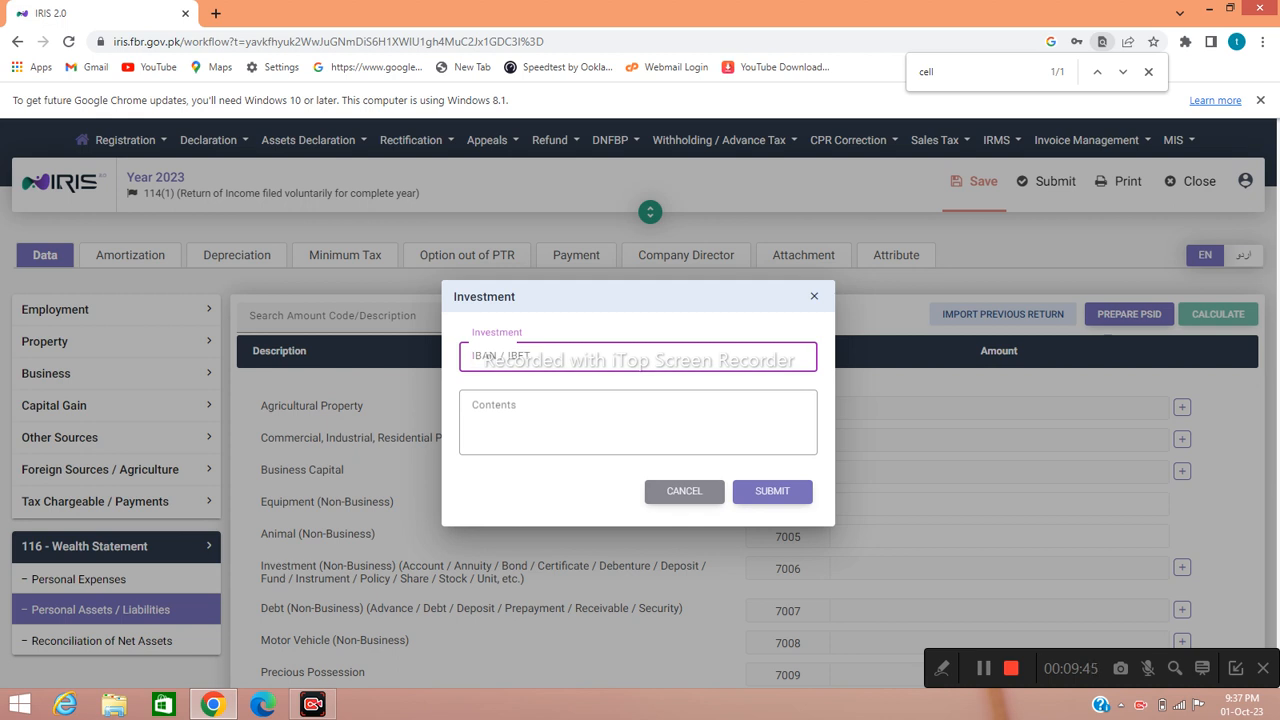
left_click(638, 421)
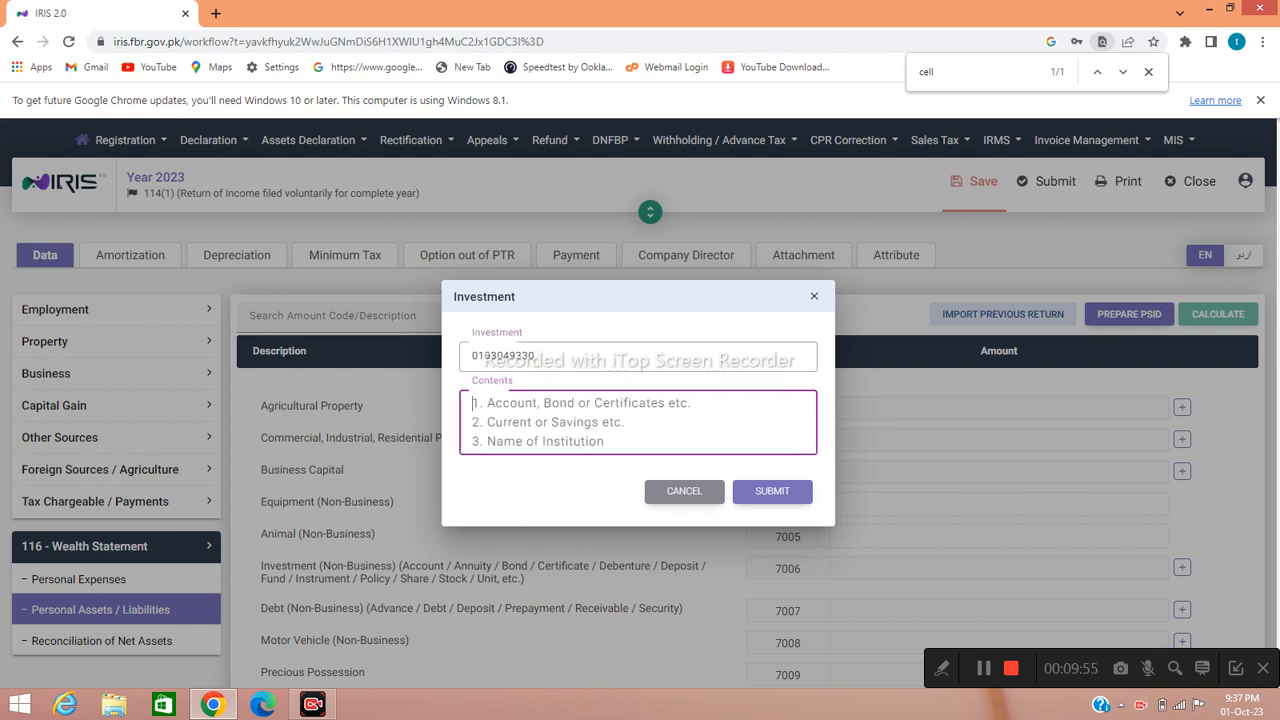
type("M")
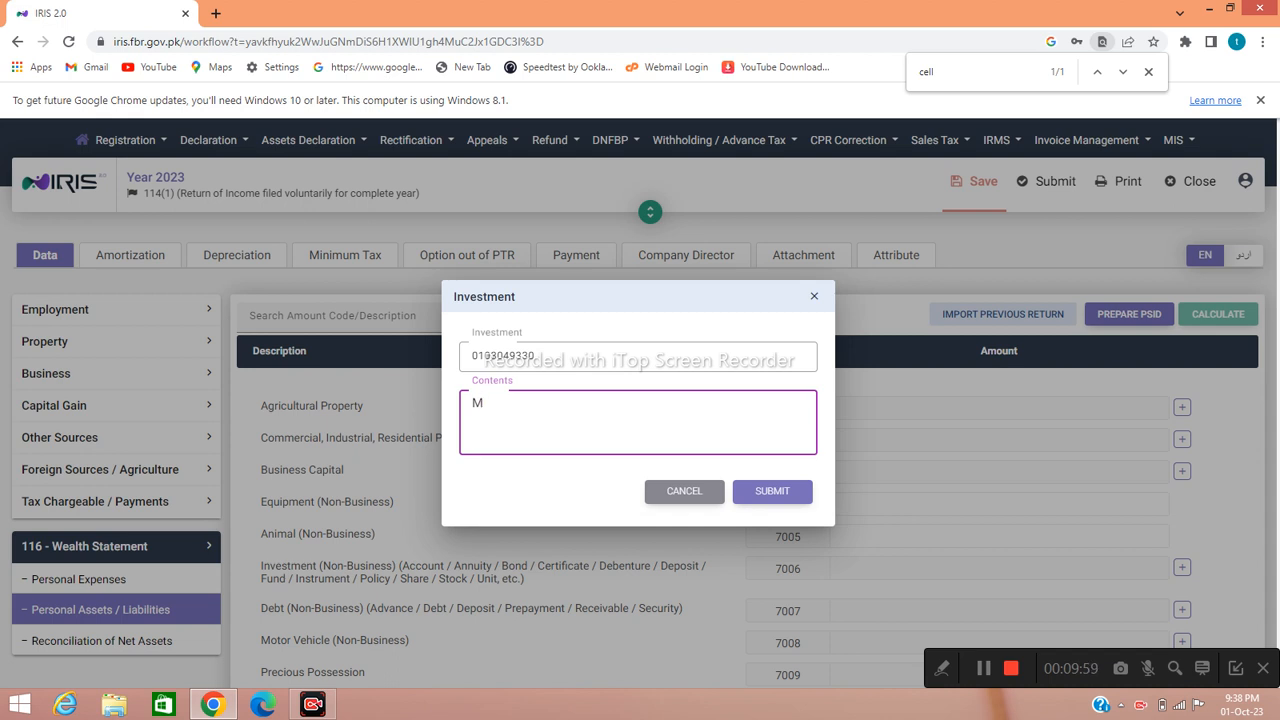
type("eezan bank")
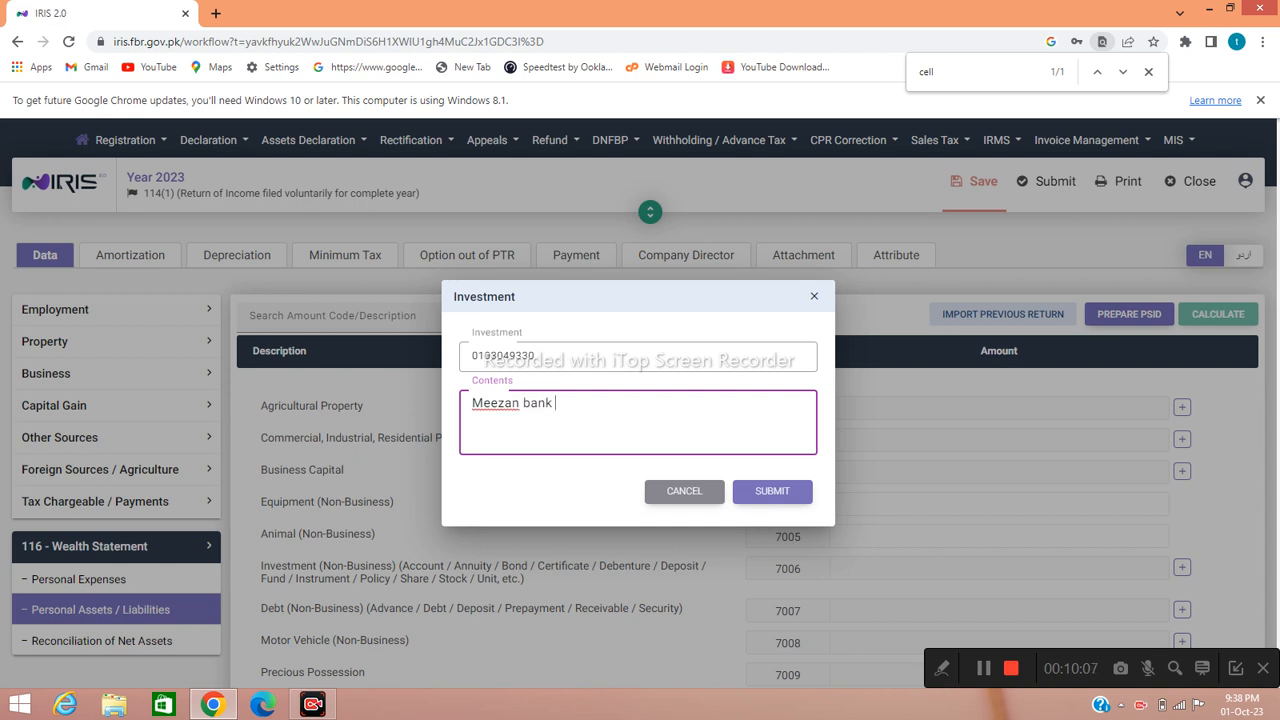
left_click(772, 491)
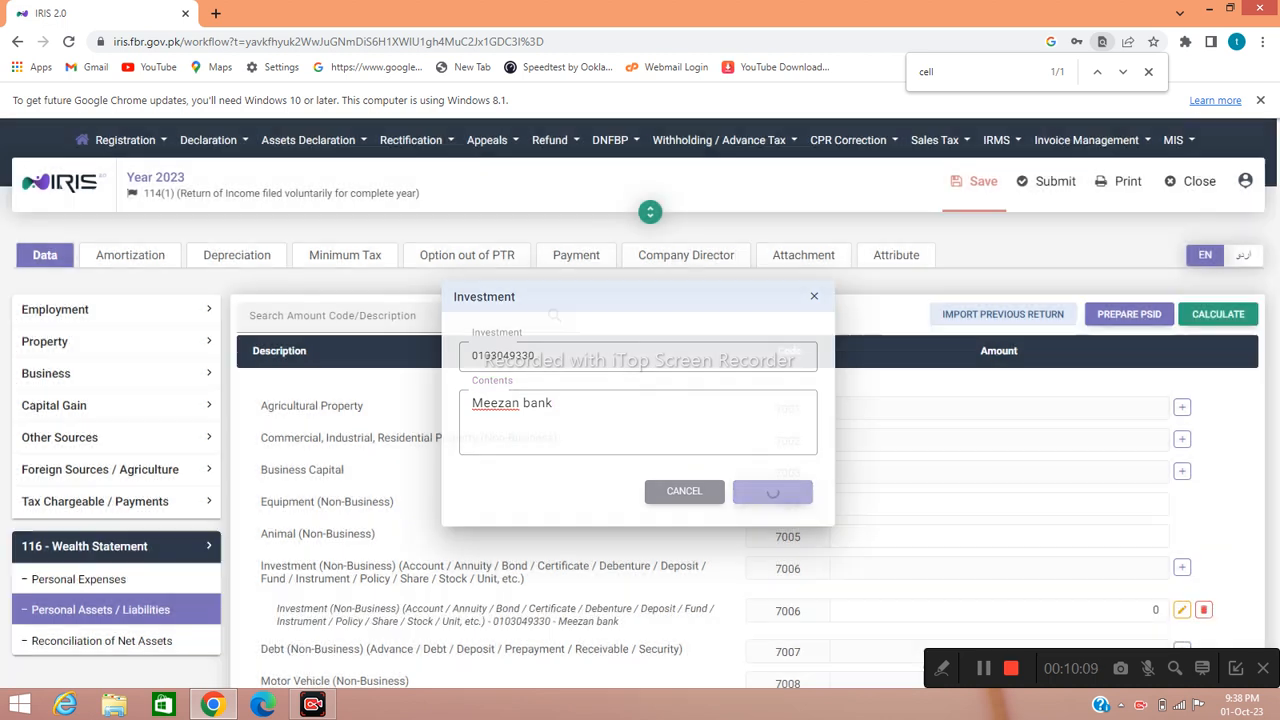
- Replace the 0 in the Meezan bank (7006) amount with 50,000
left_click(1040, 610)
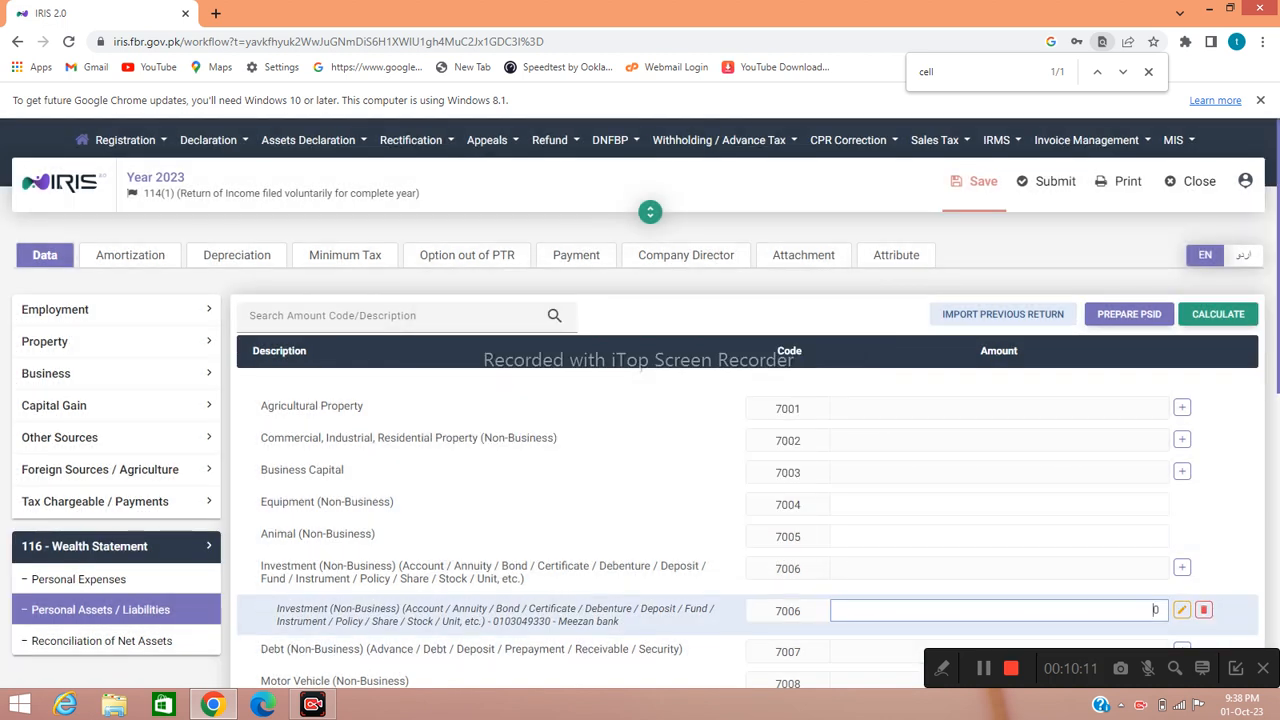
key("BackSpace")
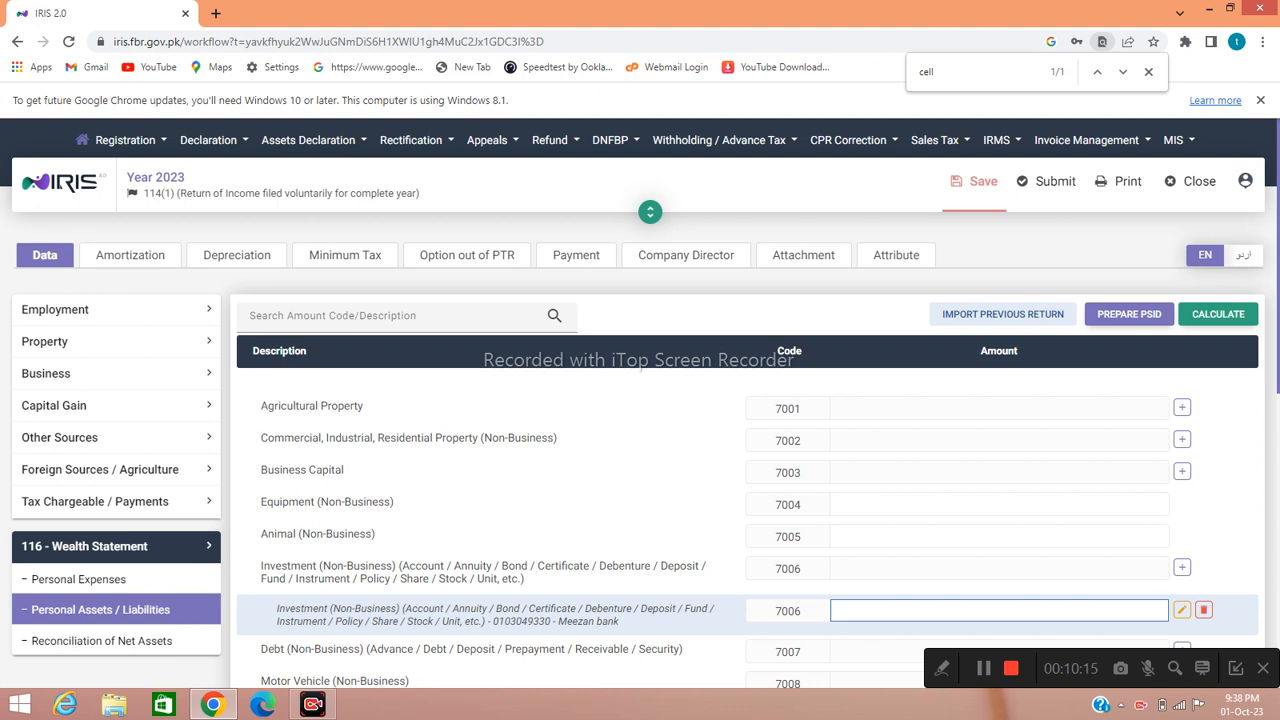
type("50,000")
key("Tab")
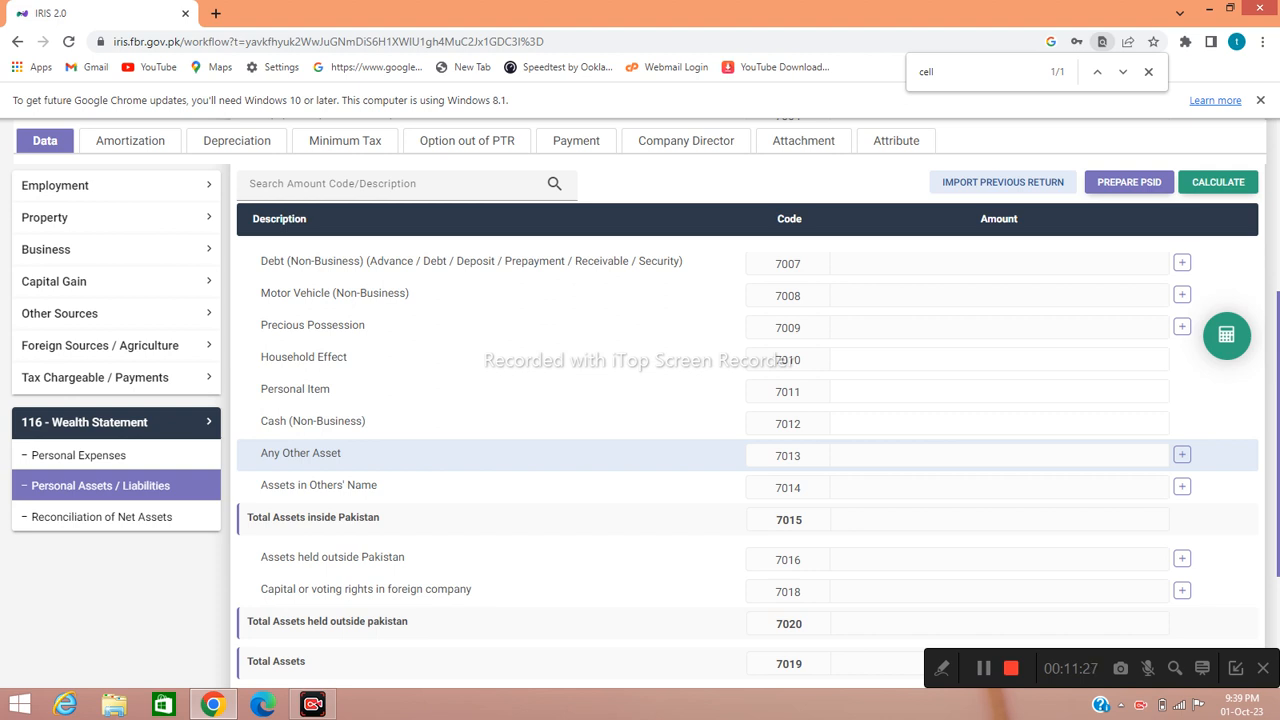
- Add a new Any Other Asset (7013) entry described as 'Behbood Certificate'
left_click(1182, 455)
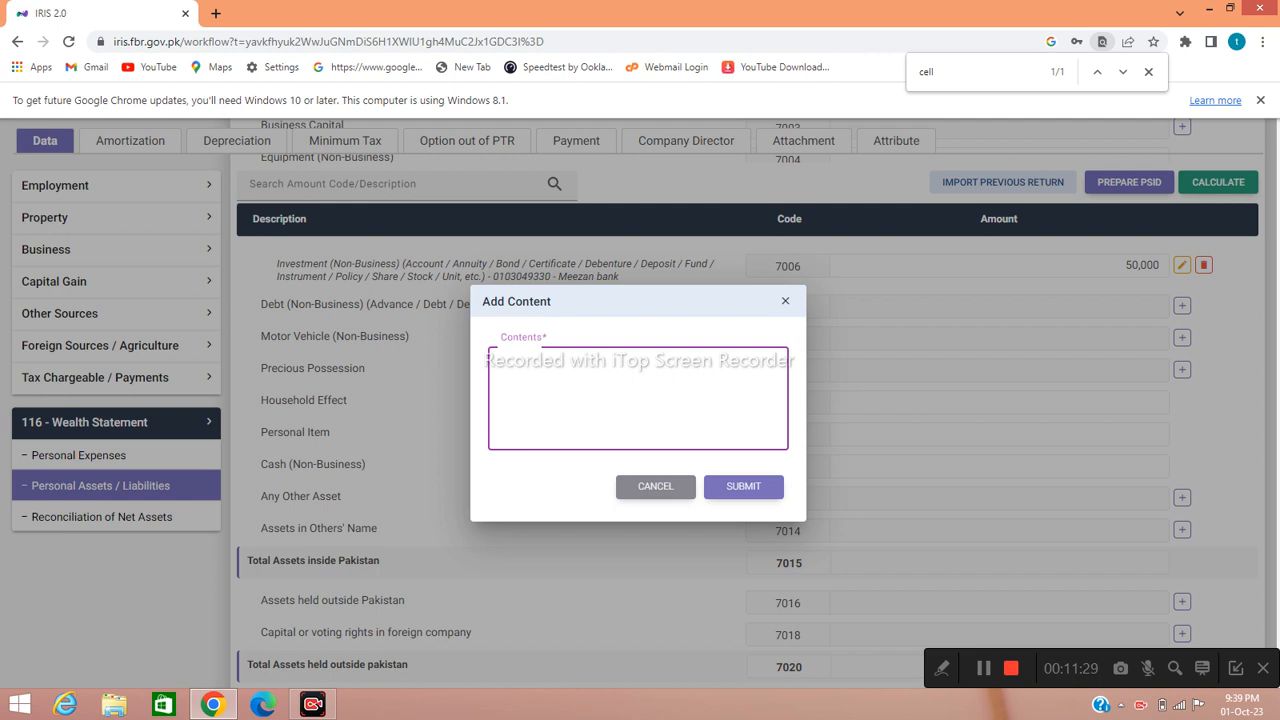
type("Behbood Certifi")
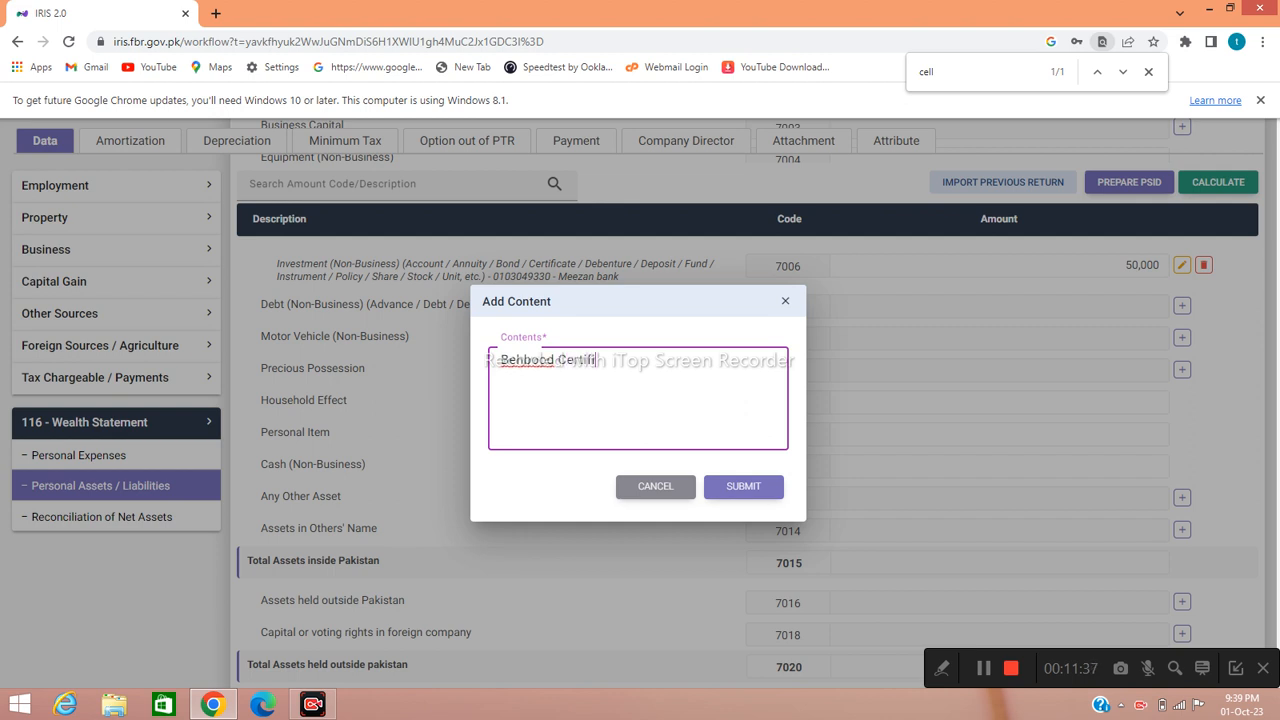
type("carwe")
key("BackSpace")
key("BackSpace")
key("BackSpace")
key("BackSpace")
type("ate")
left_click(744, 487)
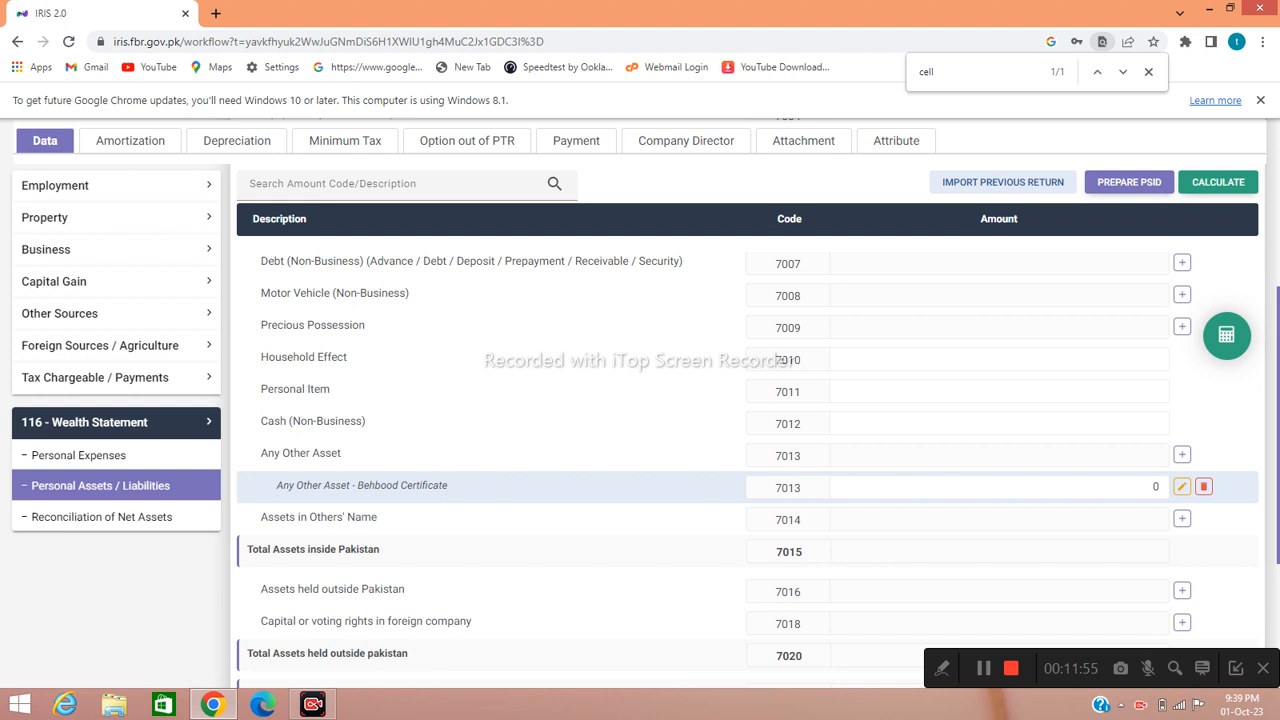
- Enter 4,500,000 for Behbood Certificate and 500,000 for Cash (Non-Business) 7012, then recalculate totals
left_click(999, 487)
key("BackSpace")
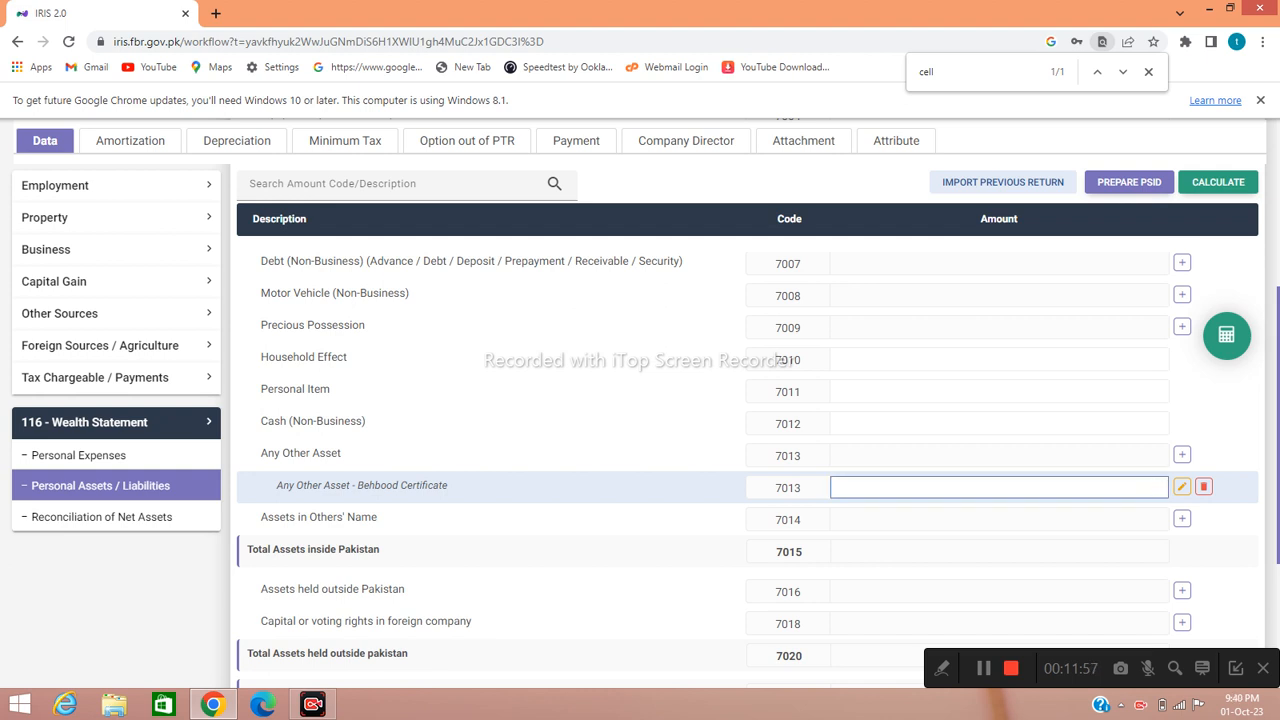
type("4,500,000")
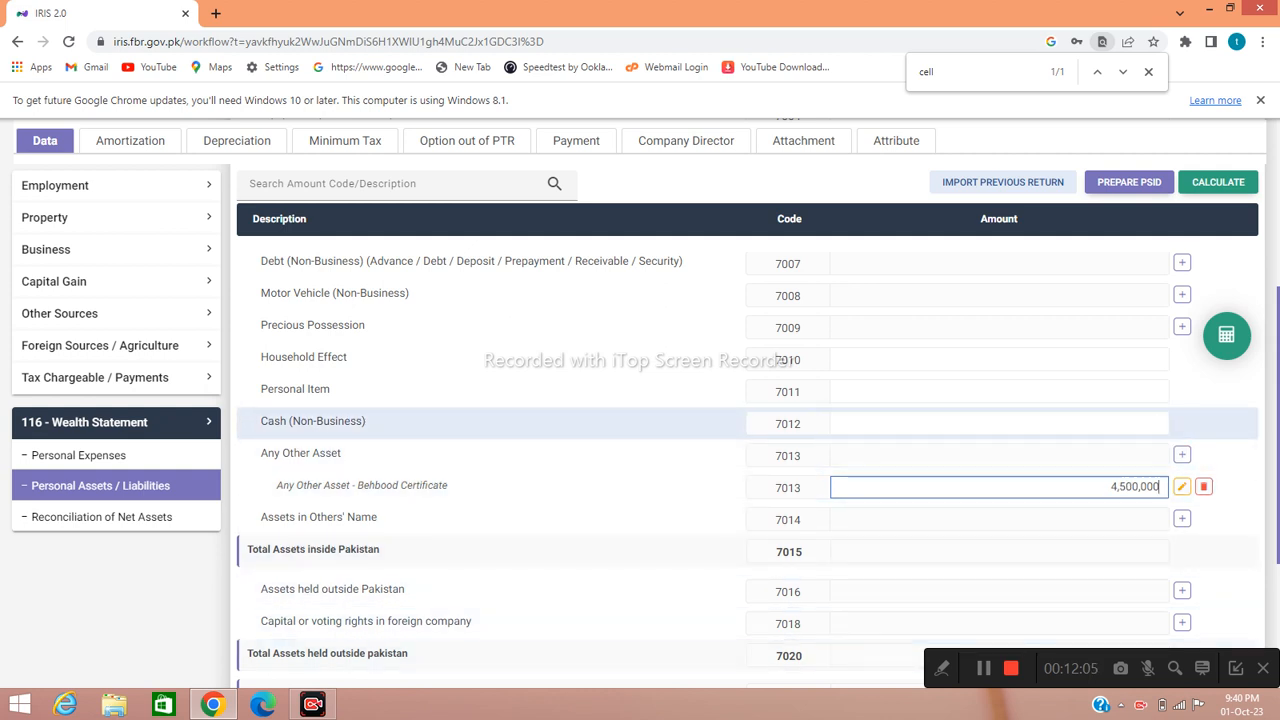
left_click(999, 423)
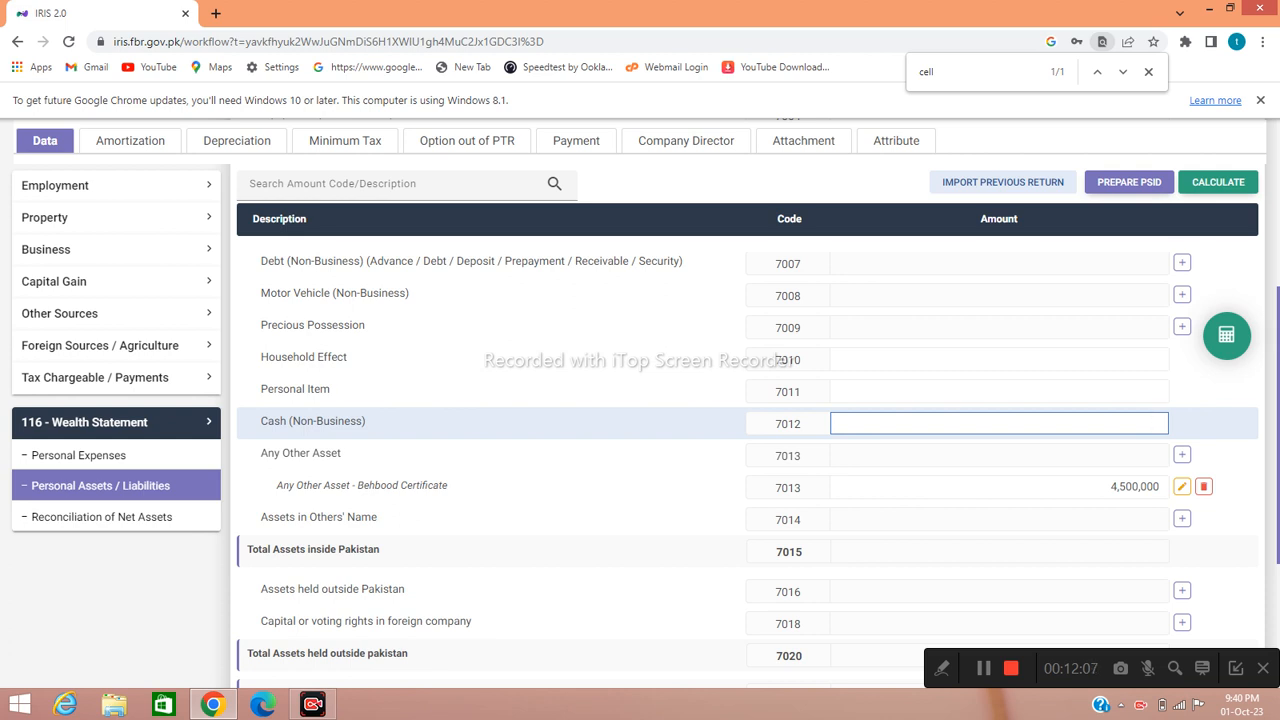
type("5000000")
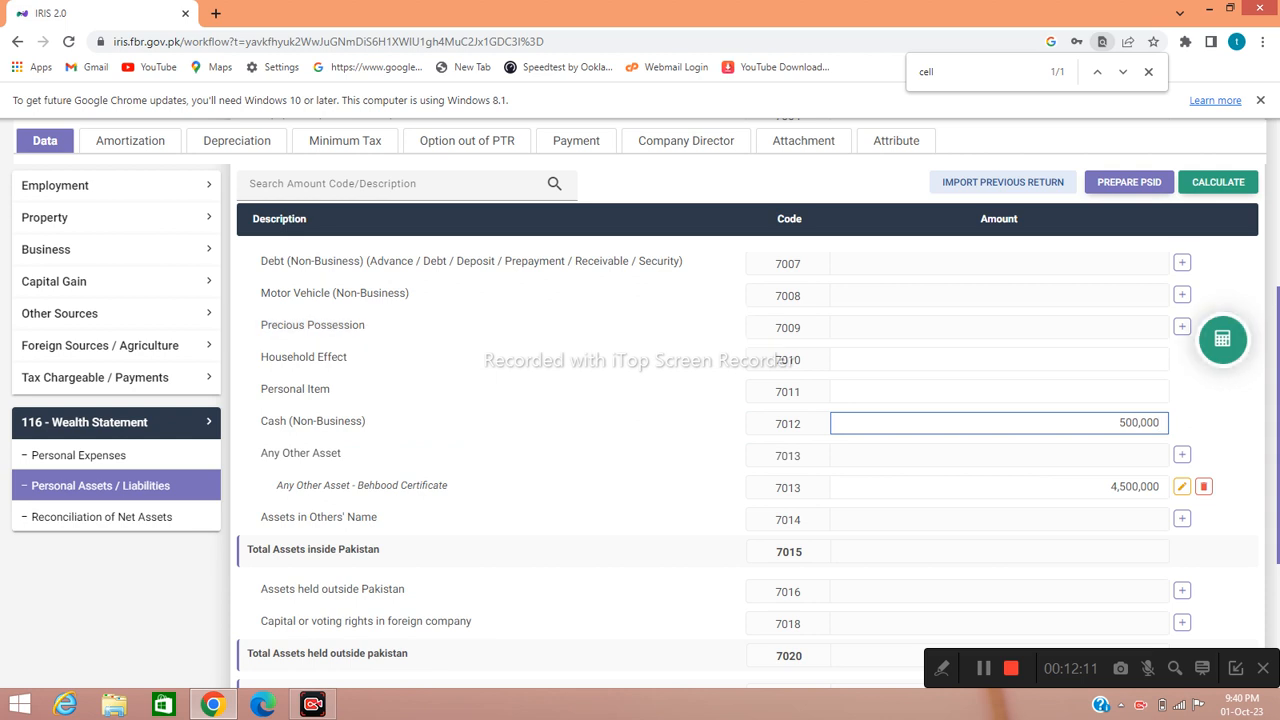
left_click(1222, 338)
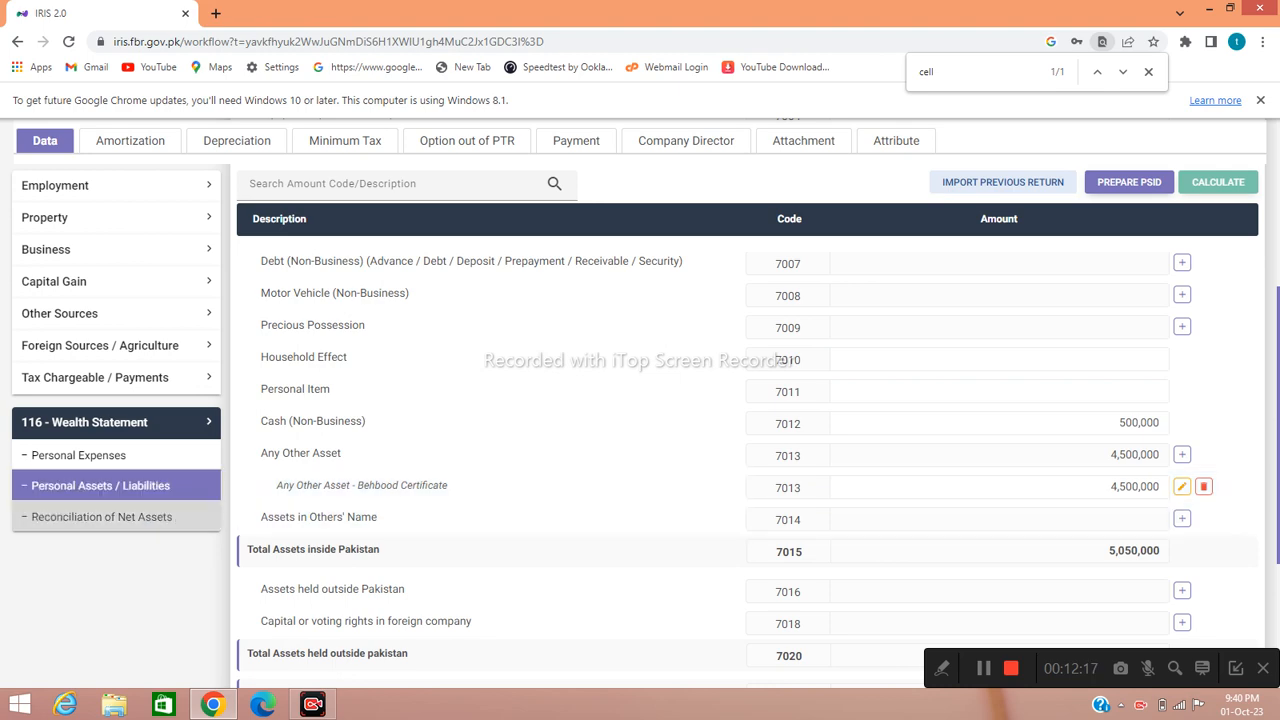
- Open Reconciliation of Net Assets and enter 610,000 as income subject to normal tax (7031), then recalculate
left_click(101, 516)
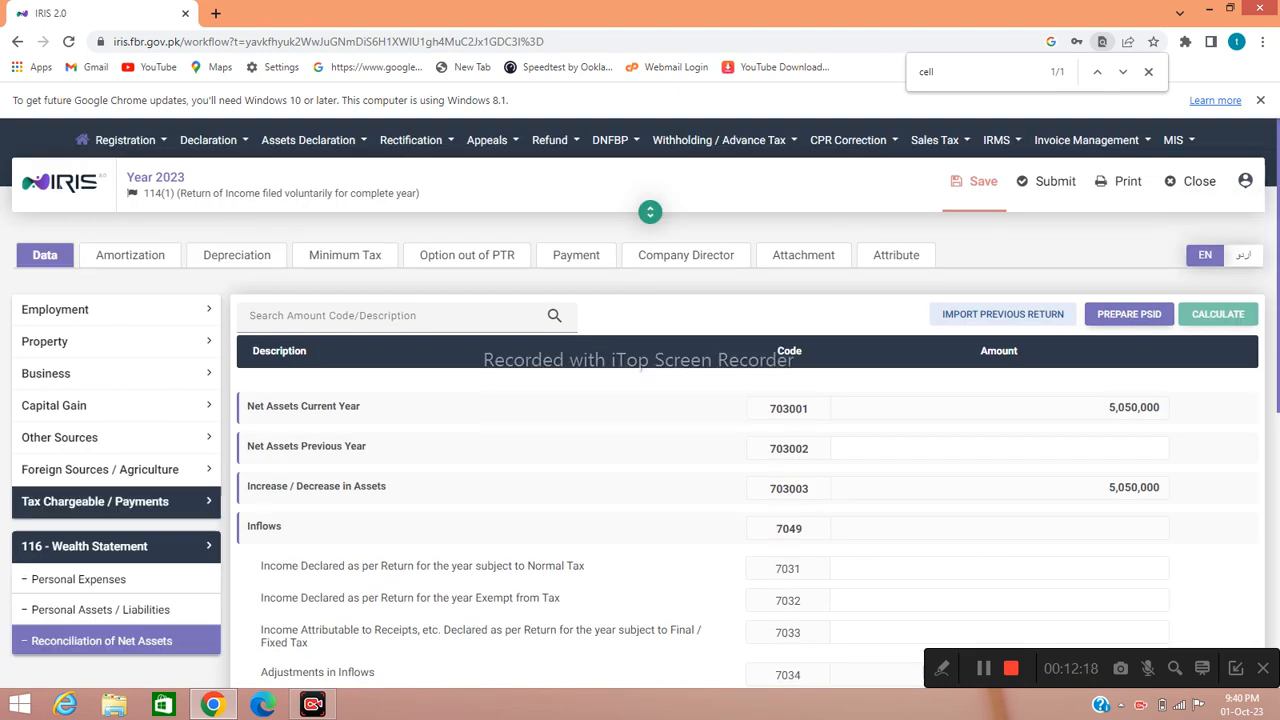
scroll(1100, 566, "down", 2)
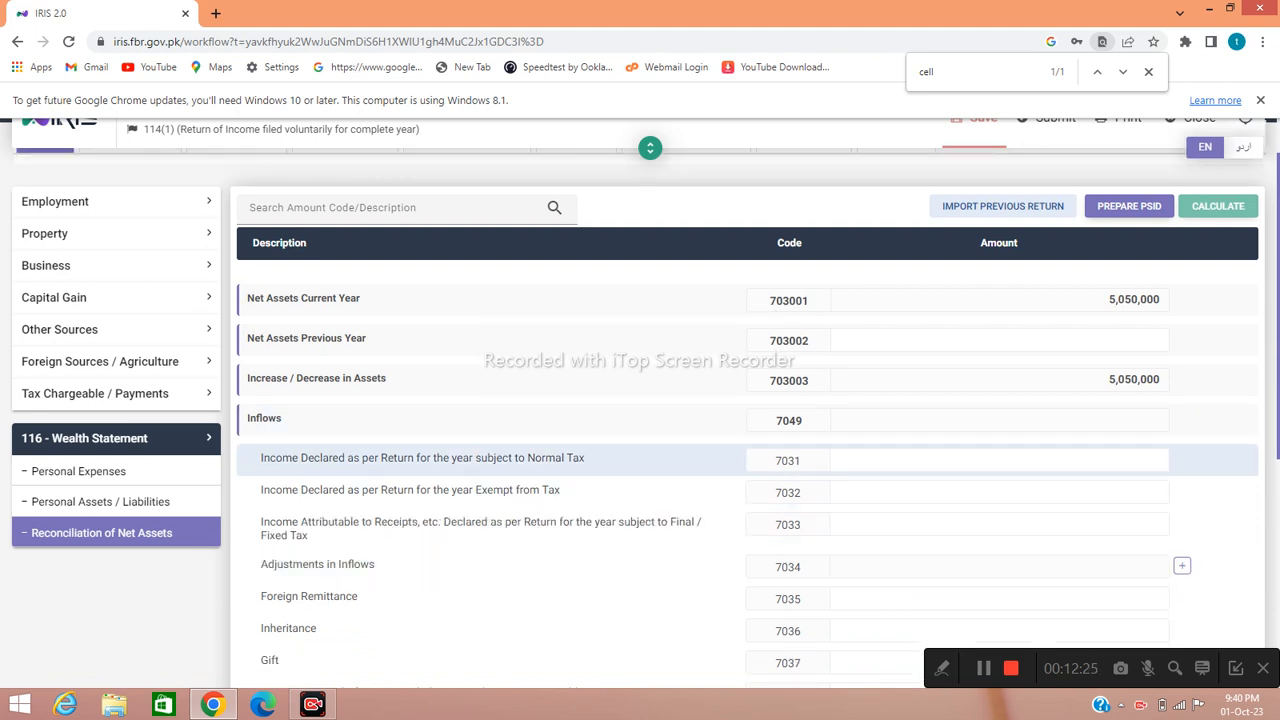
left_click(999, 460)
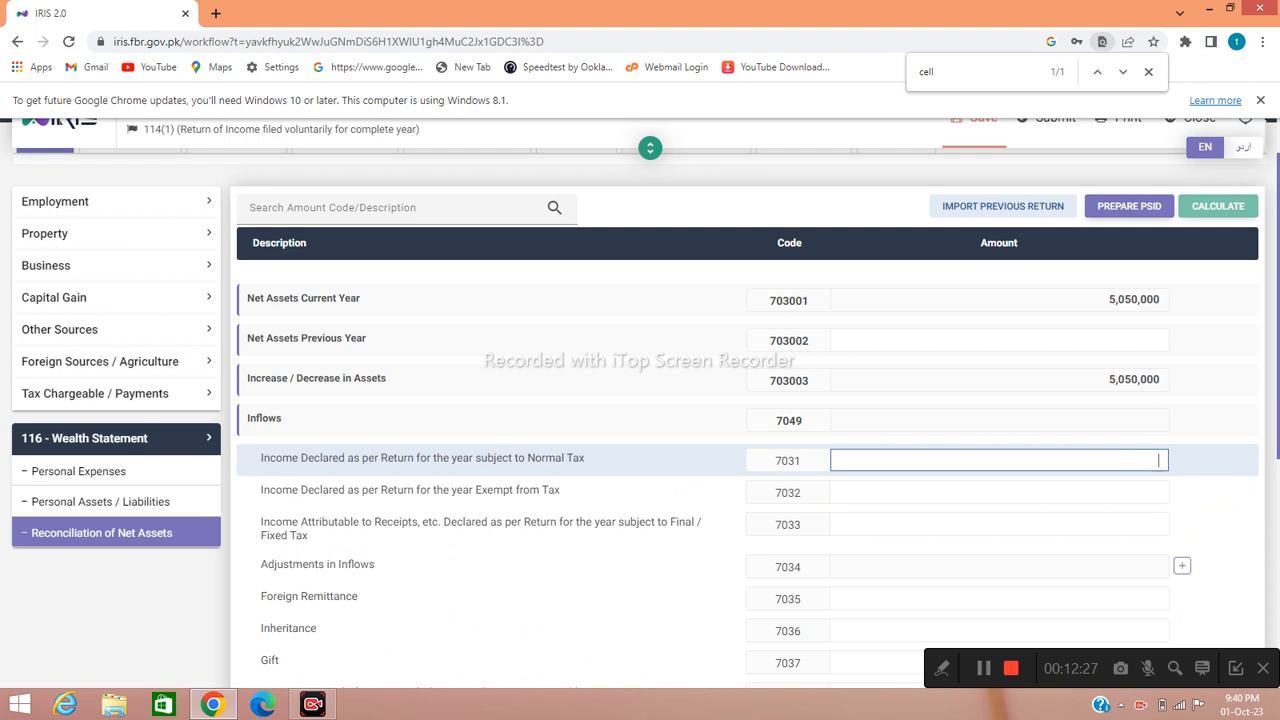
type("610,00")
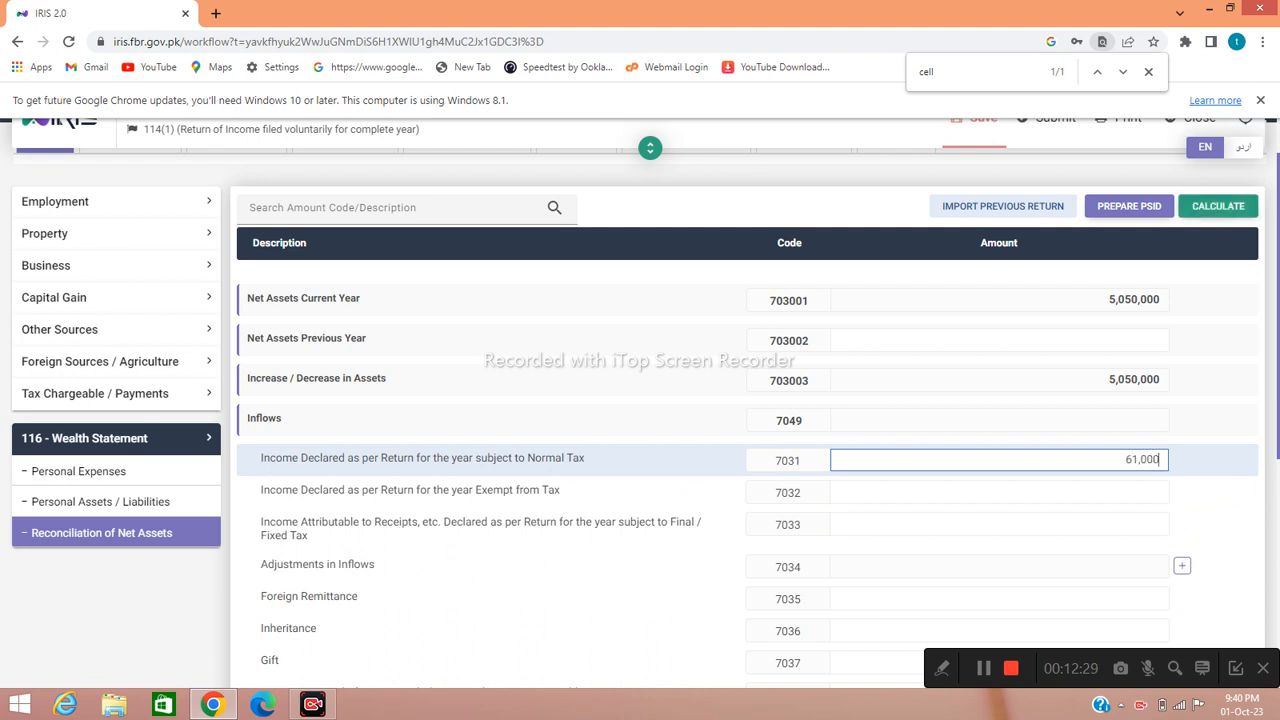
type("0")
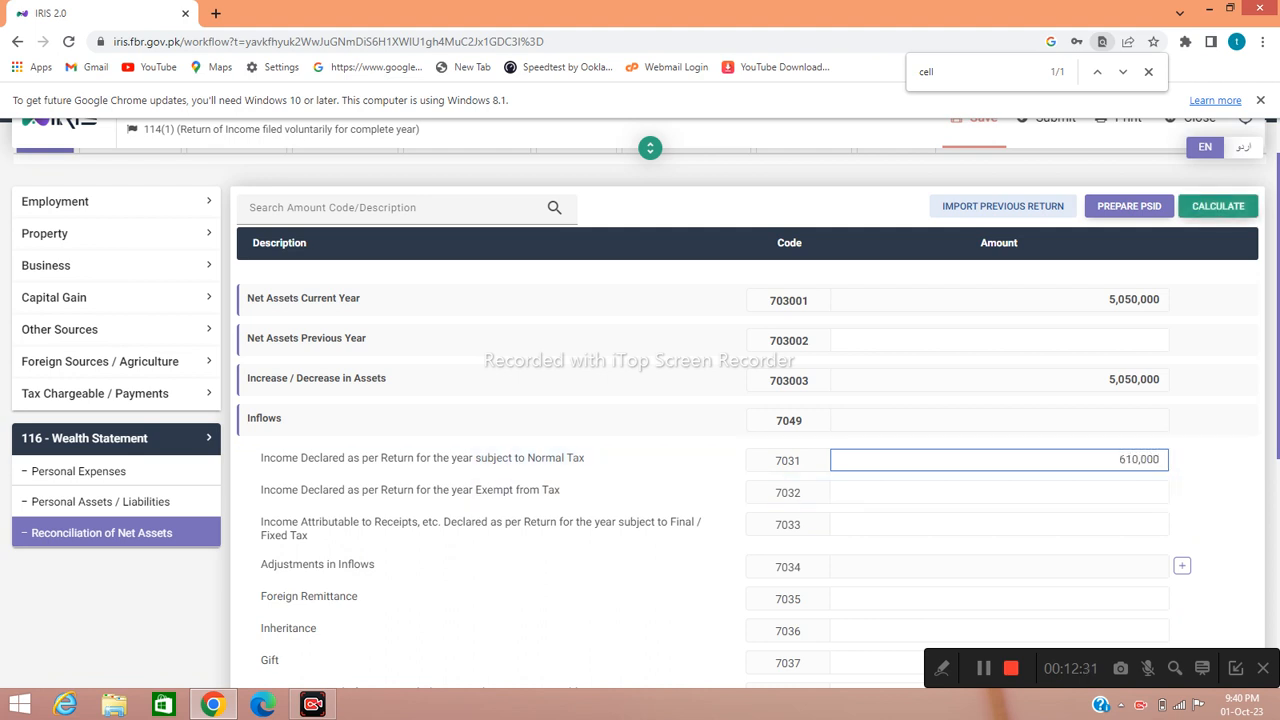
left_click(1218, 206)
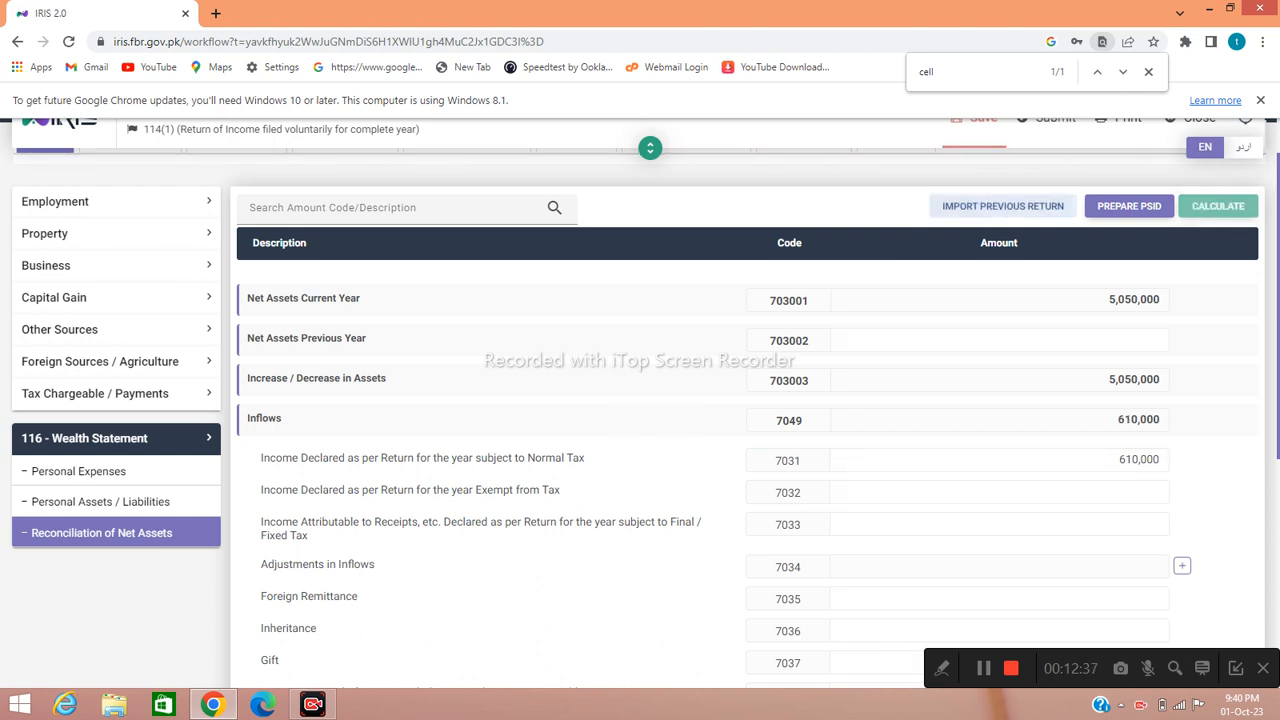
- Review the reconciliation: outflows 400,500 and 4,840,500 left unreconciled
scroll(750, 450, "down", 3)
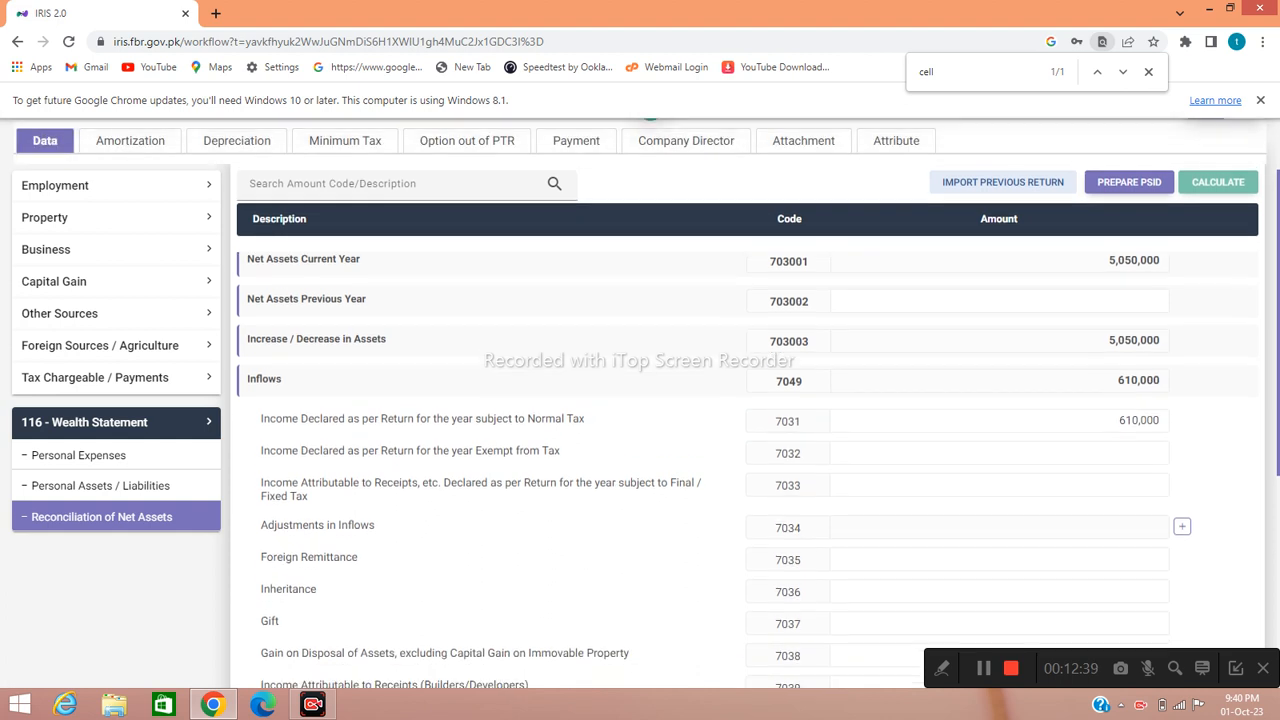
scroll(750, 450, "down", 3)
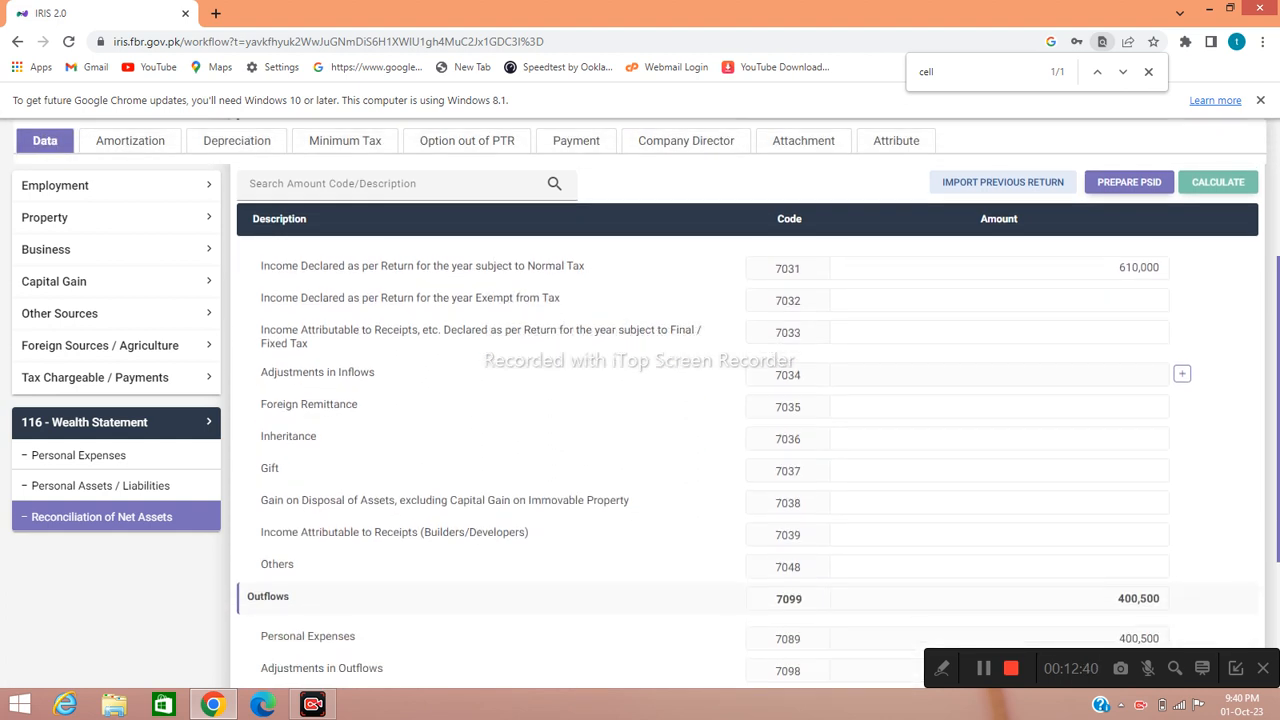
scroll(750, 450, "down", 1)
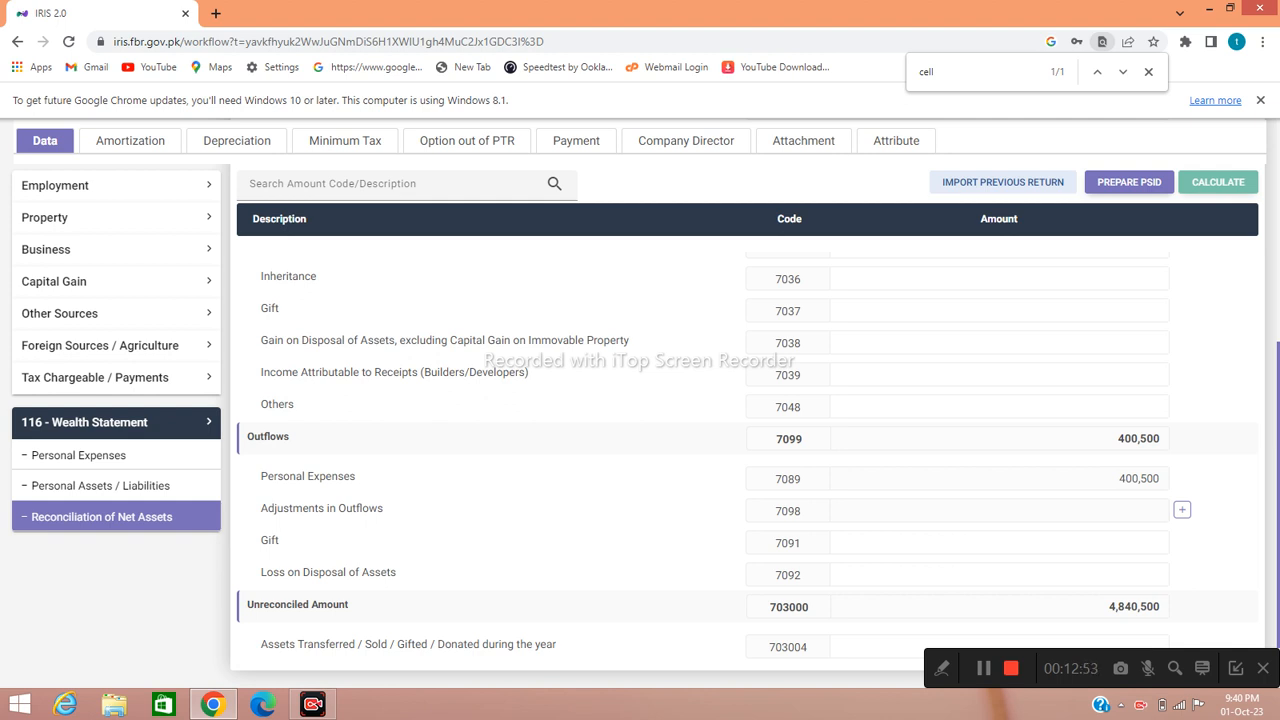
scroll(700, 460, "up", 3)
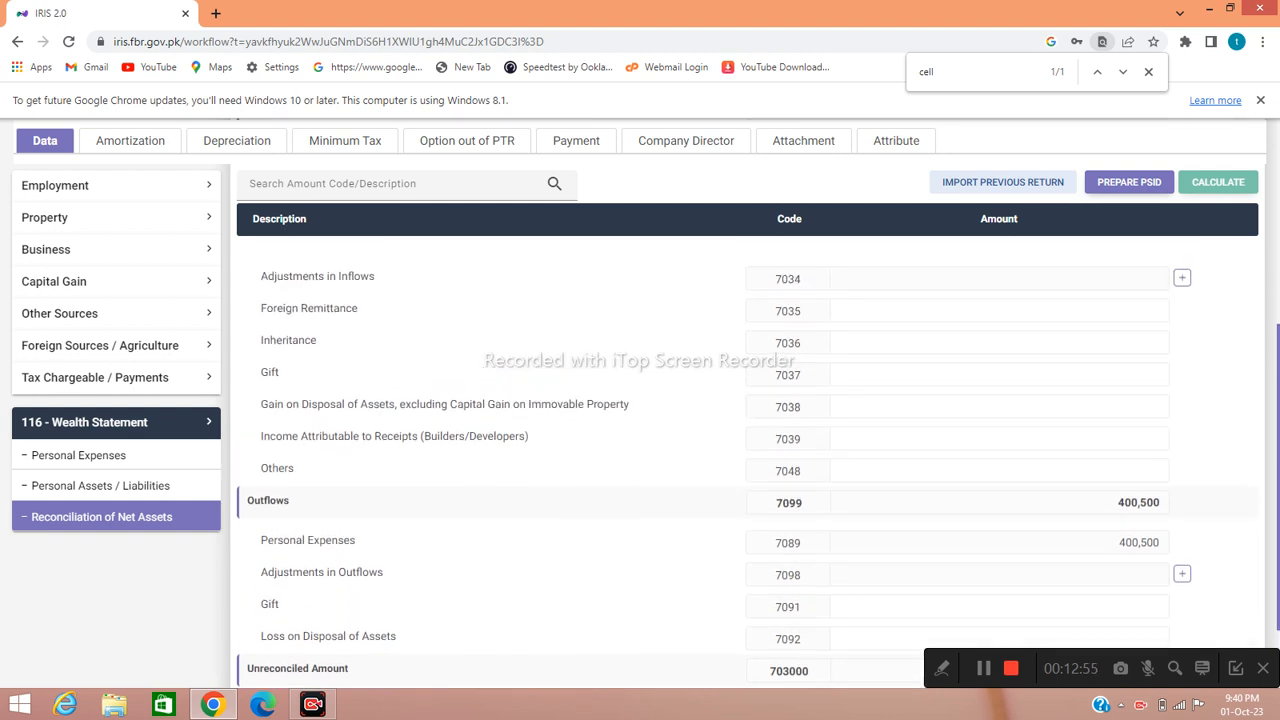
scroll(700, 460, "up", 2)
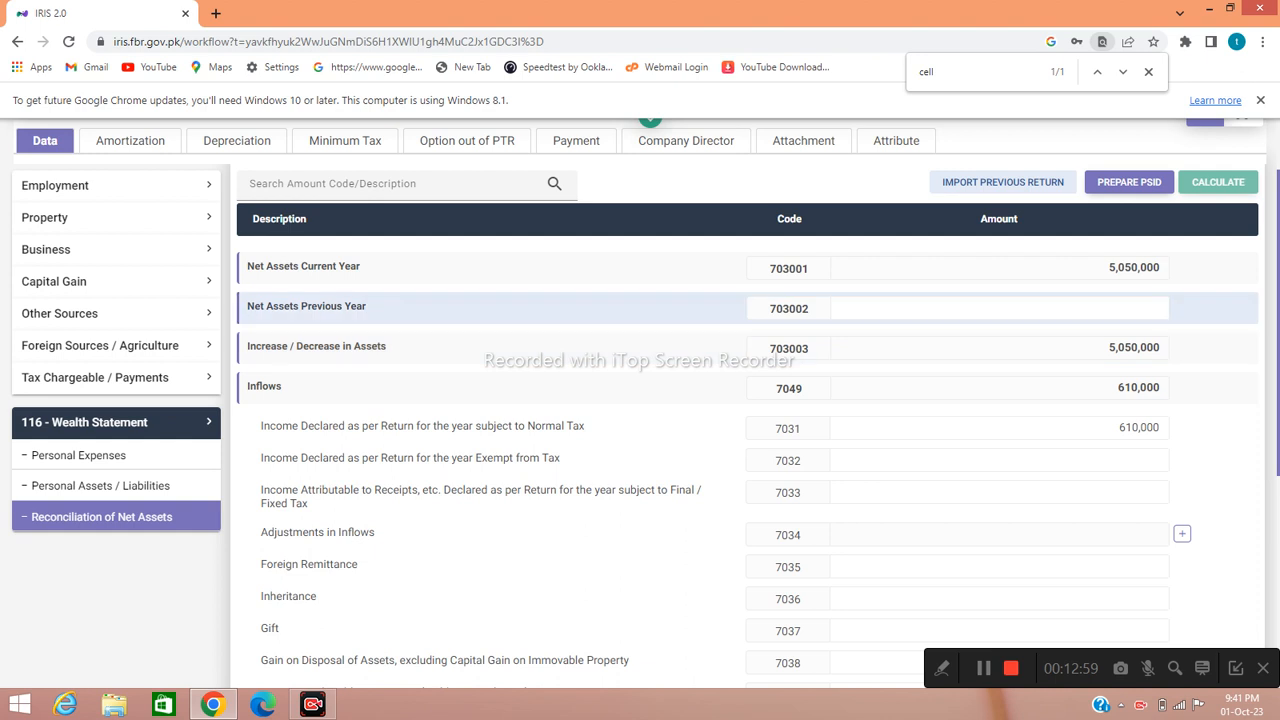
- Enter 4,840,500 as Net Assets Previous Year (703002), bringing the unreconciled amount to 0
left_click(1000, 308)
type("4")
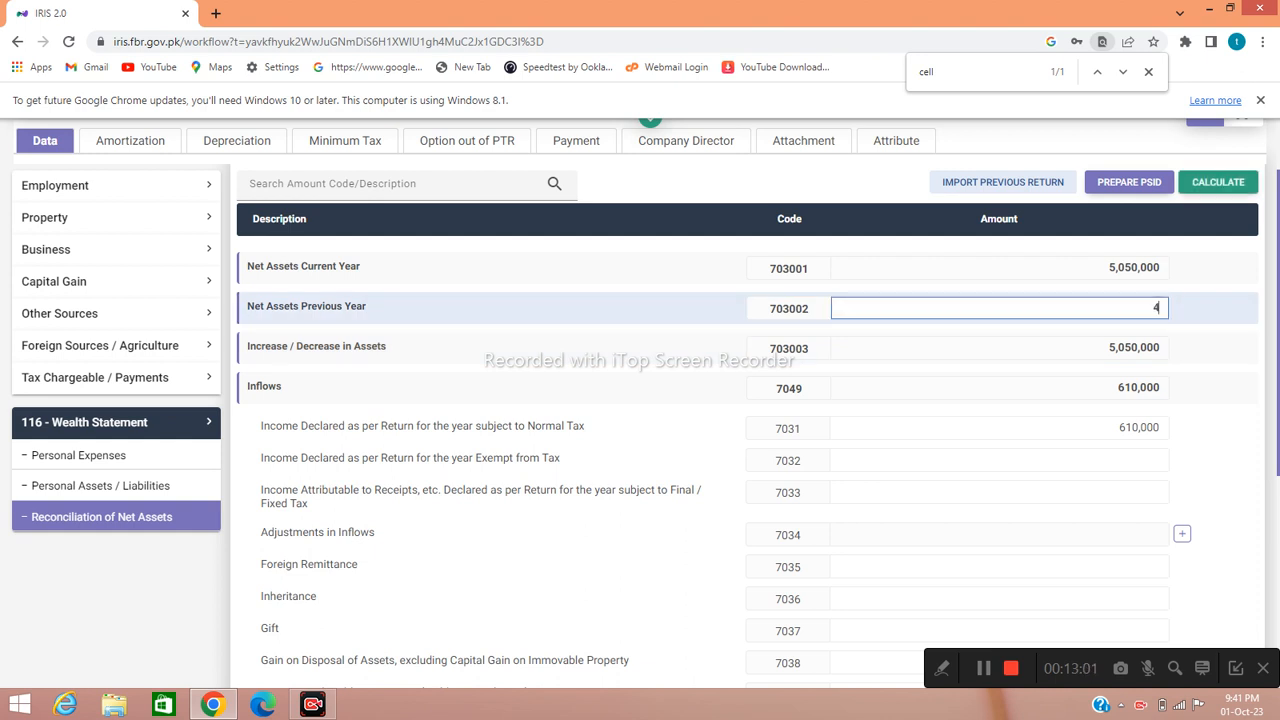
type(",840,500")
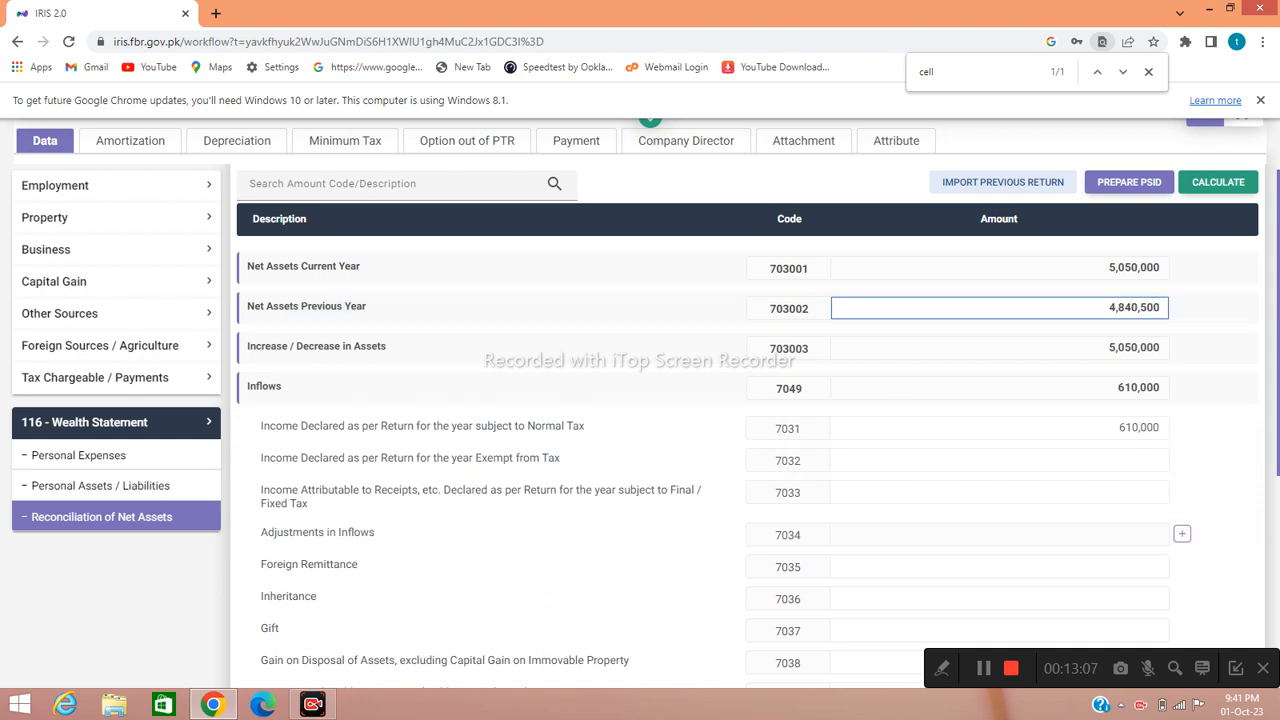
key("Tab")
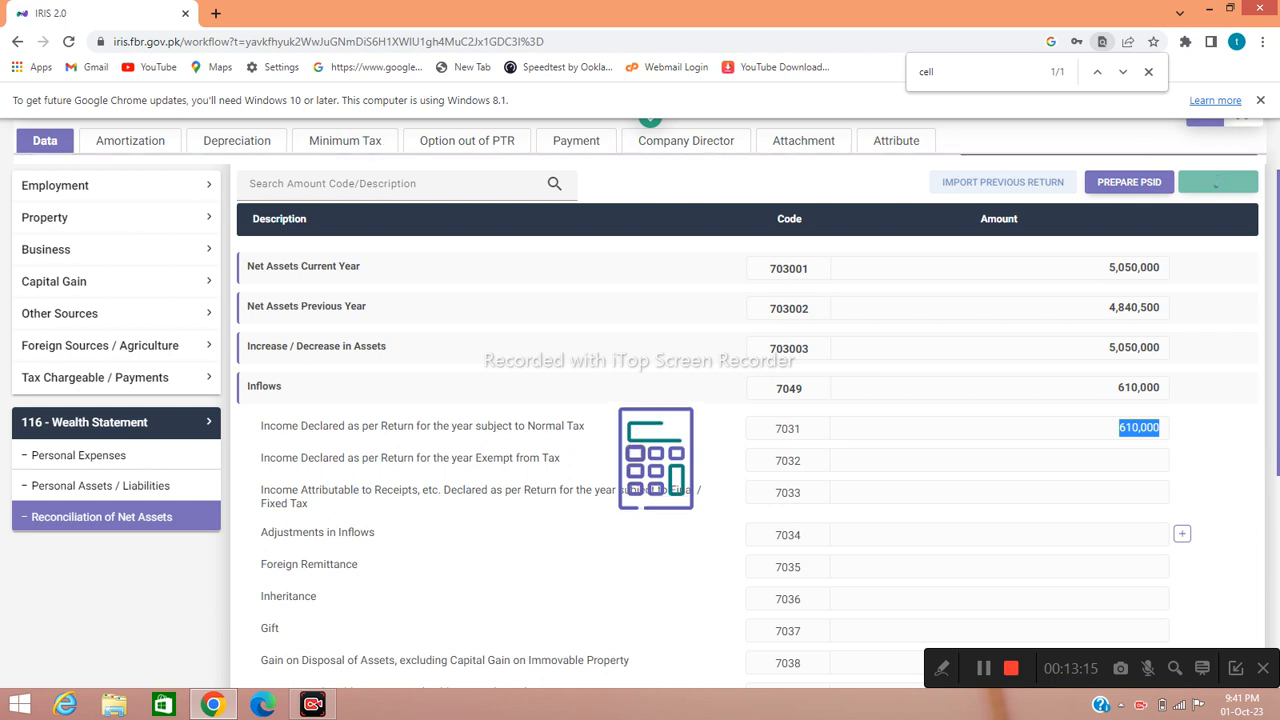
scroll(750, 450, "down", 4)
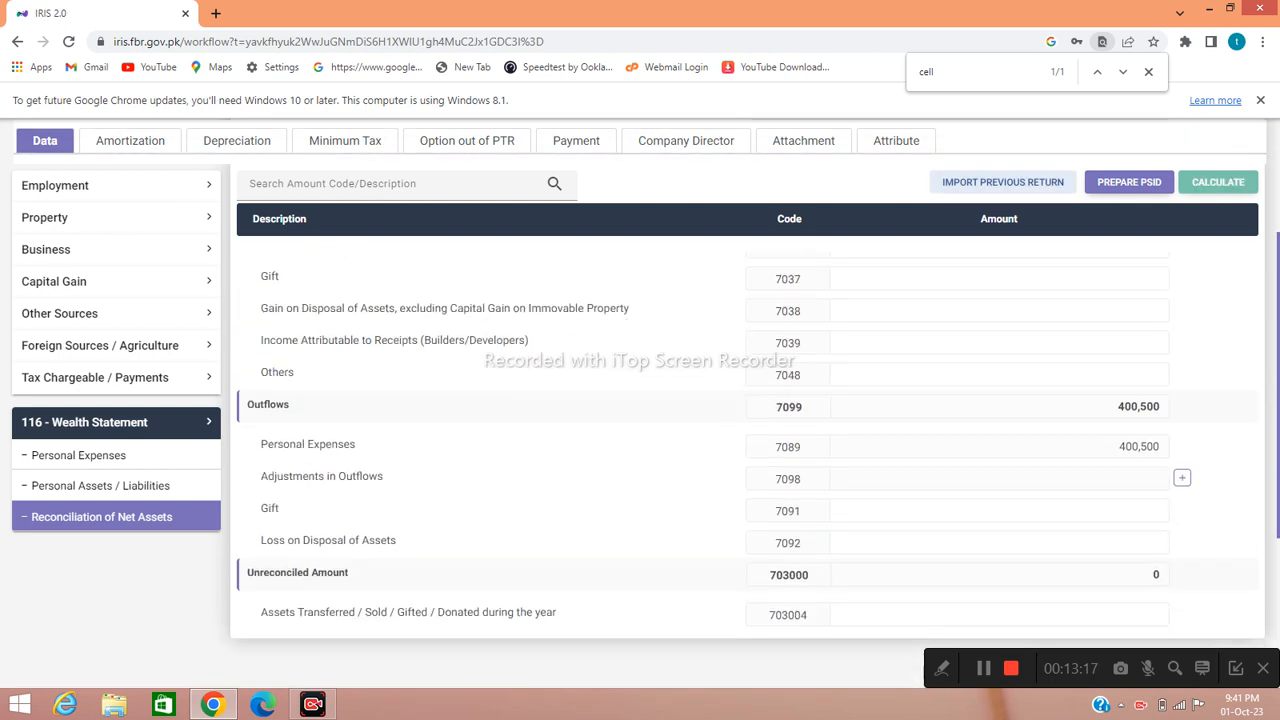